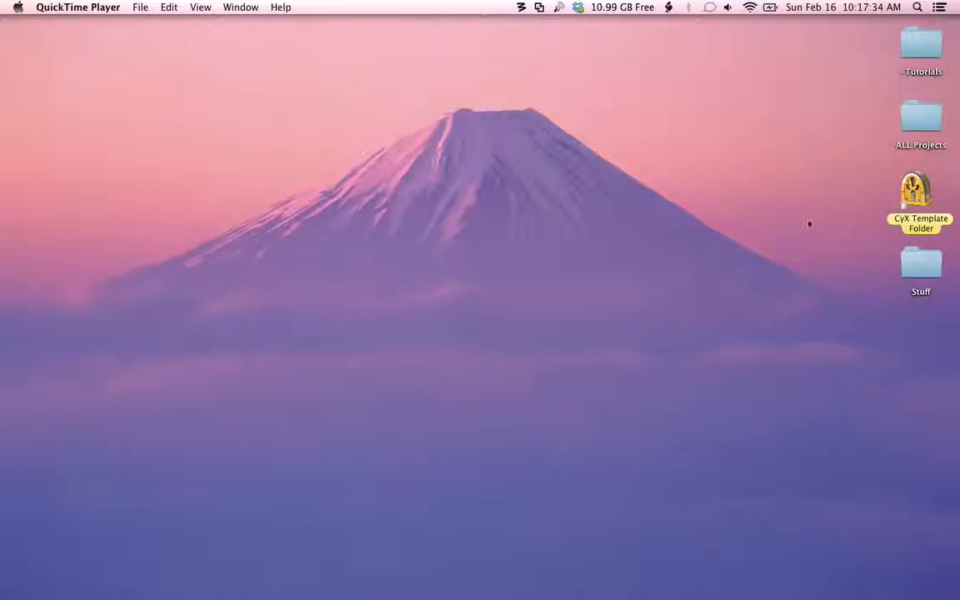
# - Open the CyX Template Folder from the desktop, launch LPX Template Setup and accept its notice about completing the steps exactly
pyautogui.click(916, 191)
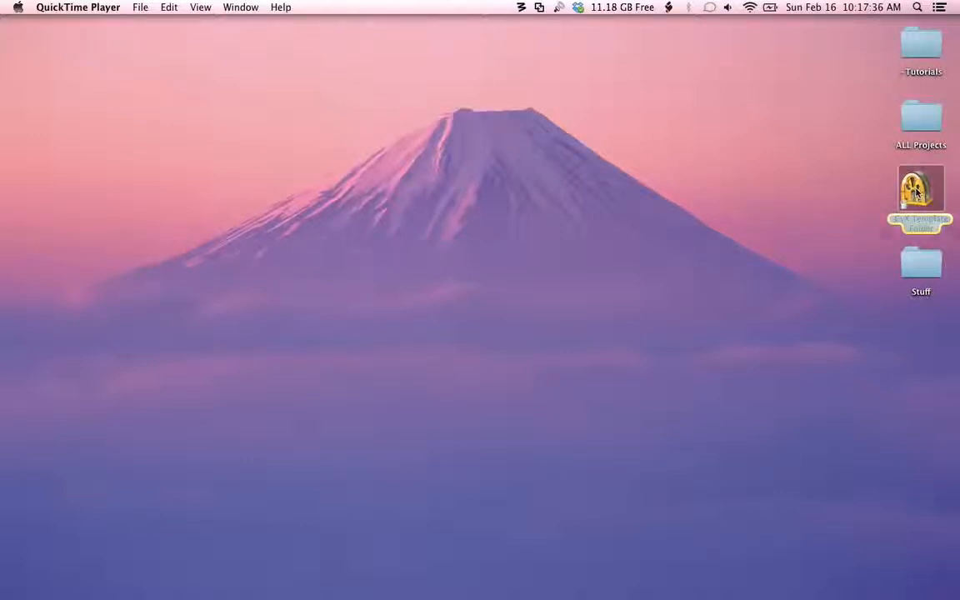
pyautogui.doubleClick(919, 190)
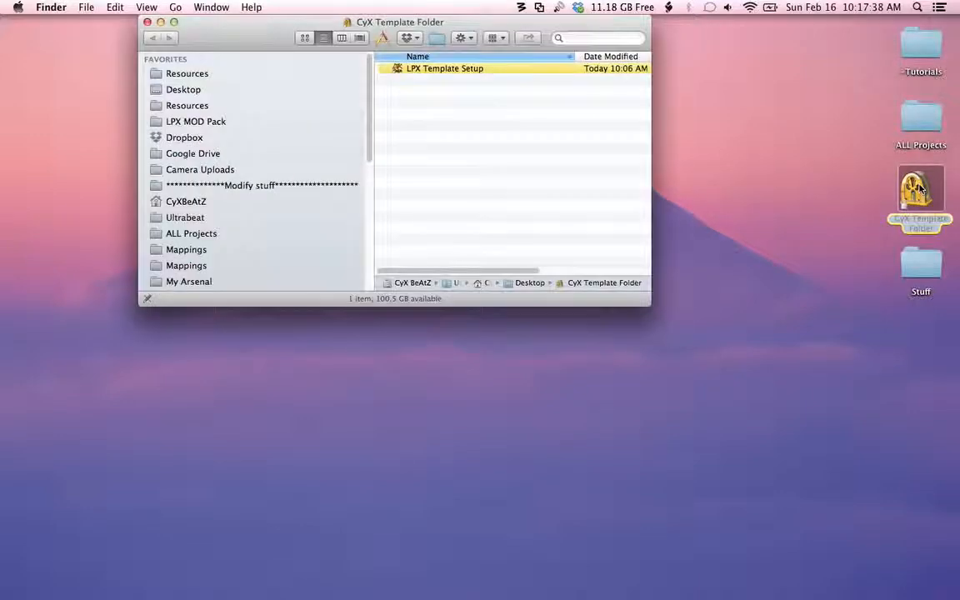
pyautogui.click(426, 71)
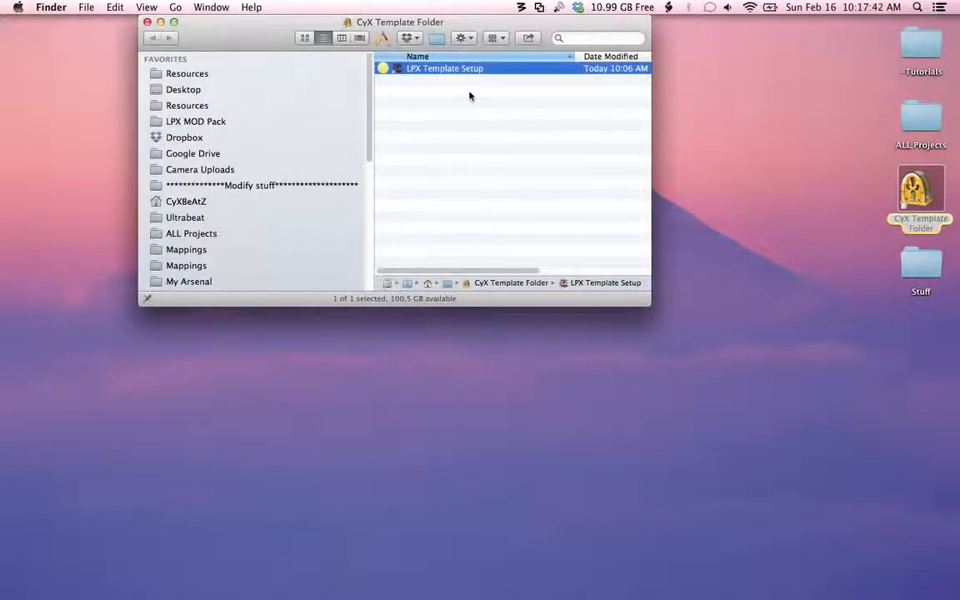
pyautogui.press('space')
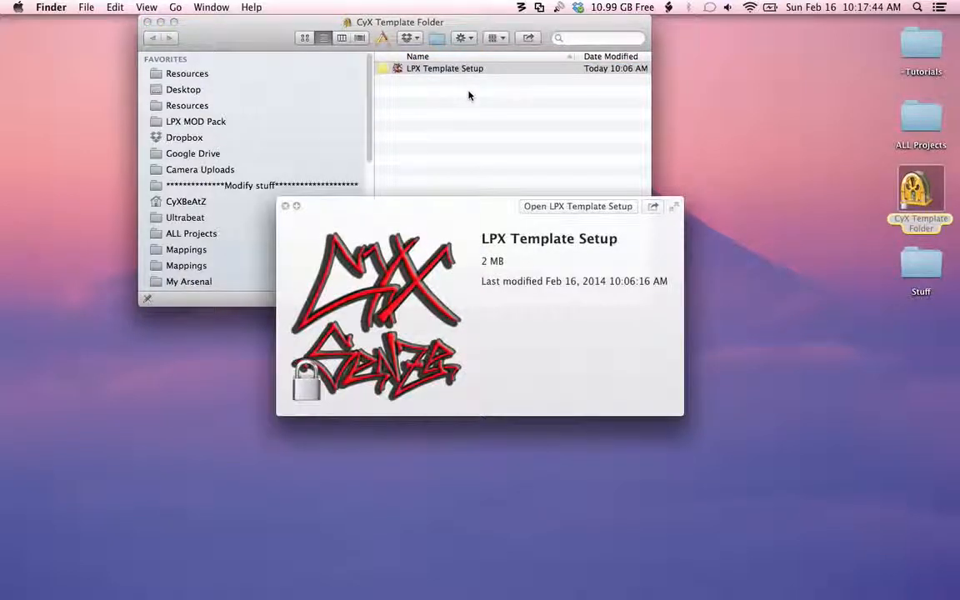
pyautogui.press('space')
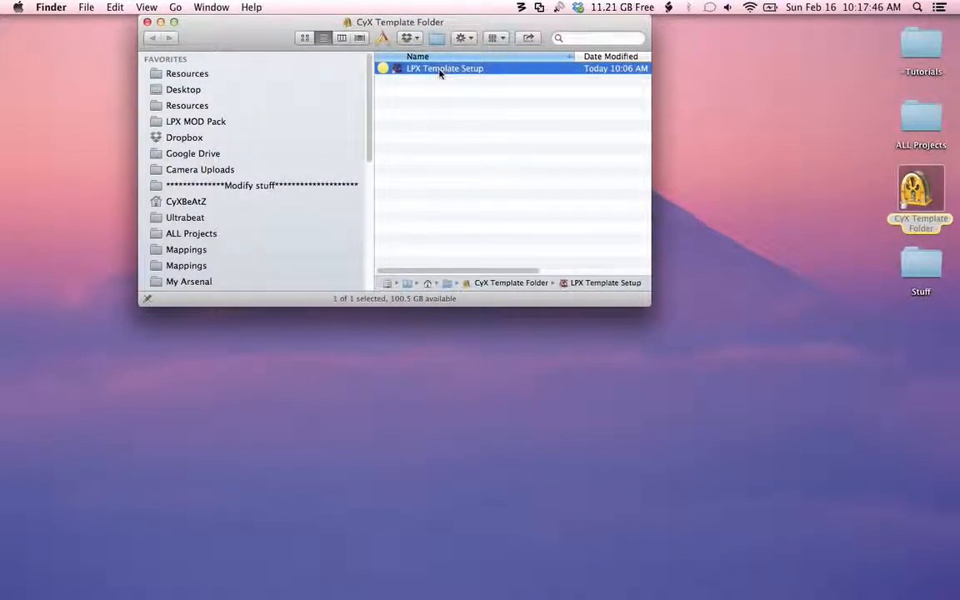
pyautogui.doubleClick(440, 74)
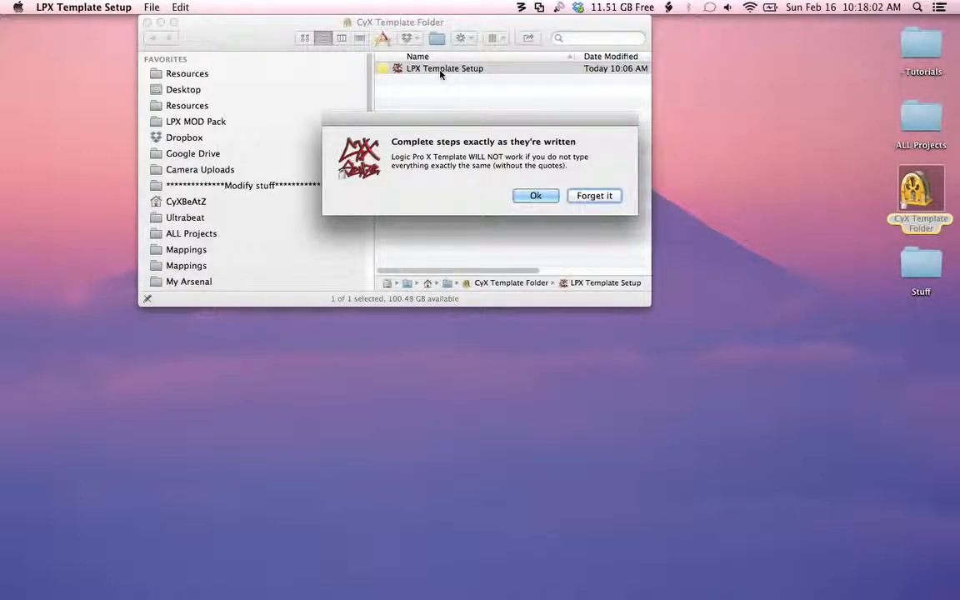
pyautogui.click(529, 196)
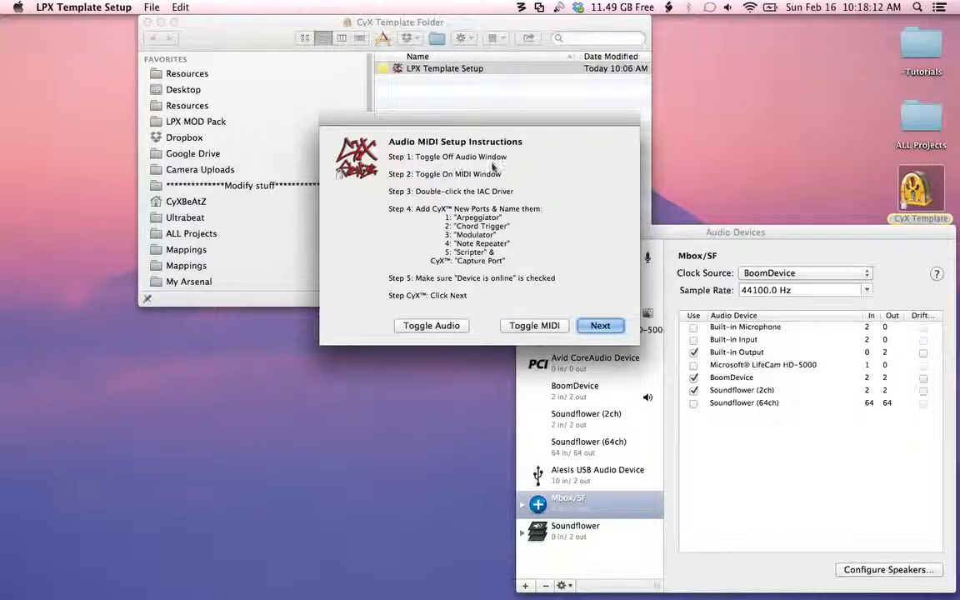
# - Toggle the Audio window off and the MIDI window on, and clear the desktop so MIDI Studio and the instructions sit side by side
pyautogui.click(449, 325)
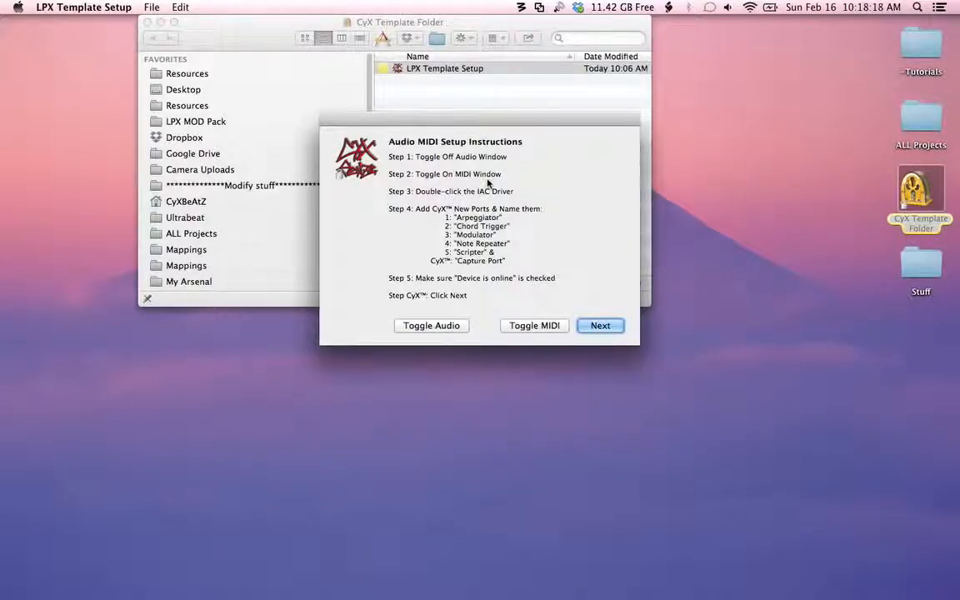
pyautogui.click(545, 328)
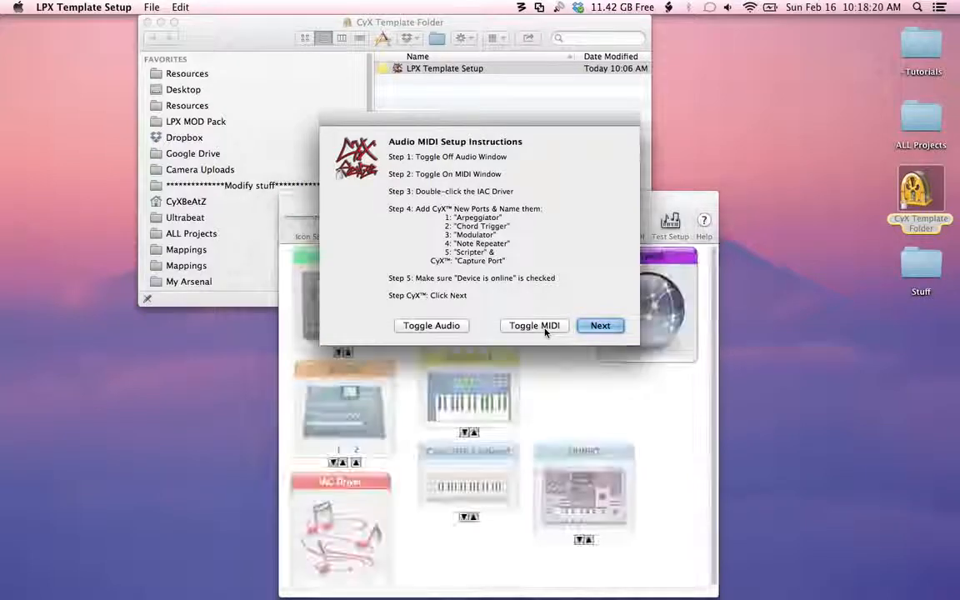
pyautogui.moveTo(502, 122); pyautogui.dragTo(738, 36)
pyautogui.click(473, 200)
pyautogui.moveTo(472, 200); pyautogui.dragTo(267, 167)
pyautogui.click(148, 23)
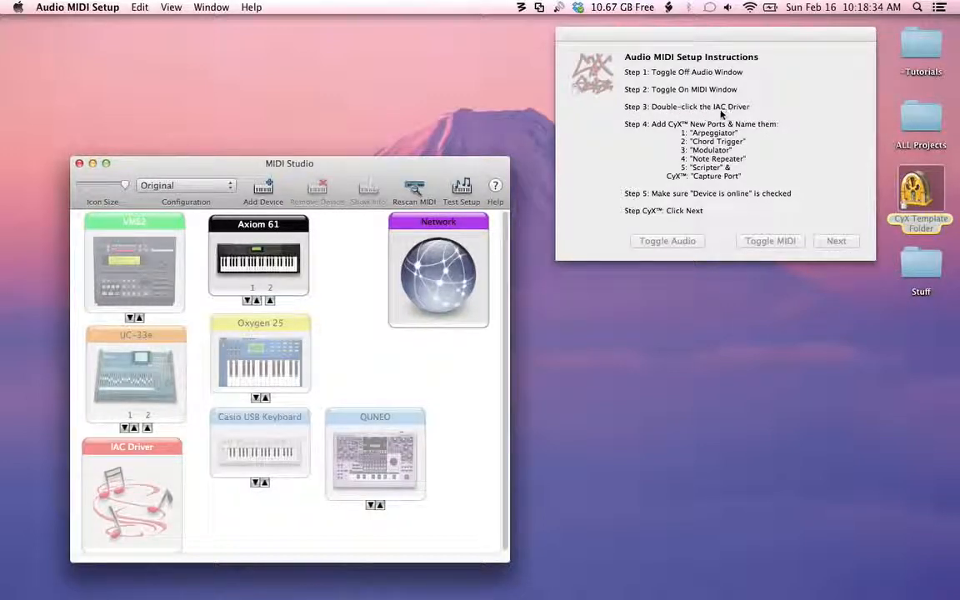
# - Open the IAC Driver's properties from MIDI Studio and add six new ports to it
pyautogui.doubleClick(133, 482)
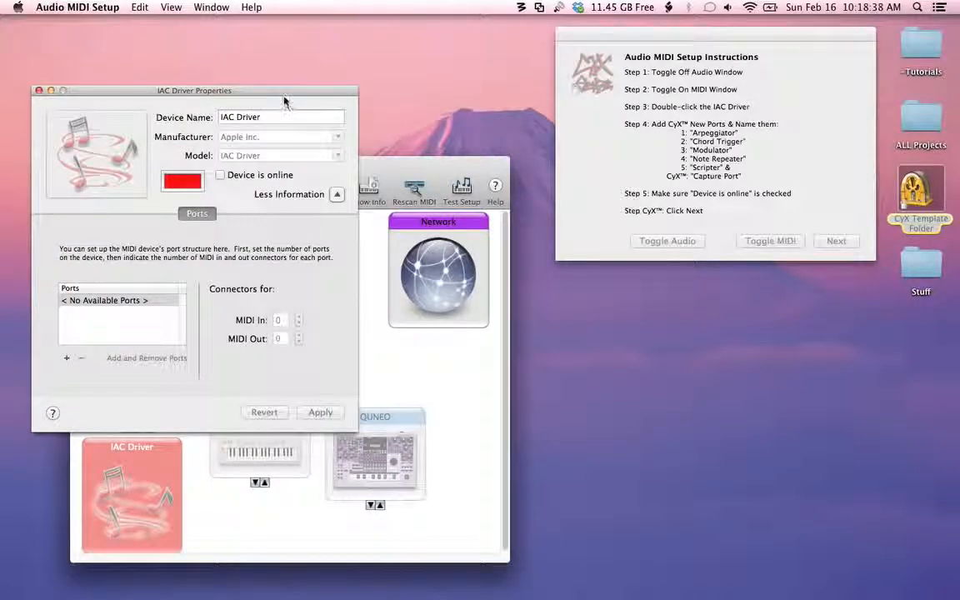
pyautogui.moveTo(282, 95); pyautogui.dragTo(425, 154)
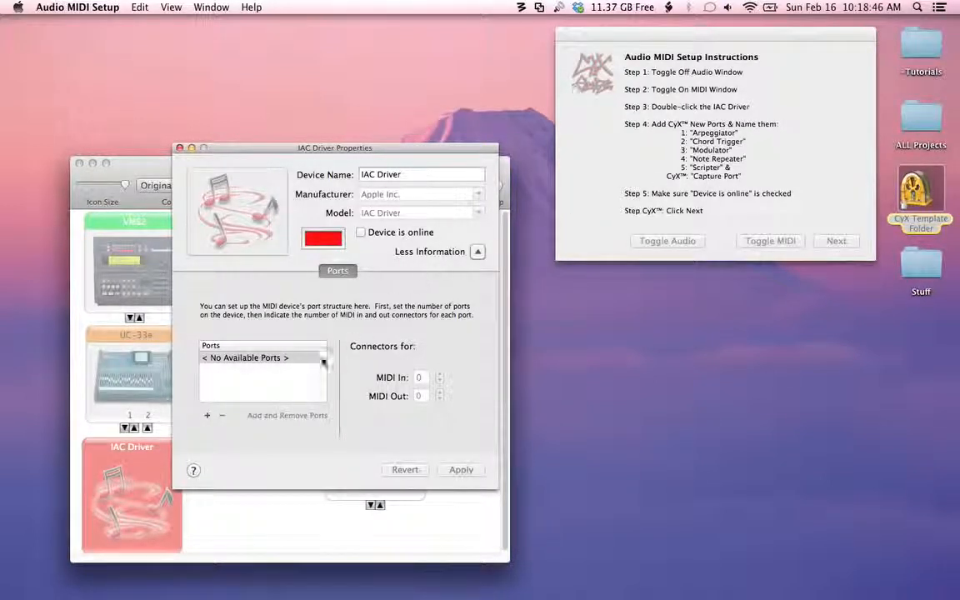
pyautogui.click(218, 358)
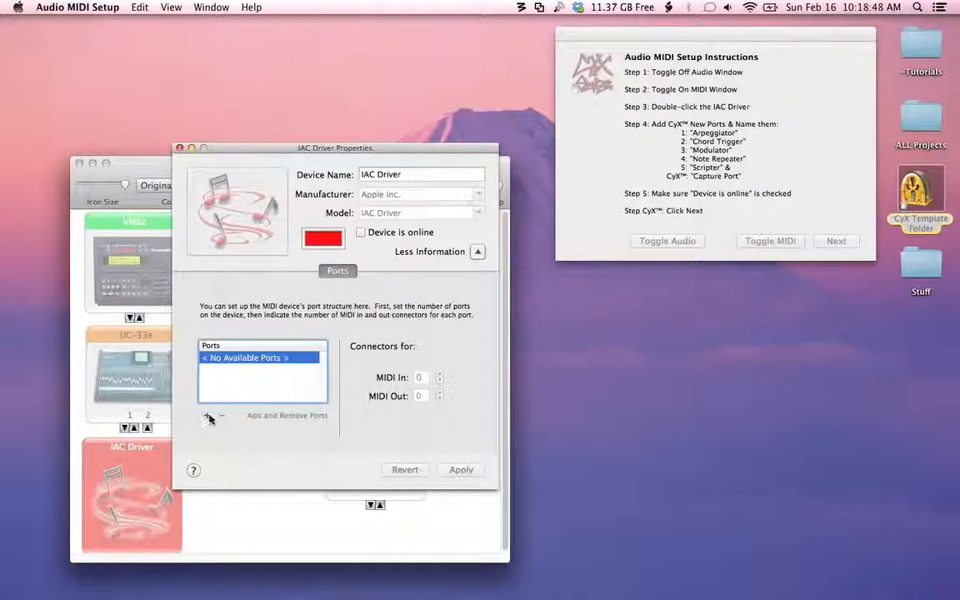
pyautogui.click(208, 415)
pyautogui.click(208, 416)
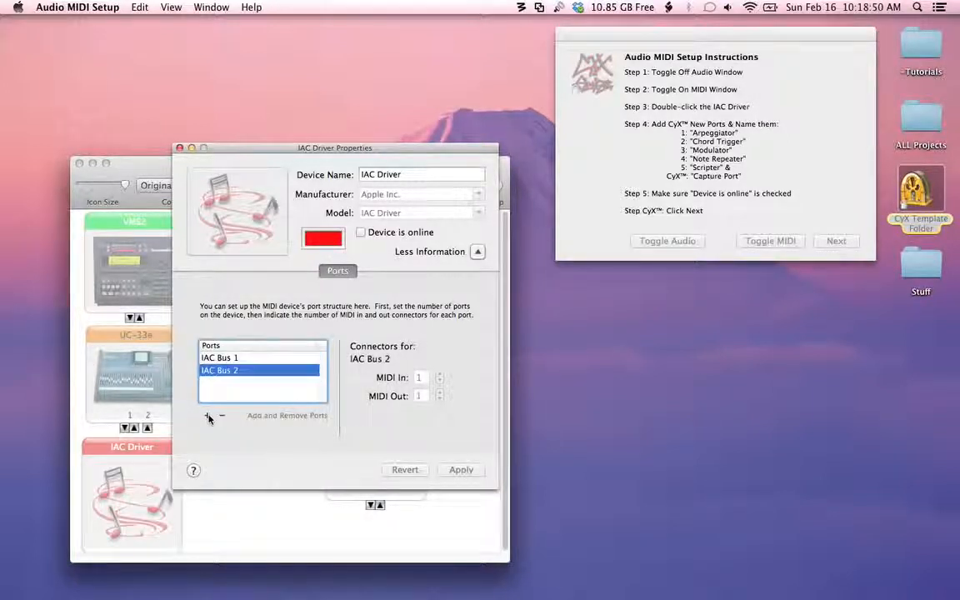
pyautogui.click(208, 415)
pyautogui.click(209, 416)
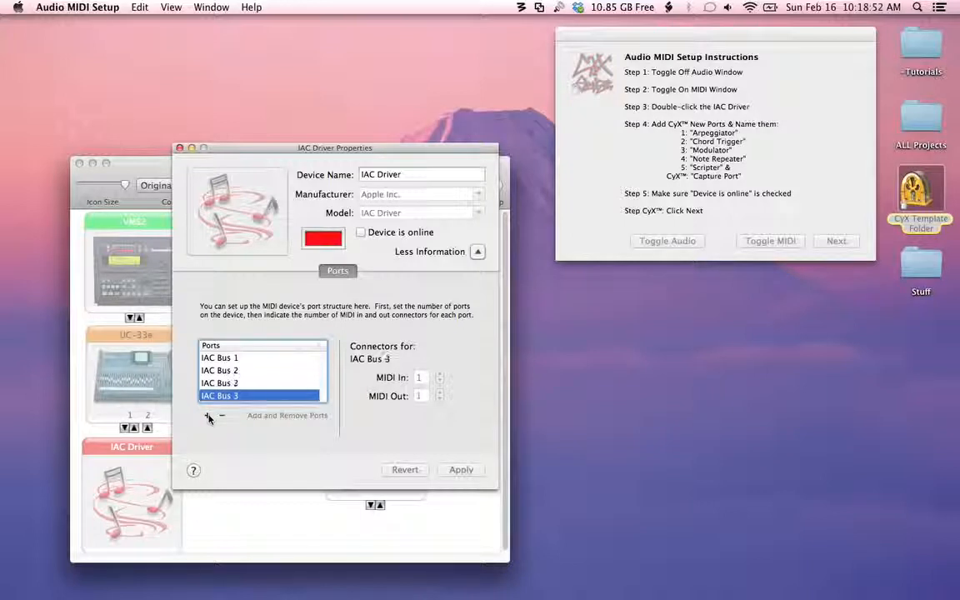
pyautogui.click(209, 416)
pyautogui.click(208, 416)
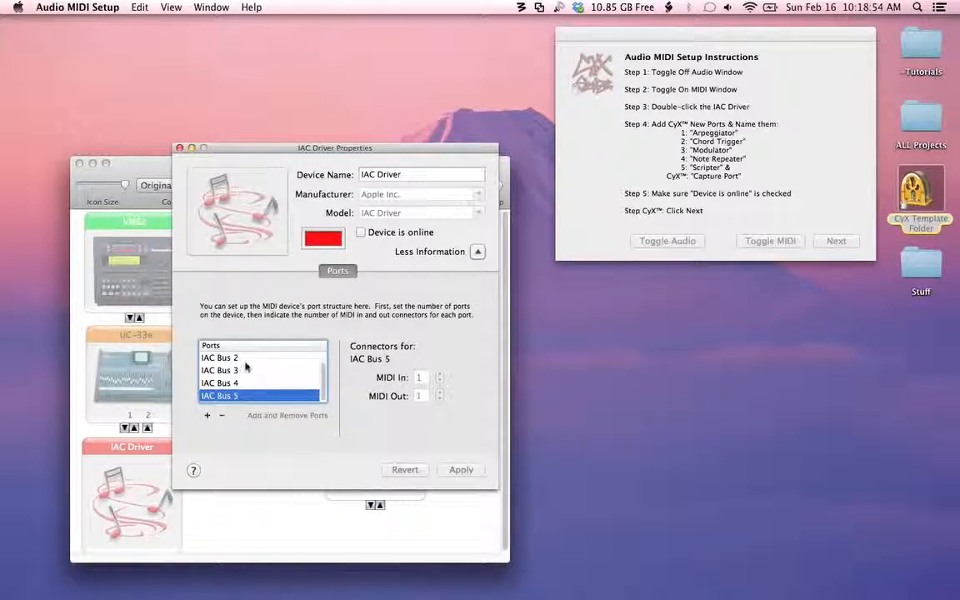
# - Rename the first IAC Driver port, IAC Bus 1, as "Arpeggiator"
pyautogui.scroll(2, 247, 363)
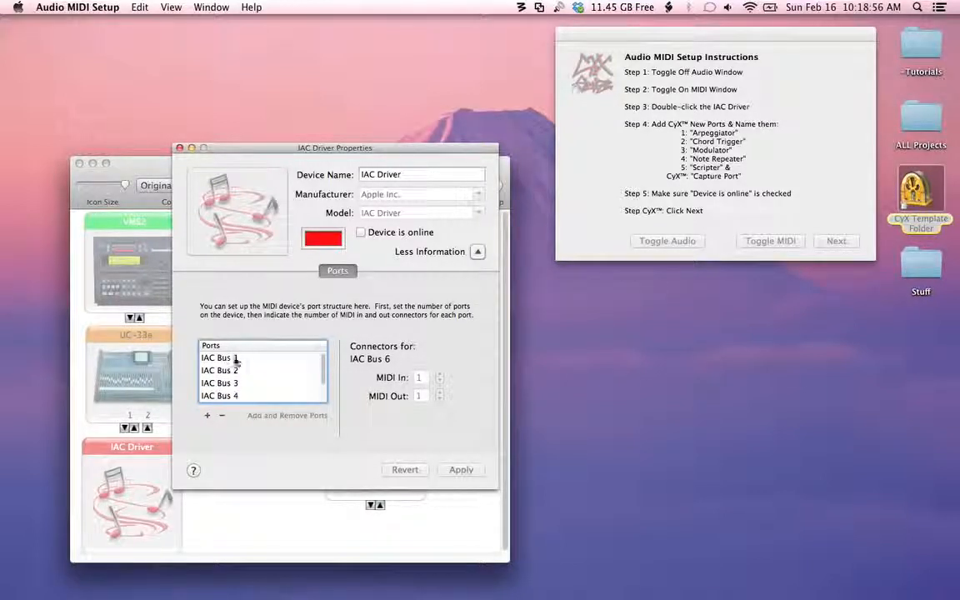
pyautogui.click(250, 359)
pyautogui.click(257, 357)
pyautogui.write('A')
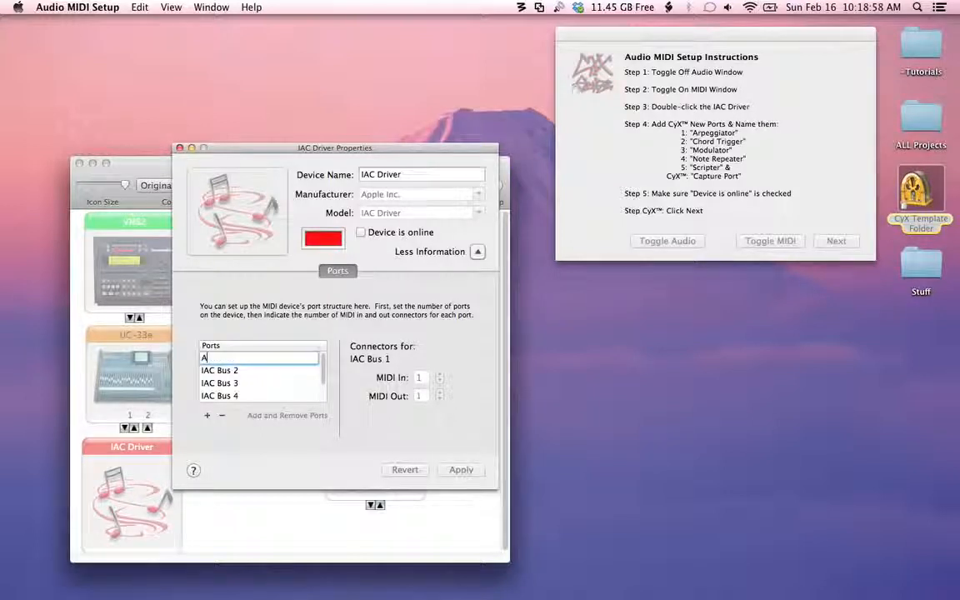
pyautogui.write('rpeggiator')
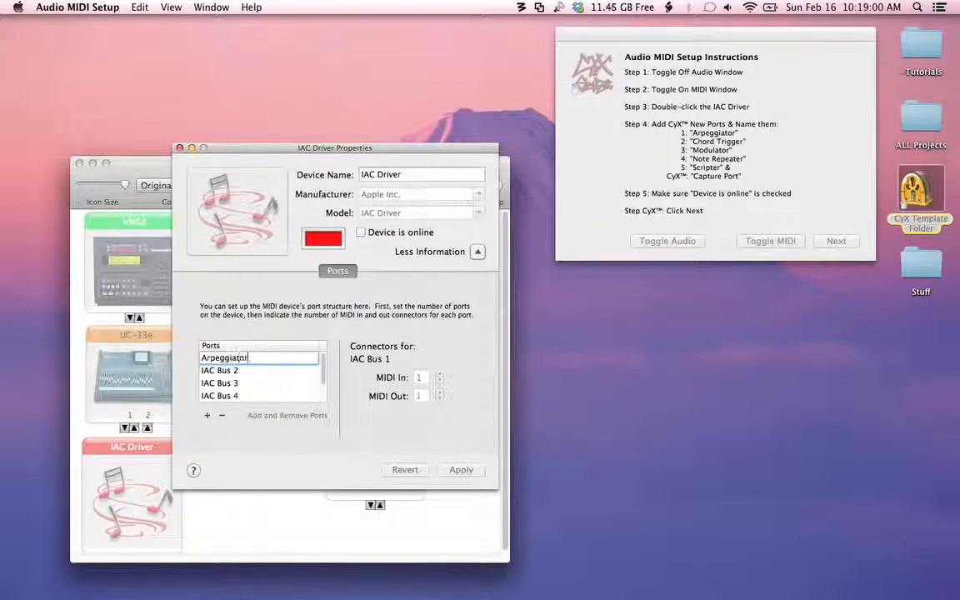
pyautogui.press('Return')
# - Rename the second IAC Driver port, IAC Bus 2, as "Chord Trigger"
pyautogui.click(255, 372)
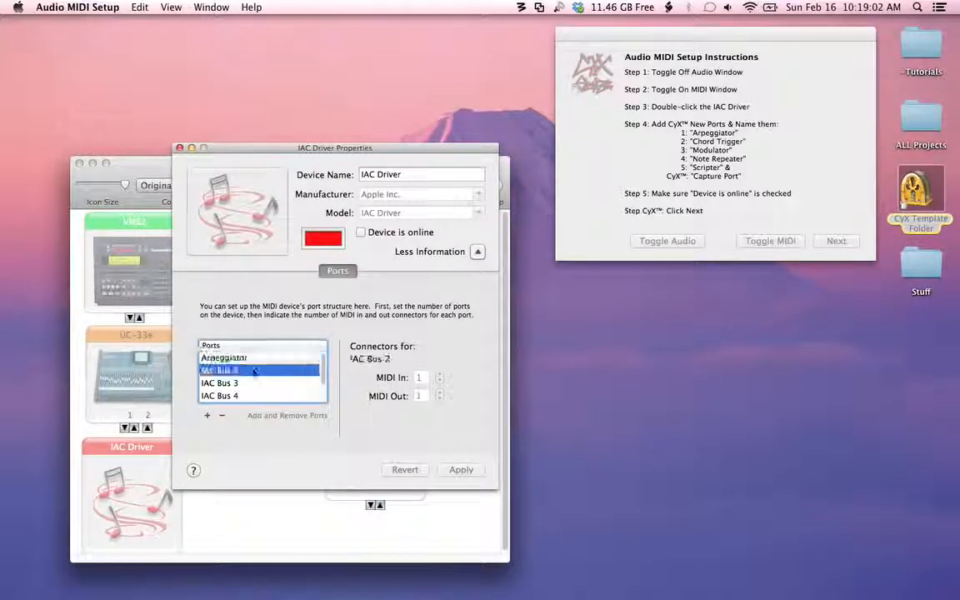
pyautogui.click(215, 370)
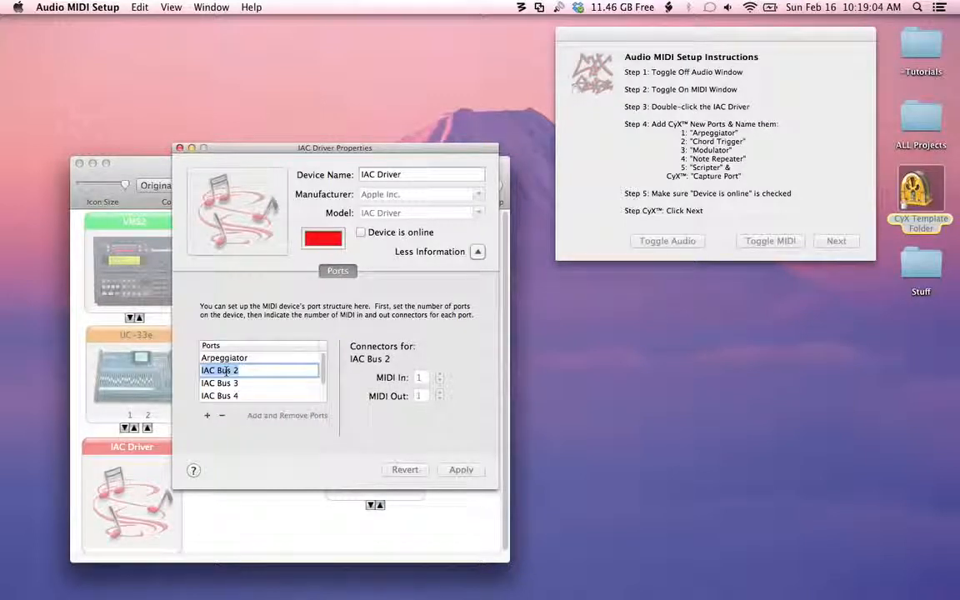
pyautogui.write('Chord')
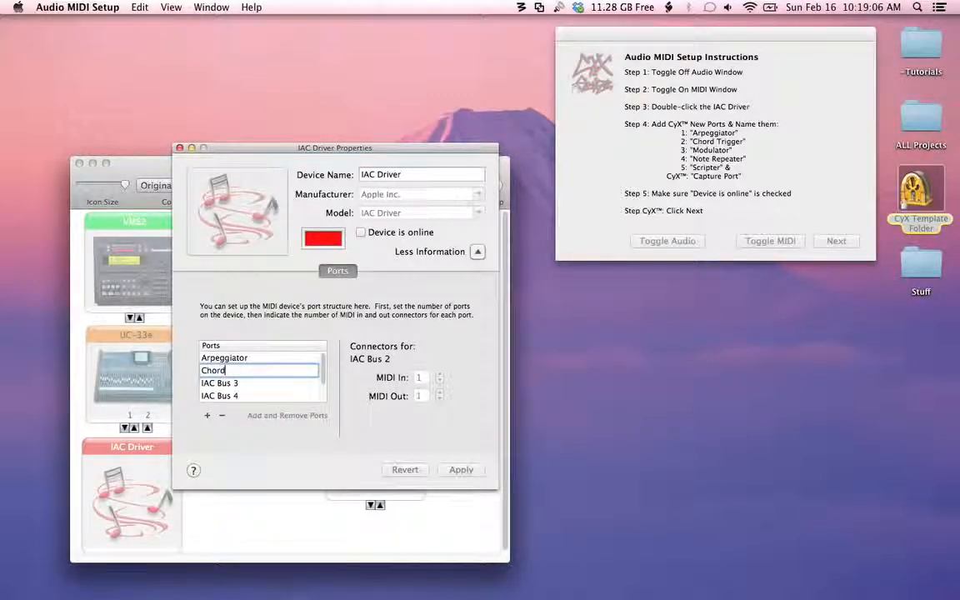
pyautogui.write(' Trigger')
pyautogui.press('Return')
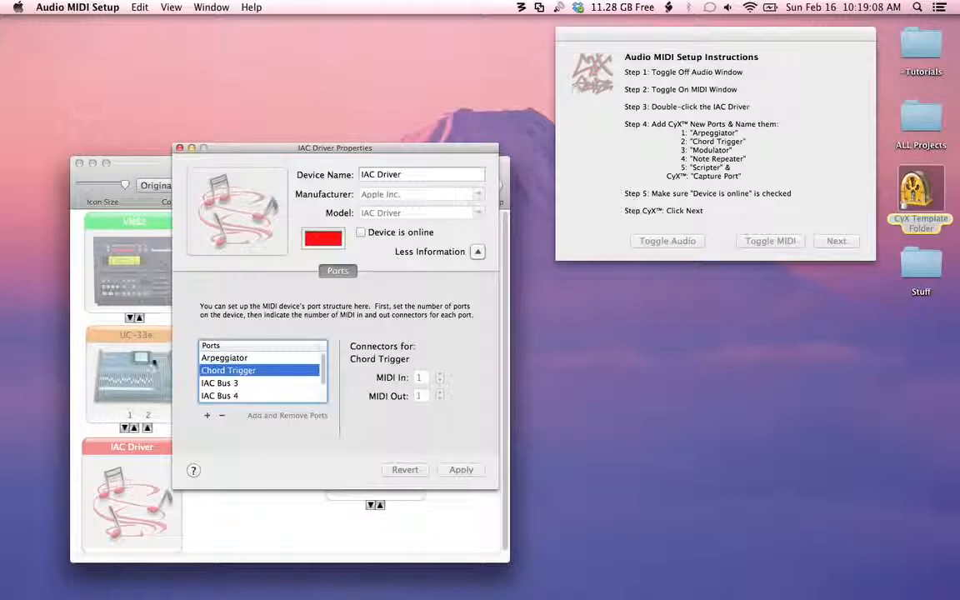
# - Rename the third IAC Driver port, IAC Bus 3, as "Modulator"
pyautogui.doubleClick(215, 383)
pyautogui.write('Modulator')
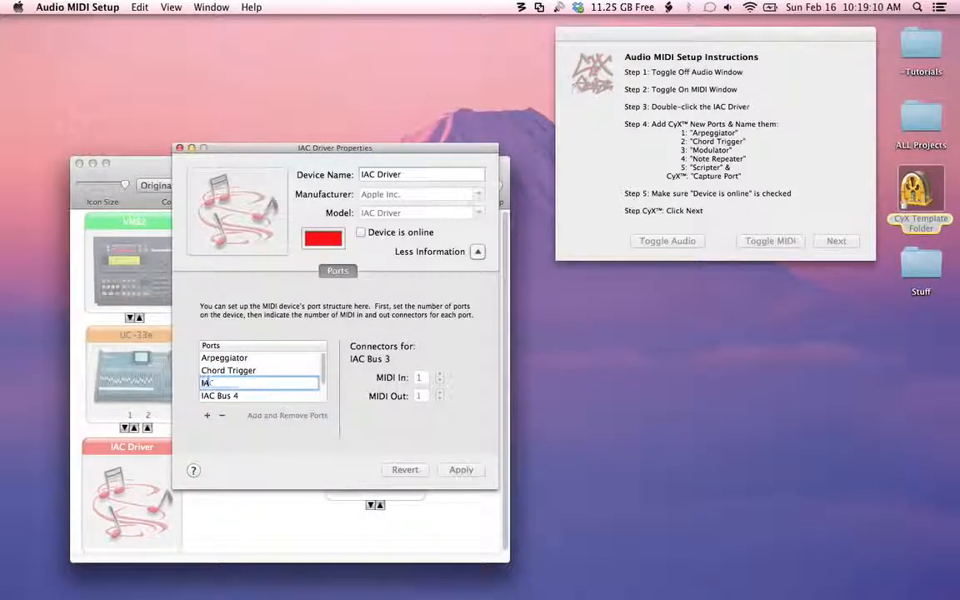
pyautogui.press('Return')
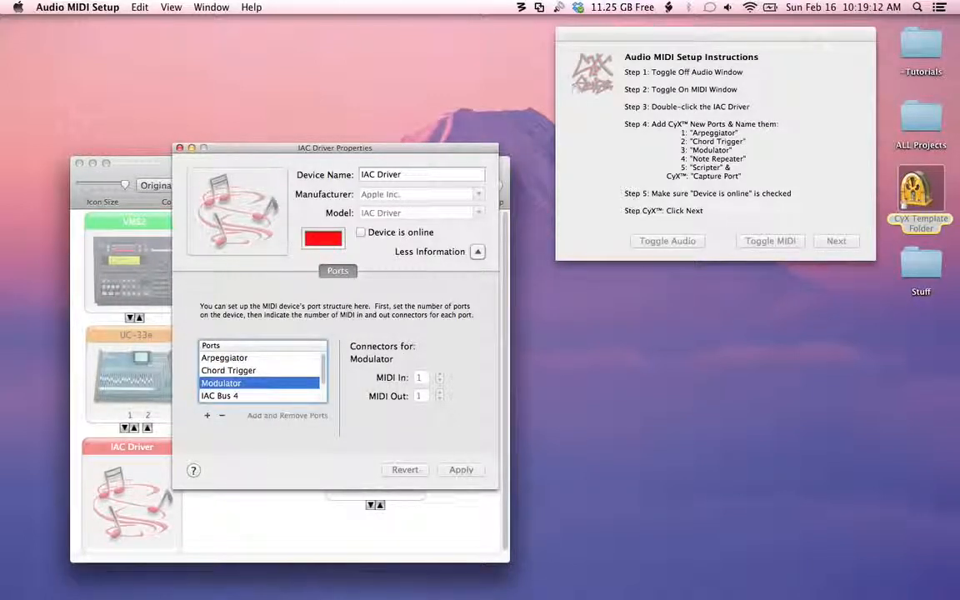
# - Rename the fourth IAC Driver port, IAC Bus 4, as "Note Repeater", spelled exactly as in the instructions
pyautogui.doubleClick(217, 396)
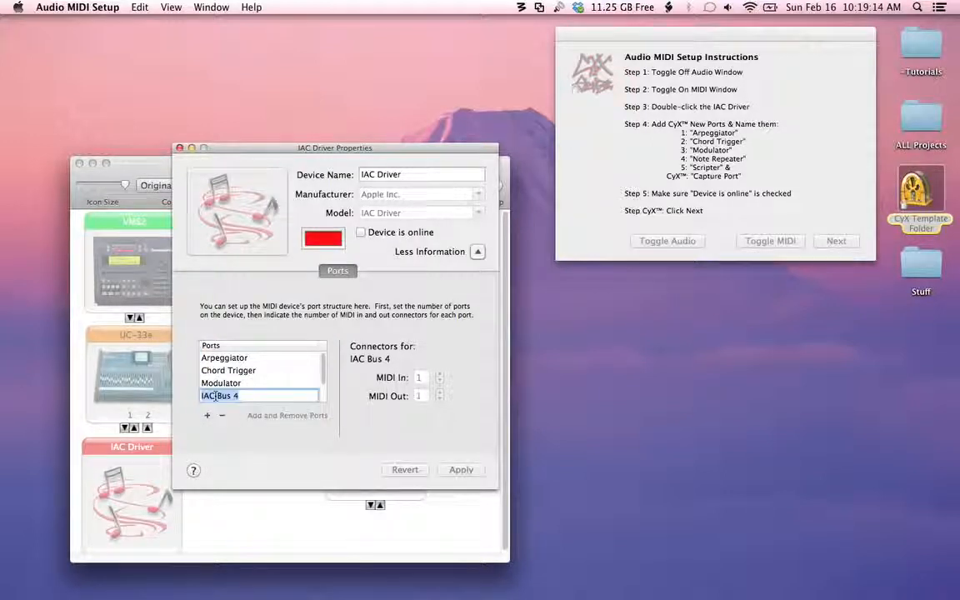
pyautogui.write('Note REpea')
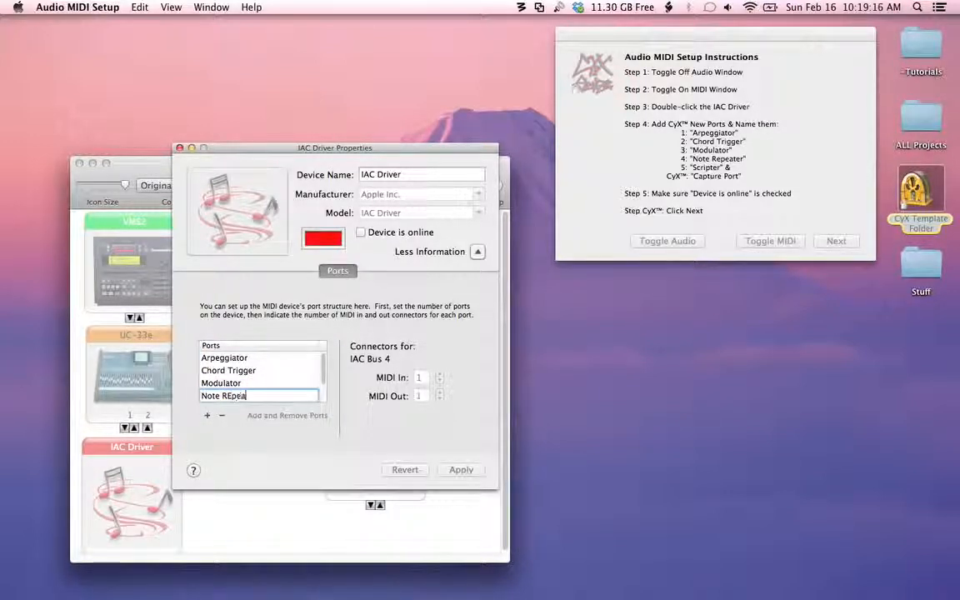
pyautogui.press('BackSpace')
pyautogui.press('BackSpace')
pyautogui.press('BackSpace')
pyautogui.press('BackSpace')
pyautogui.write('epater')
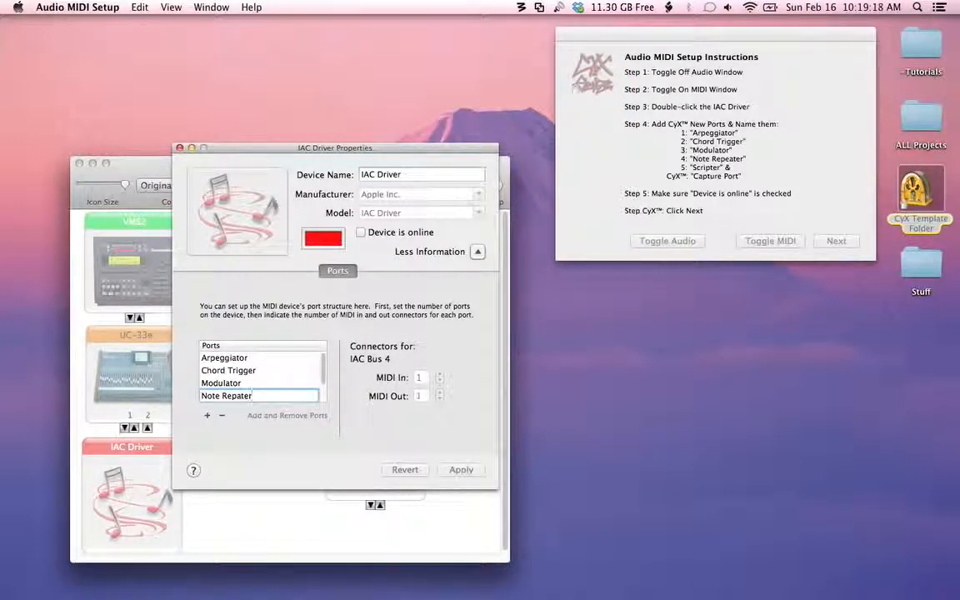
pyautogui.press('BackSpace')
pyautogui.press('BackSpace')
pyautogui.press('BackSpace')
pyautogui.press('BackSpace')
pyautogui.write('eater')
pyautogui.press('Return')
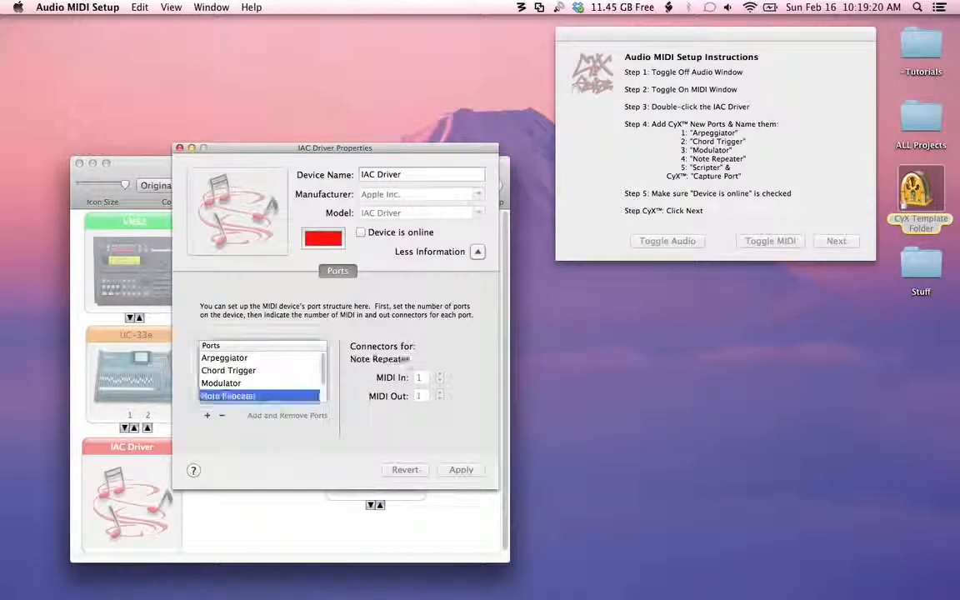
# - Rename the fifth IAC Driver port, IAC Bus 5, as "Scripter"
pyautogui.scroll(-2, 221, 379)
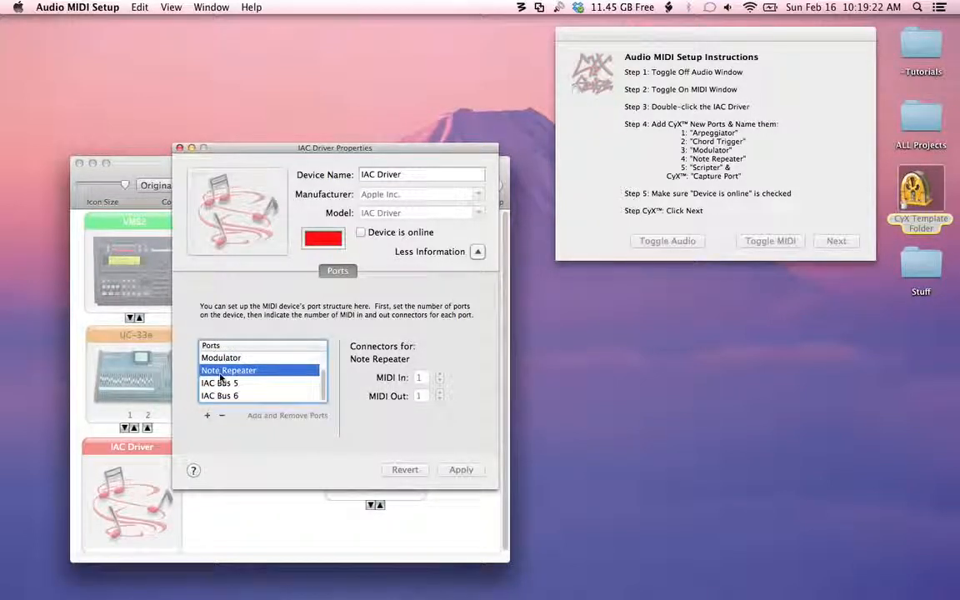
pyautogui.doubleClick(223, 383)
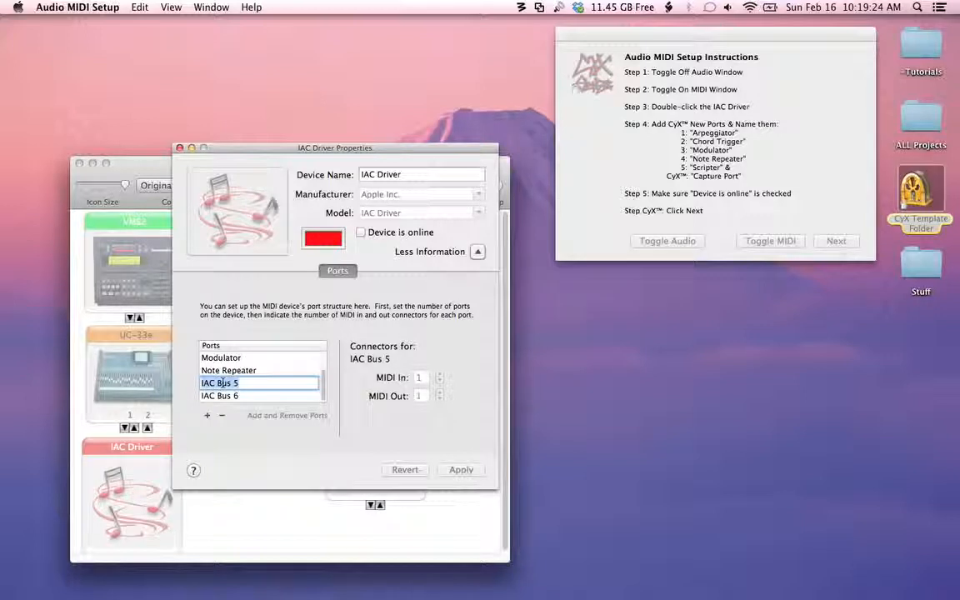
pyautogui.write('Script')
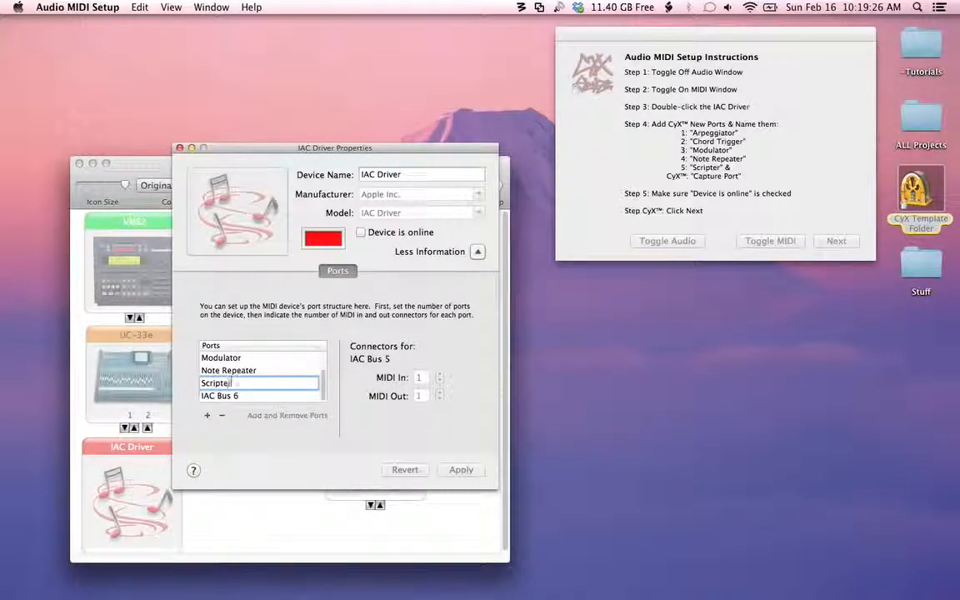
pyautogui.write('er')
pyautogui.press('Return')
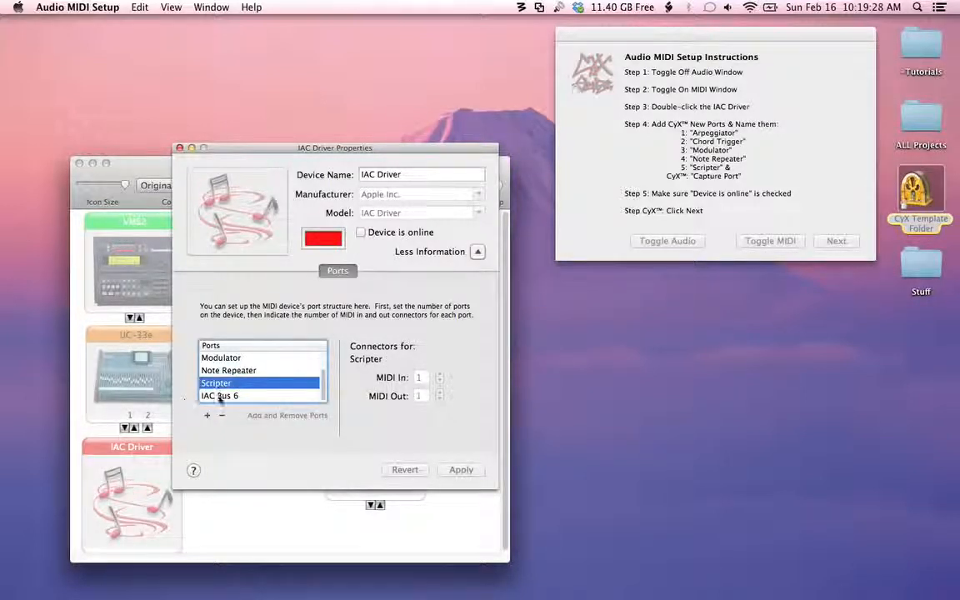
# - Rename the sixth IAC Driver port, IAC Bus 6, as "Capture Port"
pyautogui.doubleClick(219, 396)
pyautogui.write('Cap')
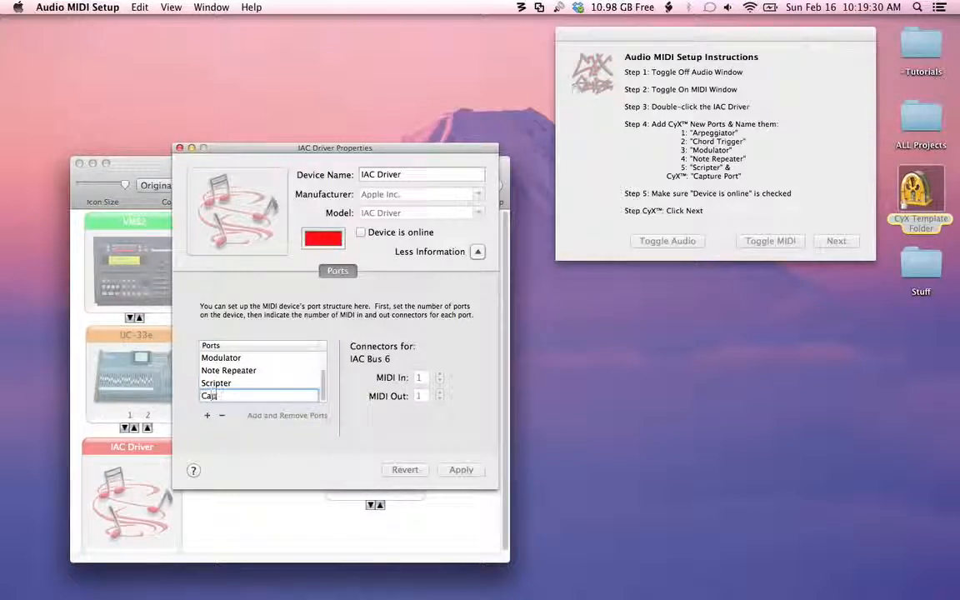
pyautogui.write('ture Port')
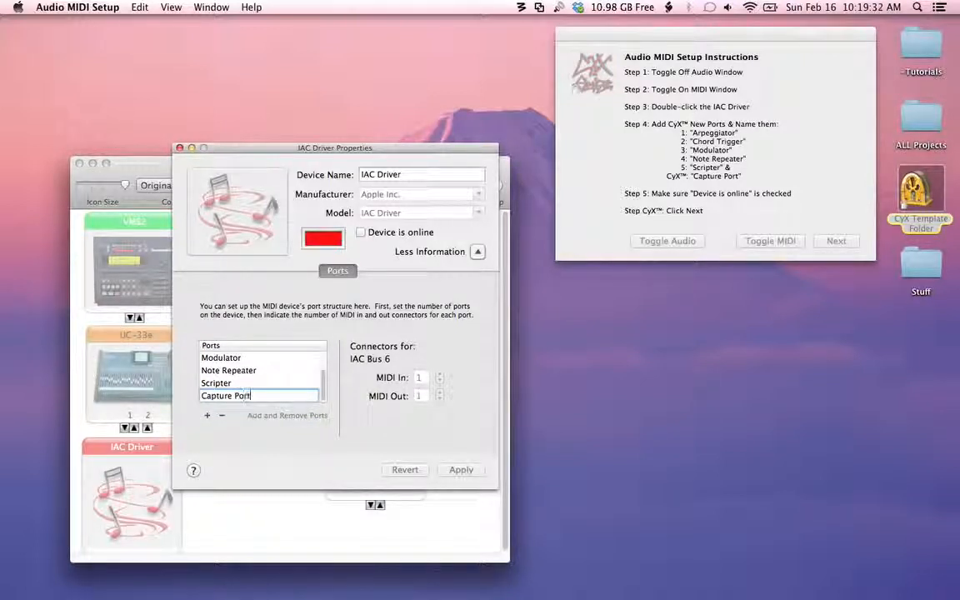
pyautogui.press('Return')
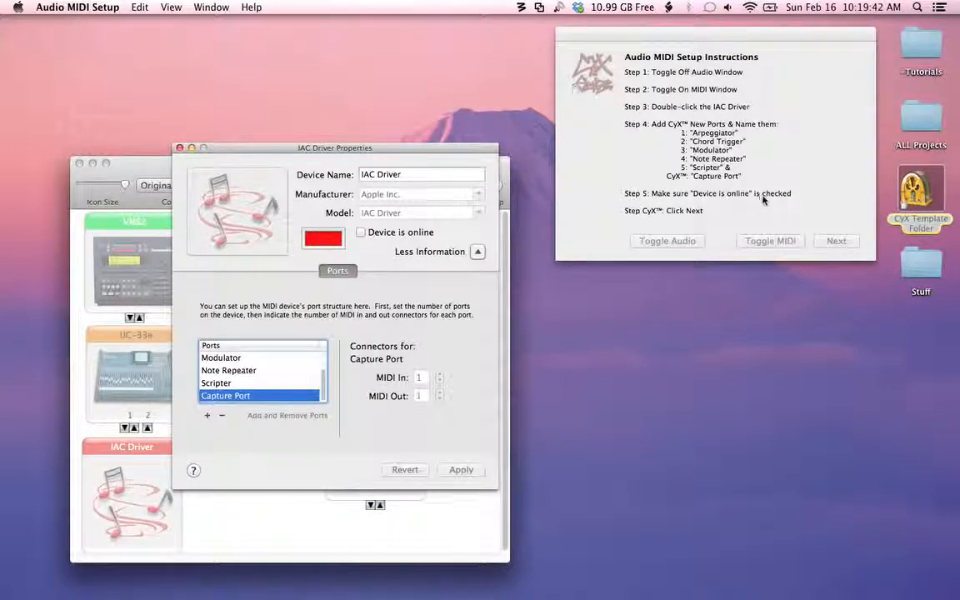
# - Set the IAC Driver device online and advance the installer past the Audio MIDI Setup instructions
pyautogui.click(360, 232)
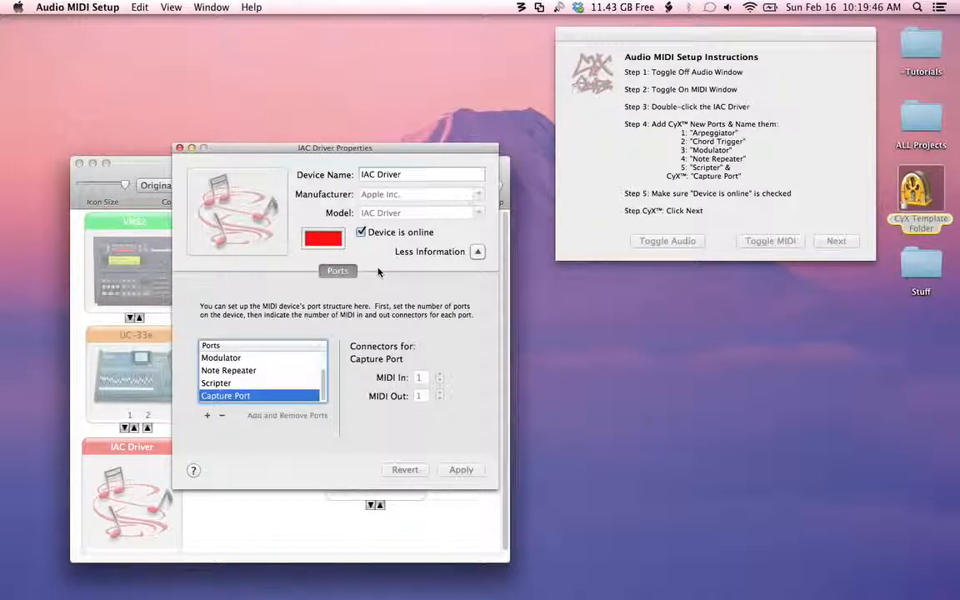
pyautogui.click(660, 222)
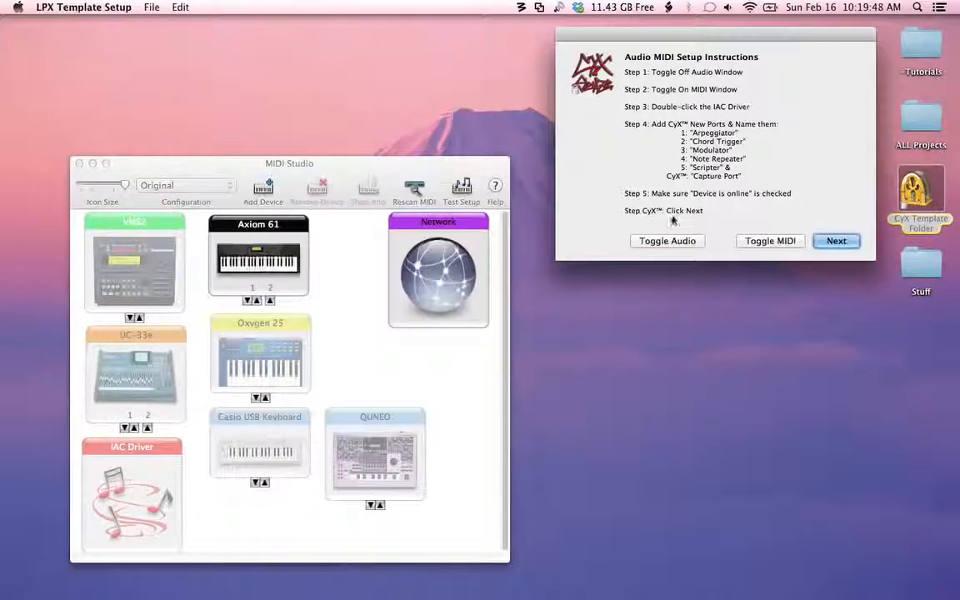
pyautogui.click(836, 241)
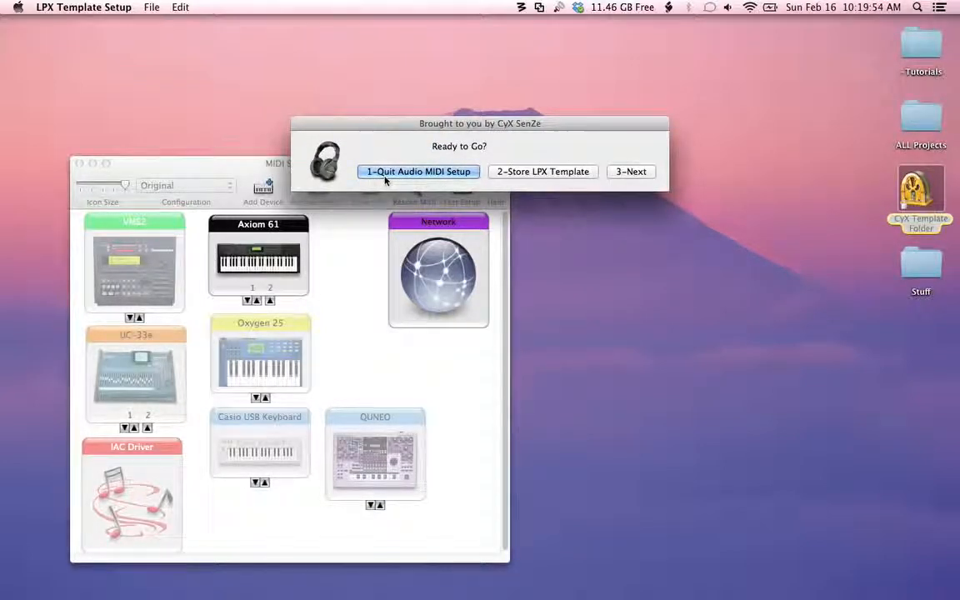
# - Quit Audio MIDI Setup and store the LPX template through the installer, continuing to its contact information dialog
pyautogui.click(433, 175)
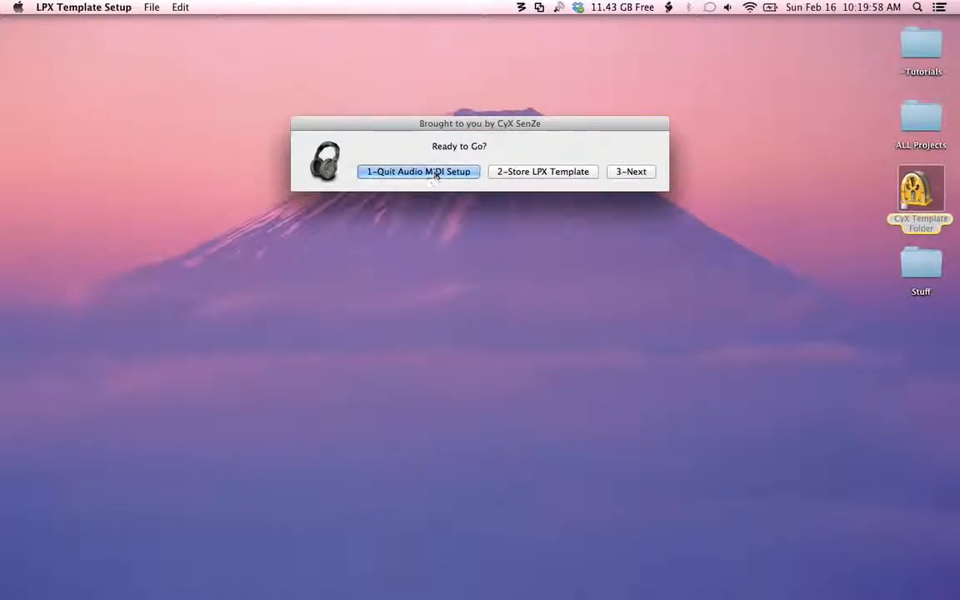
pyautogui.click(546, 172)
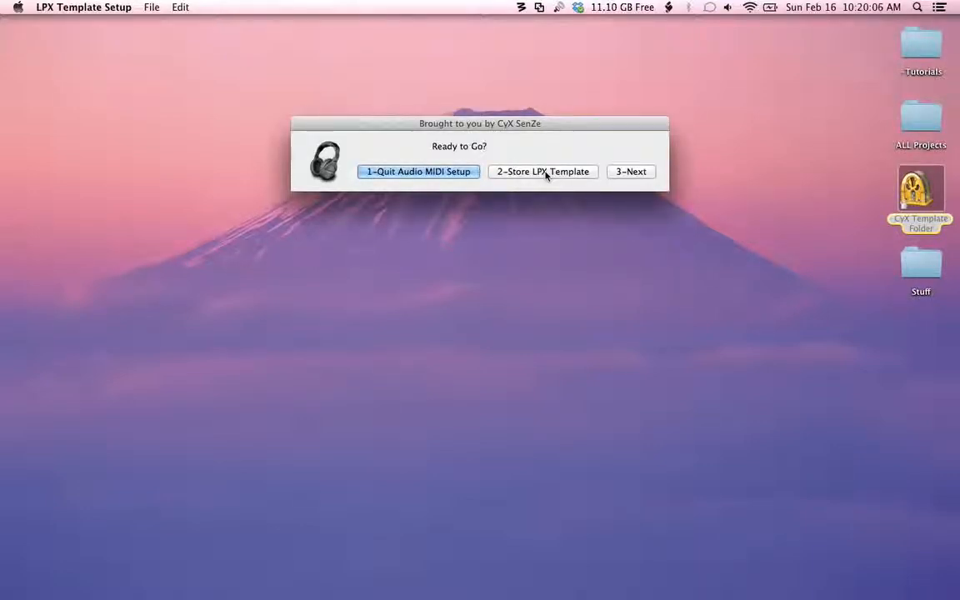
pyautogui.click(631, 171)
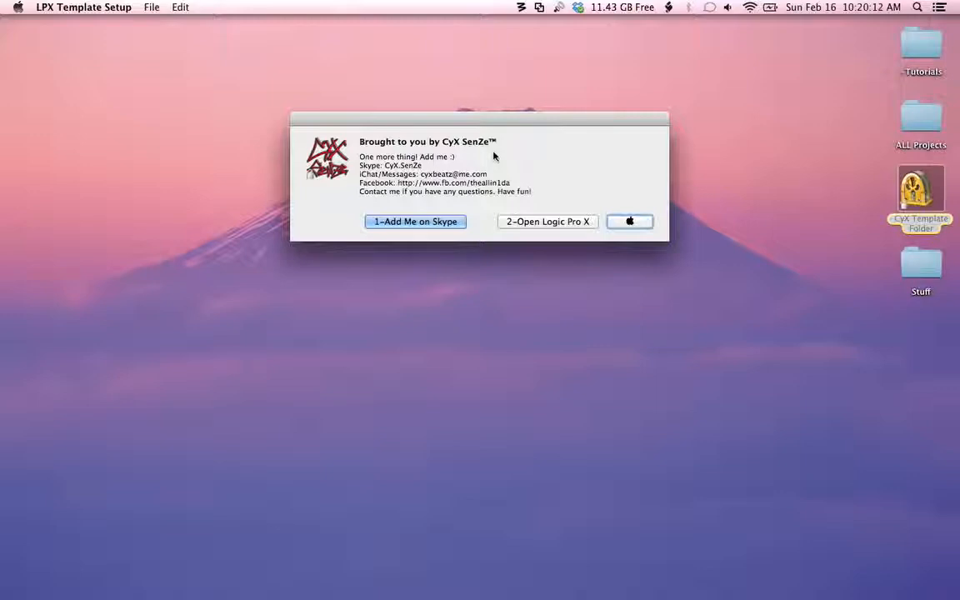
# - Look up the template author as a Skype contact from the installer, and close the Skype window to return to the installer
pyautogui.click(439, 226)
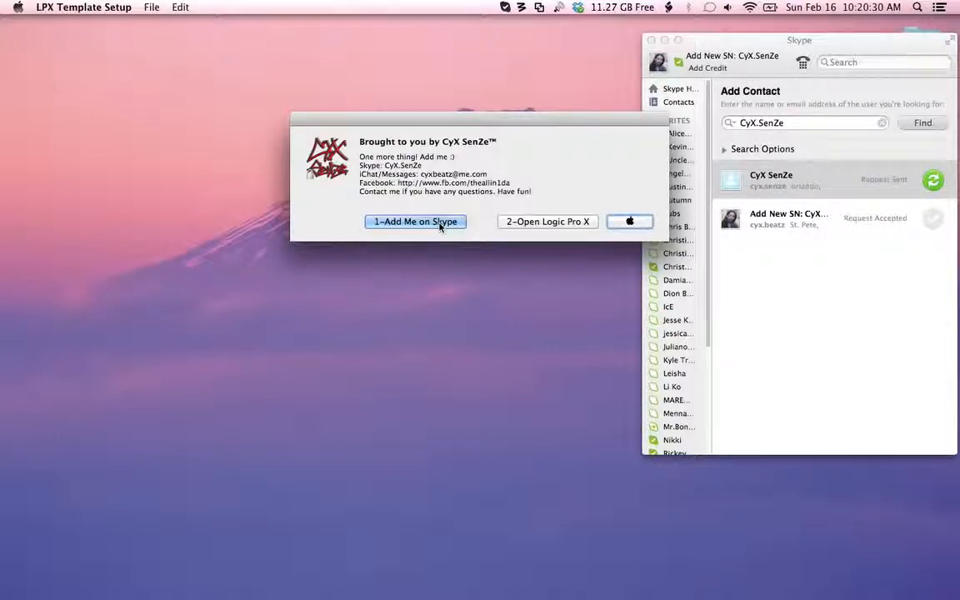
pyautogui.moveTo(728, 39); pyautogui.dragTo(155, 157)
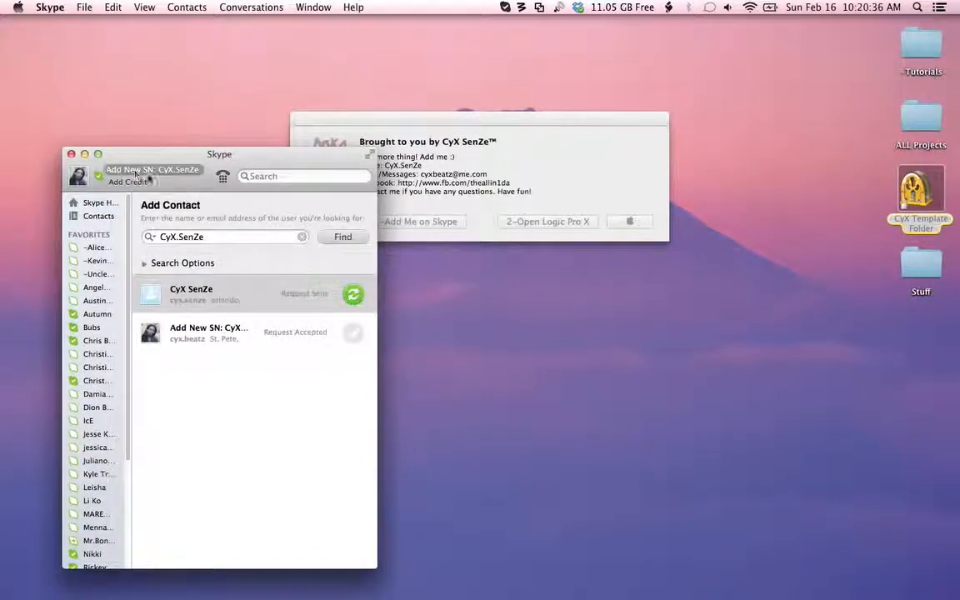
pyautogui.click(72, 155)
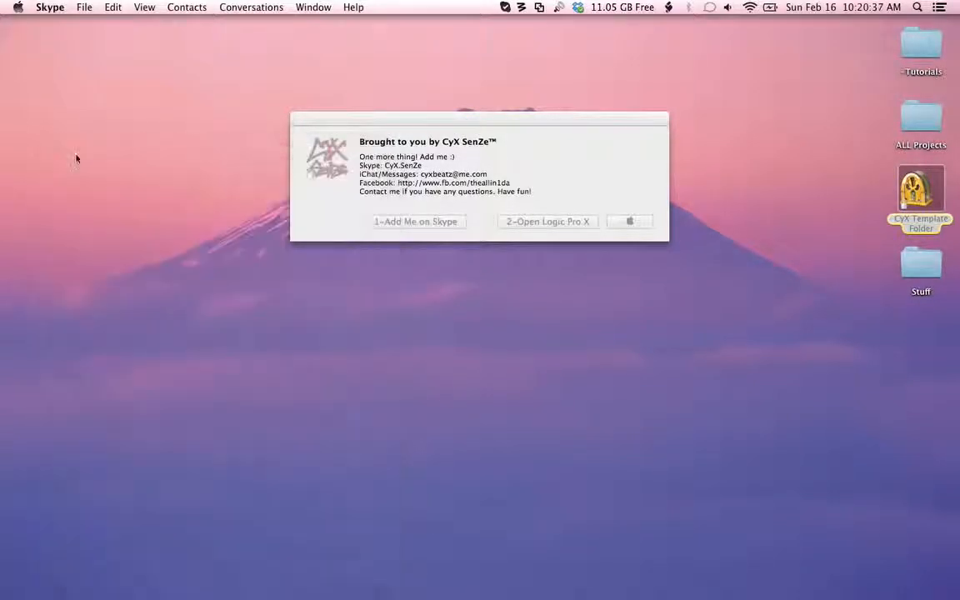
pyautogui.click(550, 169)
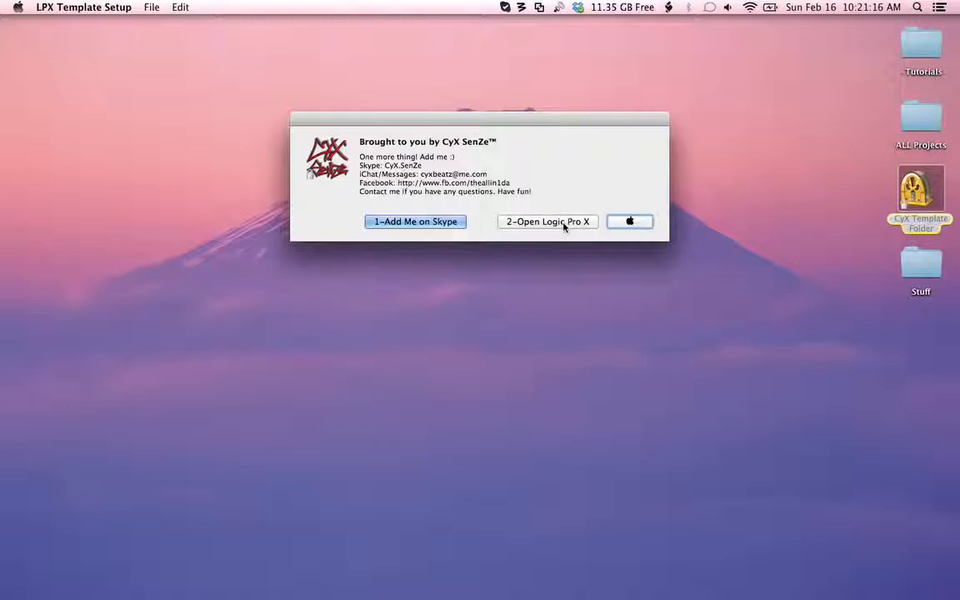
# - Open Logic Pro X from the installer and close its initial window
pyautogui.click(563, 221)
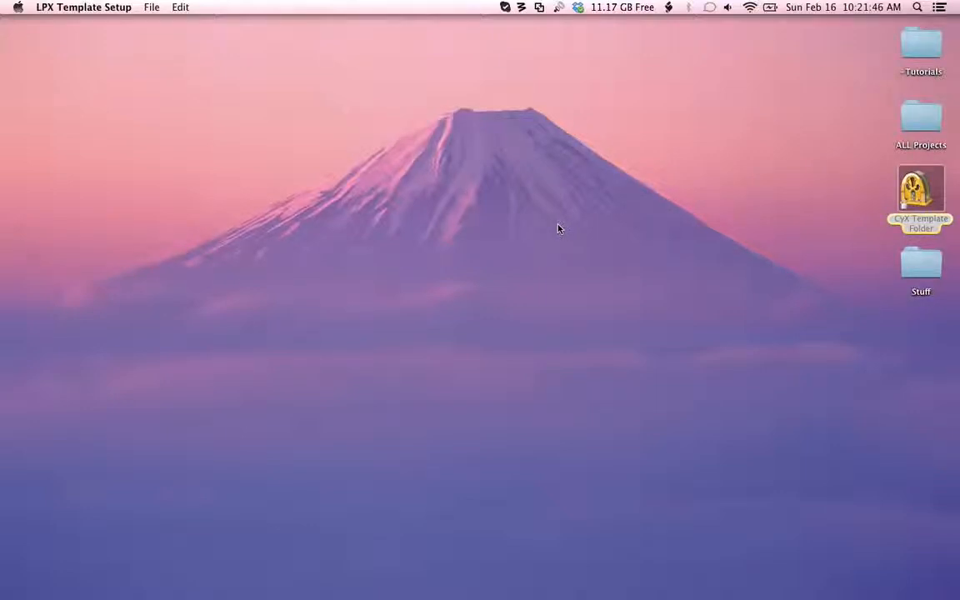
pyautogui.moveTo(349, 593)
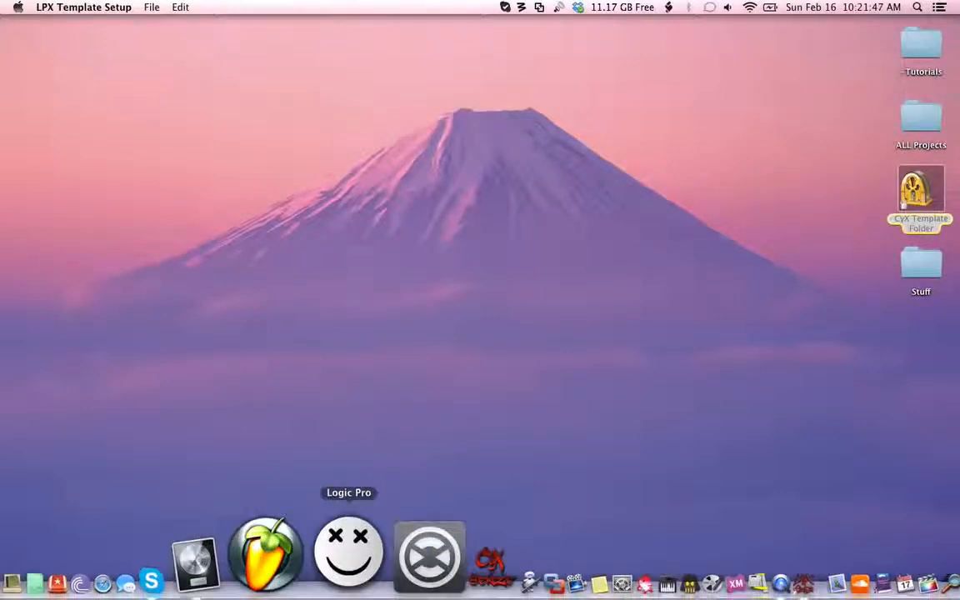
pyautogui.click(292, 583)
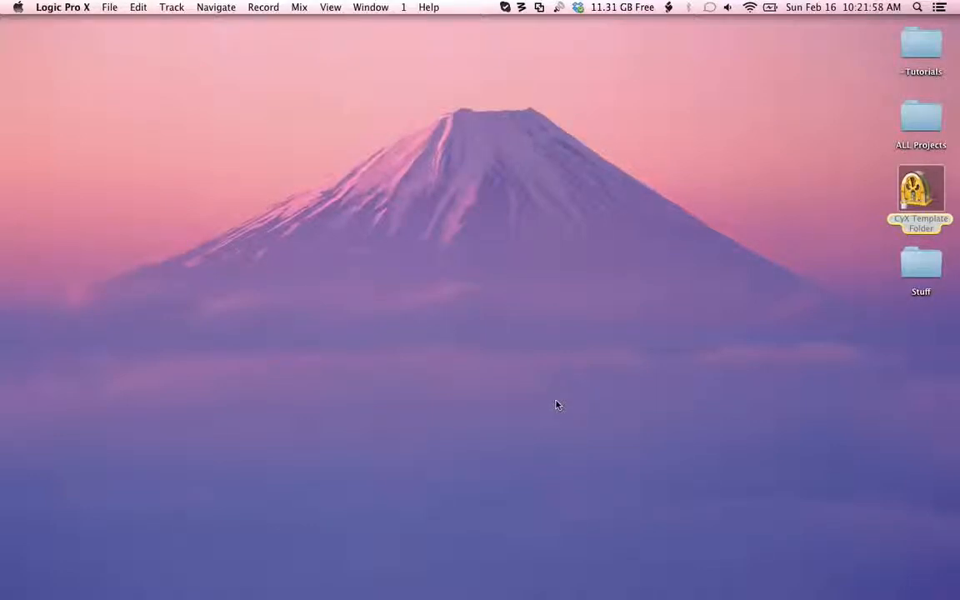
pyautogui.press('super+w')
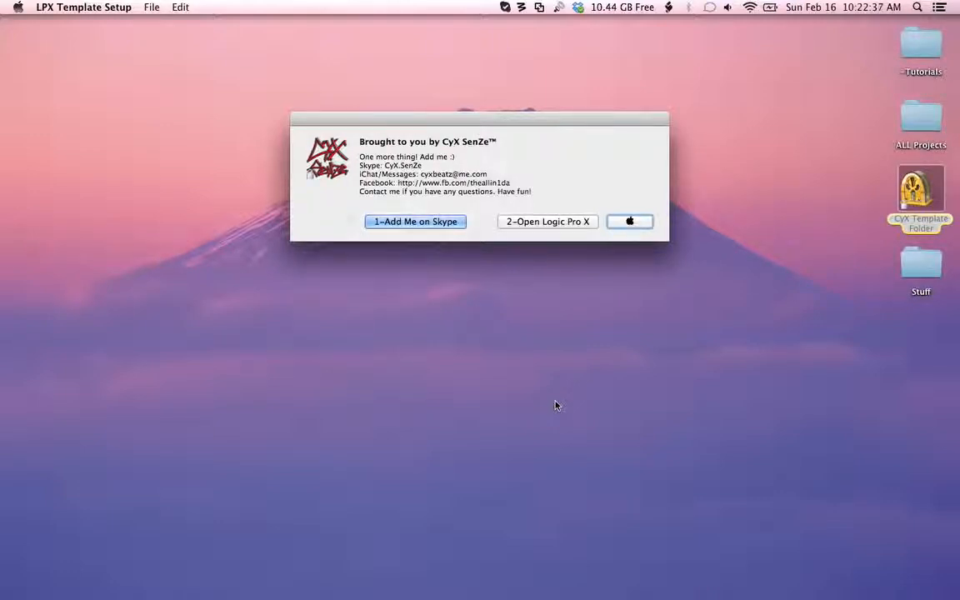
# - Finish the installer, declining the donation request, and return to the template project in Logic Pro X
pyautogui.moveTo(333, 592)
pyautogui.moveTo(593, 120); pyautogui.dragTo(585, 215)
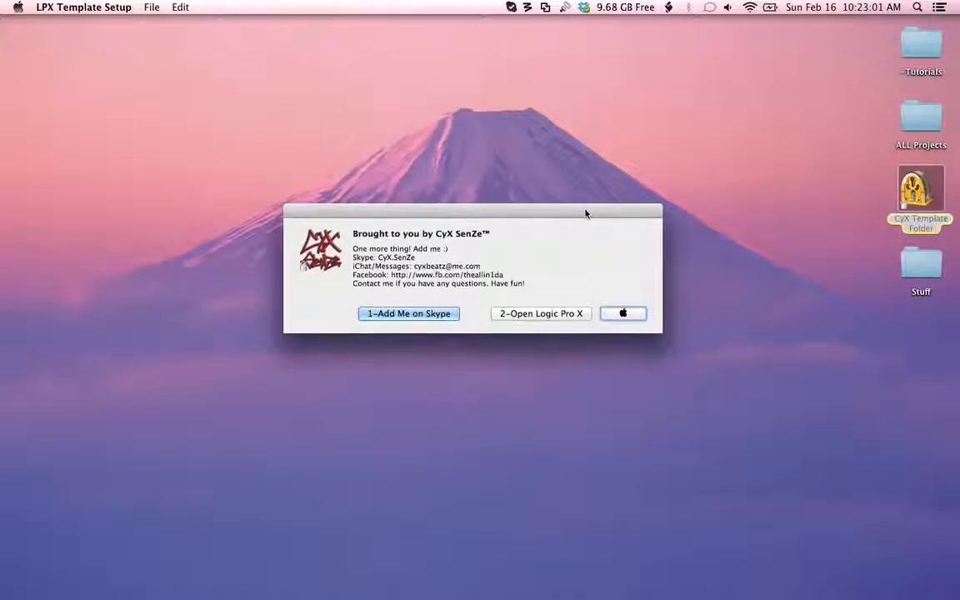
pyautogui.click(625, 313)
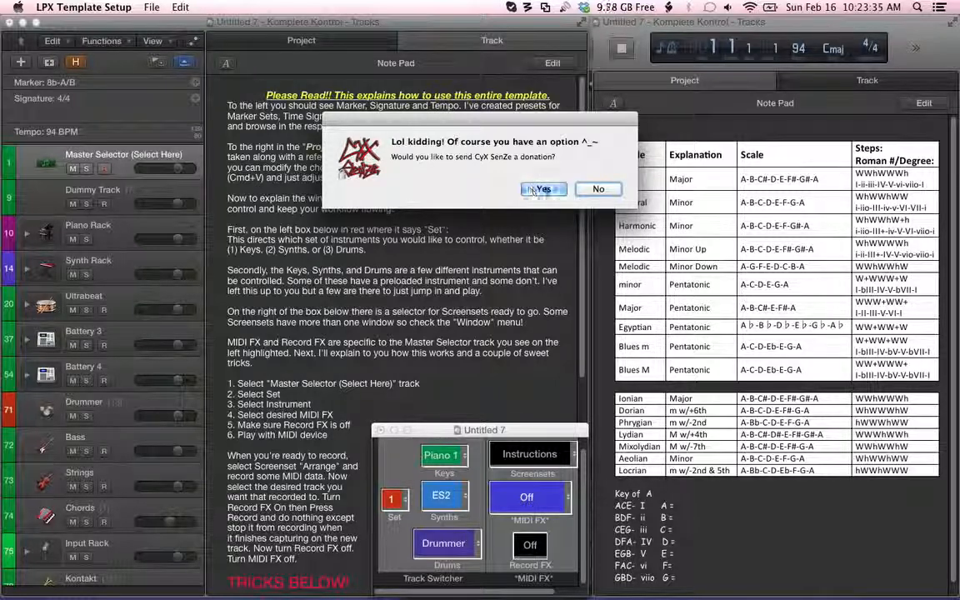
pyautogui.click(597, 189)
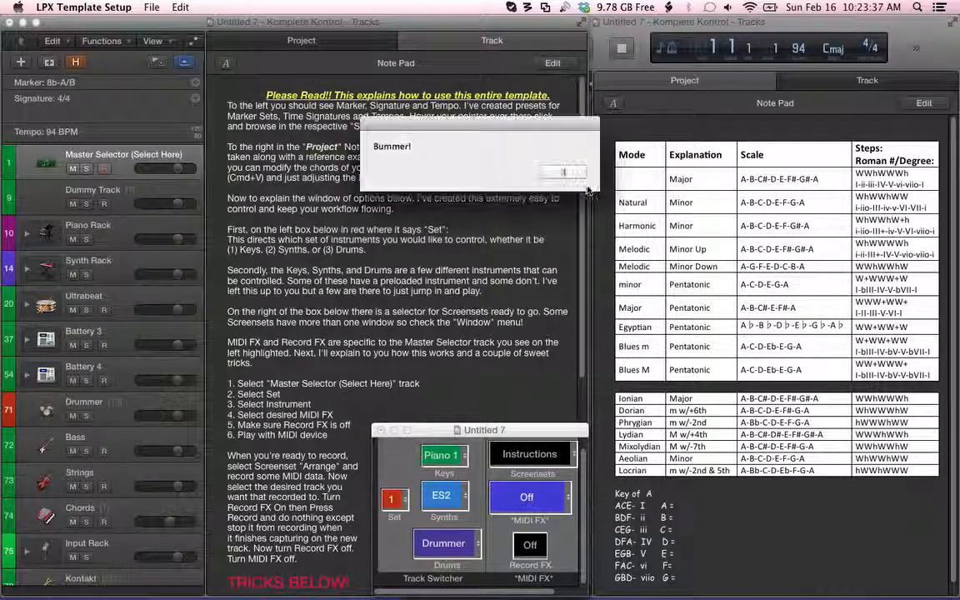
pyautogui.press('Return')
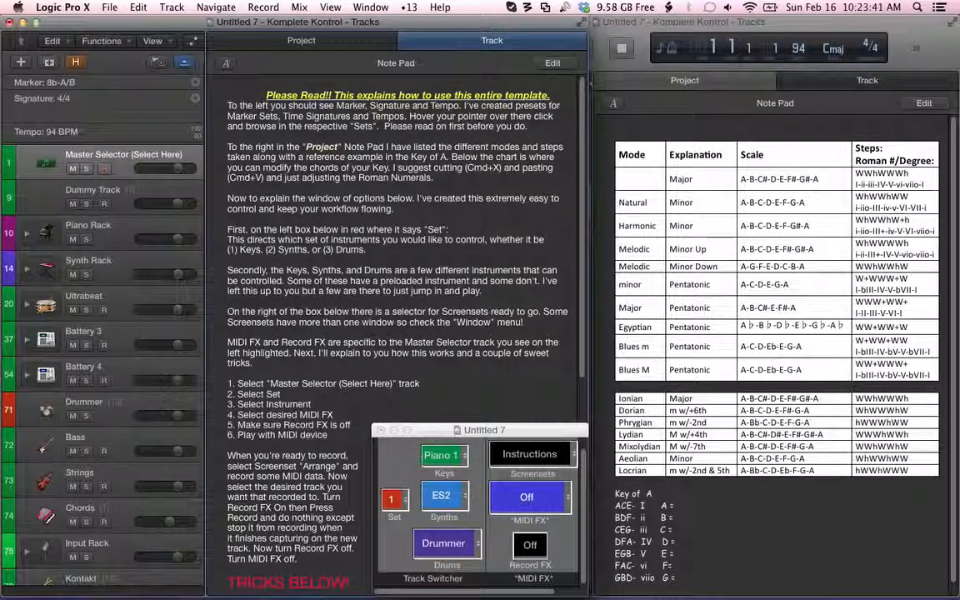
# - Examine the template's preset marker sets in the global tracks without changing the selected set
pyautogui.click(476, 435)
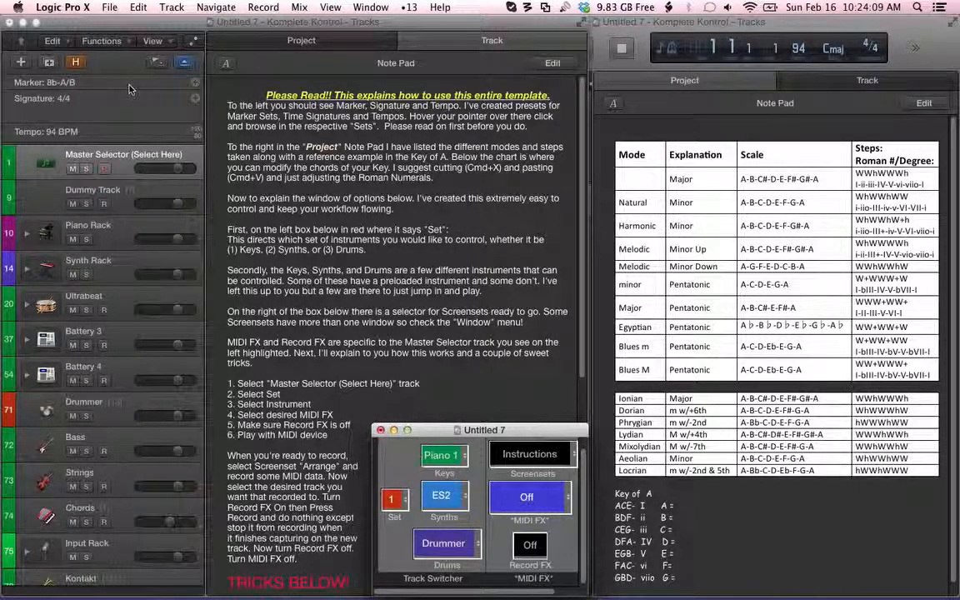
pyautogui.click(49, 83)
pyautogui.moveTo(51, 100)
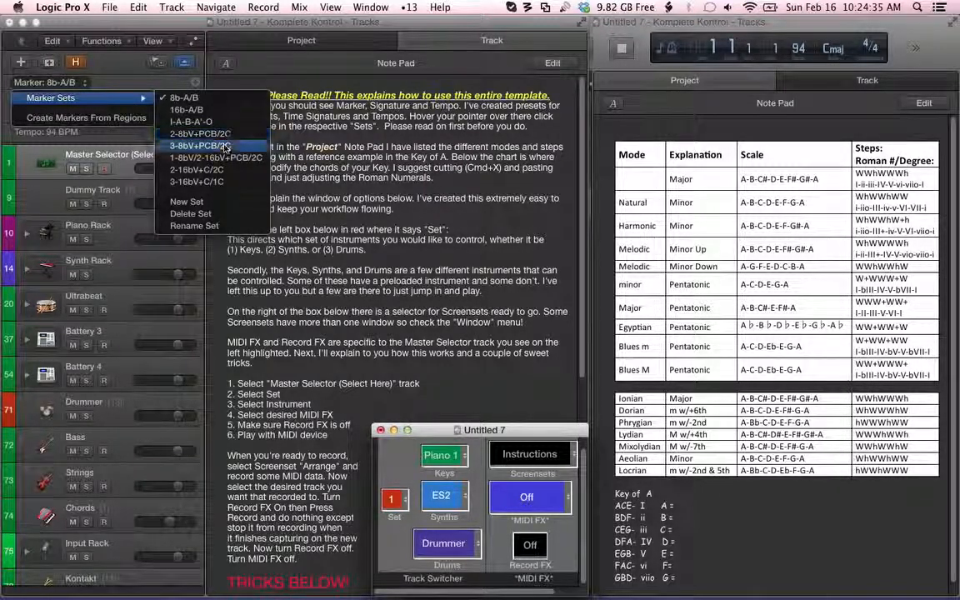
pyautogui.click(100, 83)
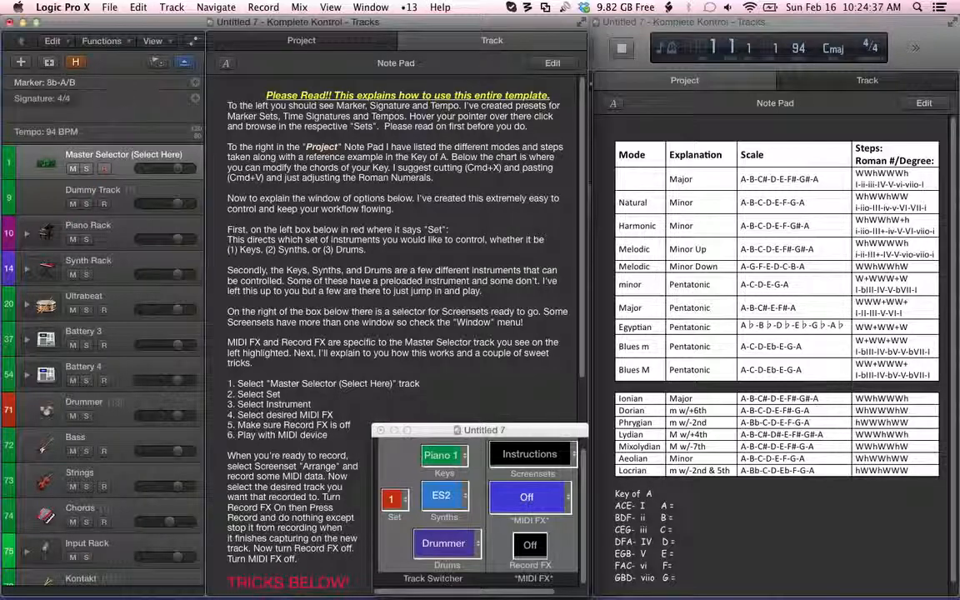
# - Examine the preset time signature sets and tempo sets, leaving the current selections in place
pyautogui.click(54, 98)
pyautogui.moveTo(67, 115)
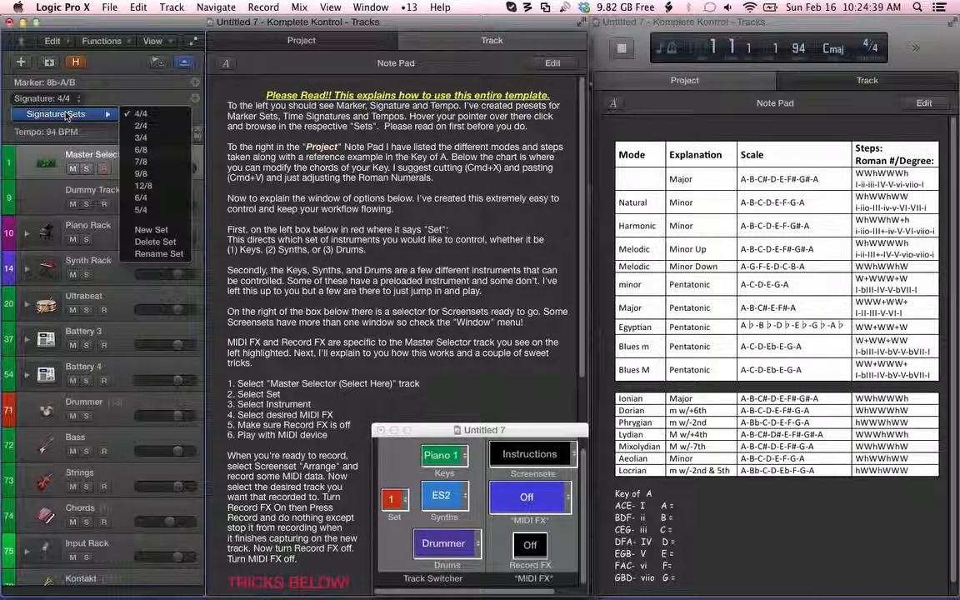
pyautogui.click(52, 130)
pyautogui.click(48, 131)
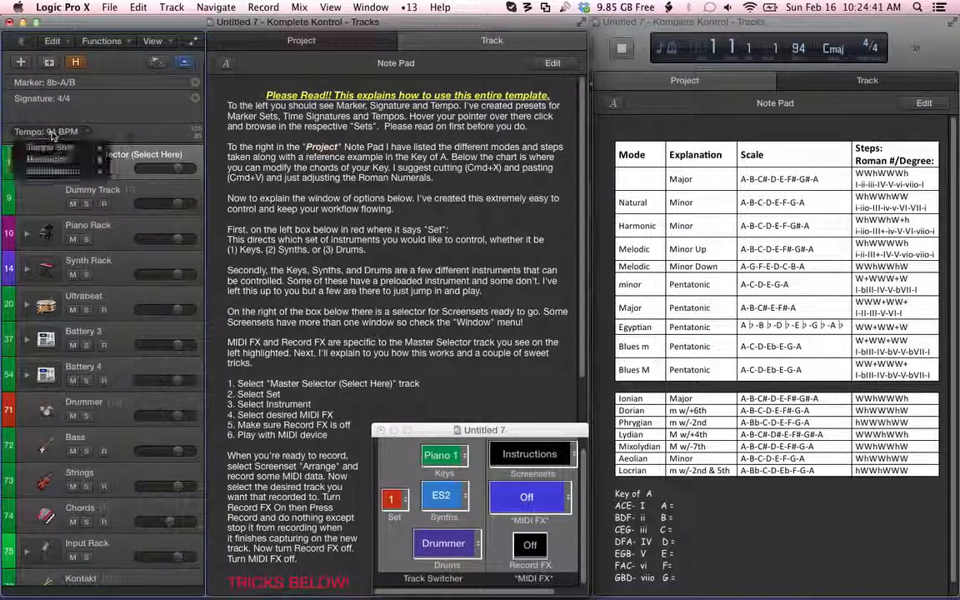
pyautogui.moveTo(75, 150)
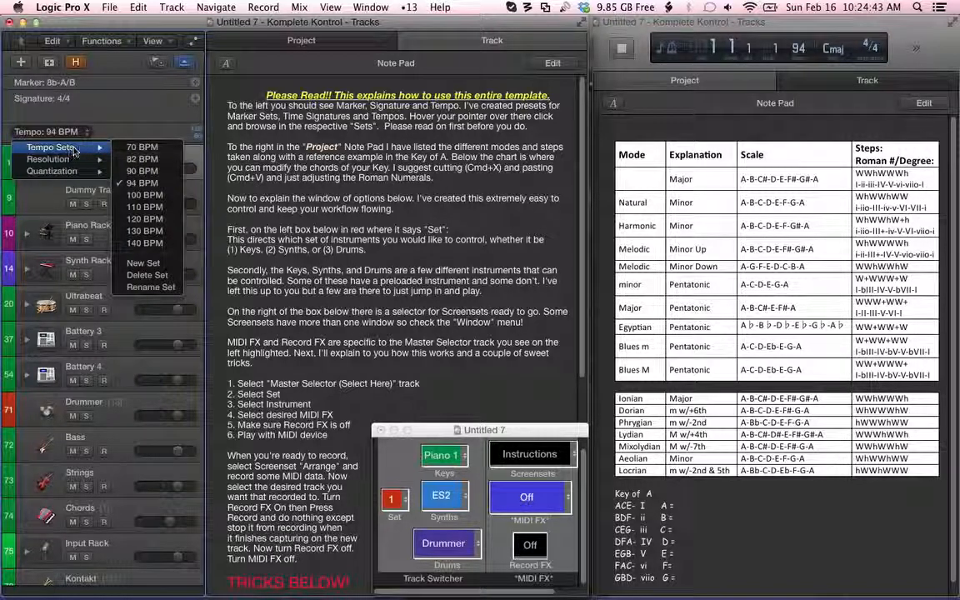
pyautogui.click(139, 120)
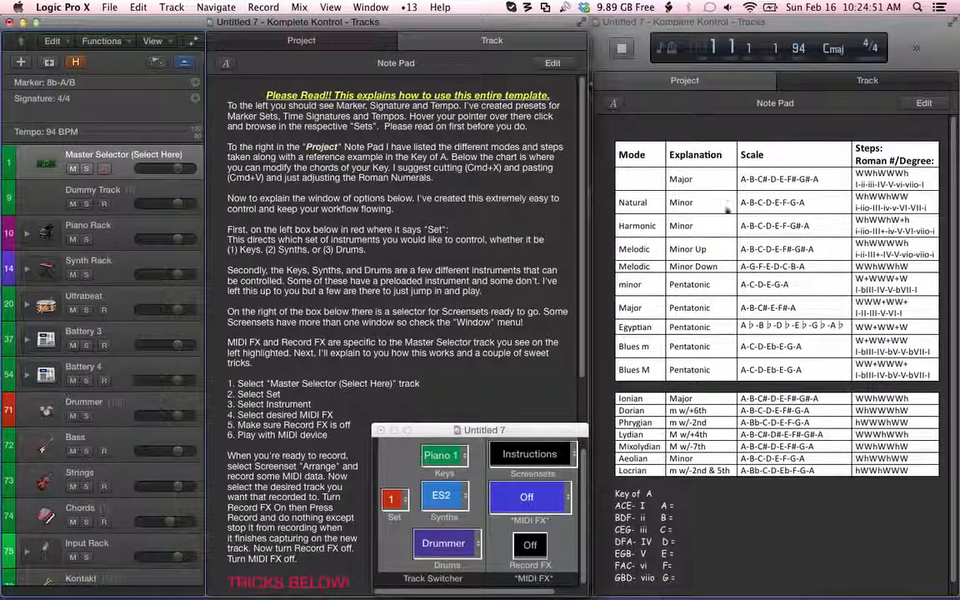
# - Compare the Project and Track notes in the instructions window's Note Pad, ending on the Track notes
pyautogui.click(280, 40)
pyautogui.click(464, 41)
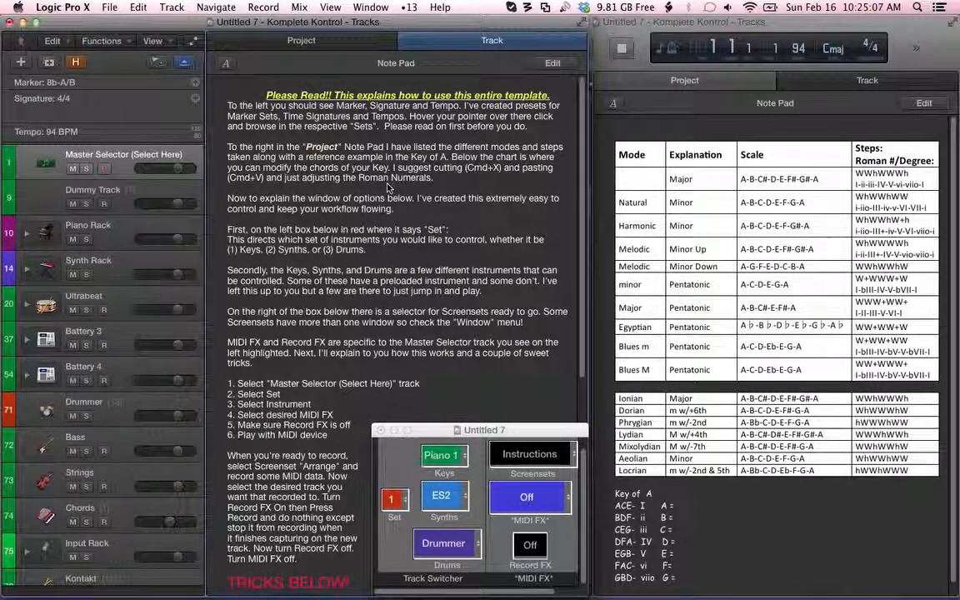
# - Make the Project notes editable and select the chord lines from "DFA- IV" through "GBD- viio"
pyautogui.click(705, 541)
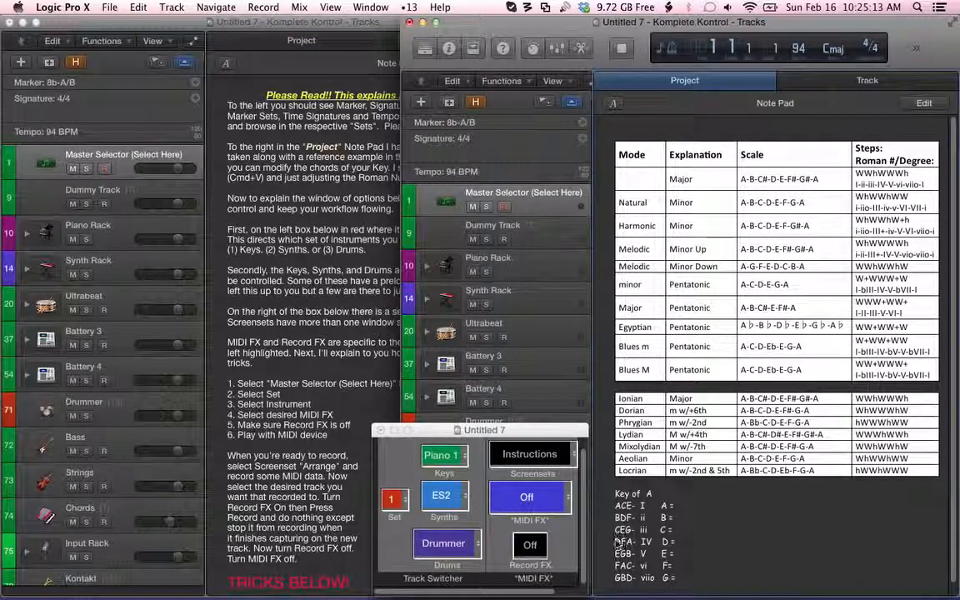
pyautogui.tripleClick(690, 544)
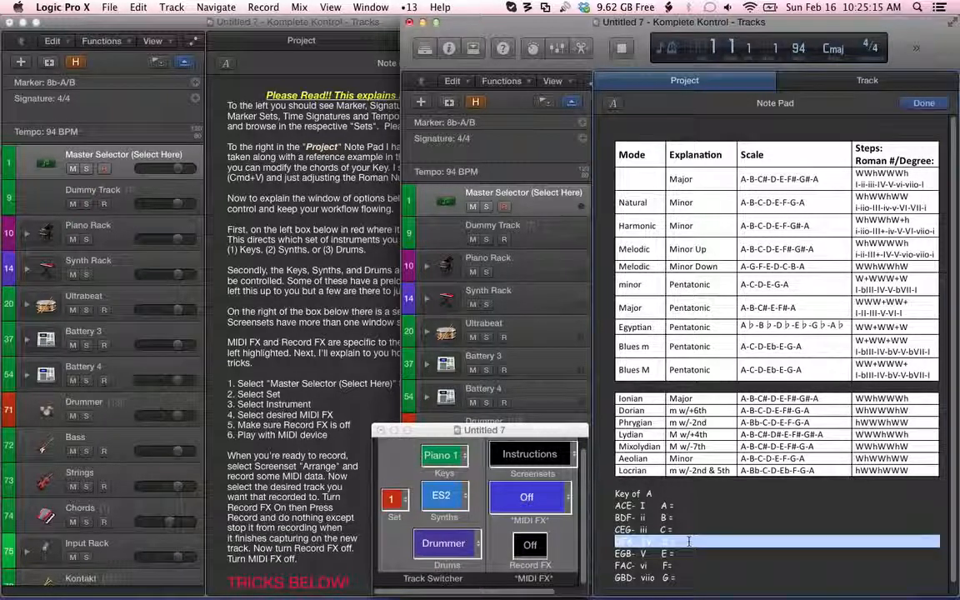
pyautogui.moveTo(703, 578); pyautogui.dragTo(610, 542)
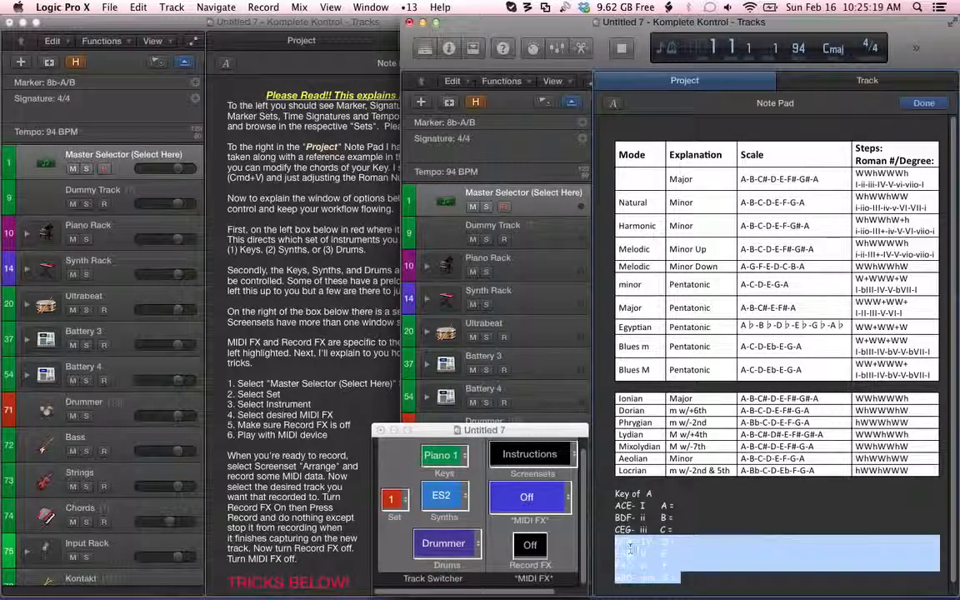
# - Try inserting two blank lines above the "ACE- I" chord line, remove them, and return to the Track notes window
pyautogui.click(616, 507)
pyautogui.press('Return')
pyautogui.press('Return')
pyautogui.press('Up')
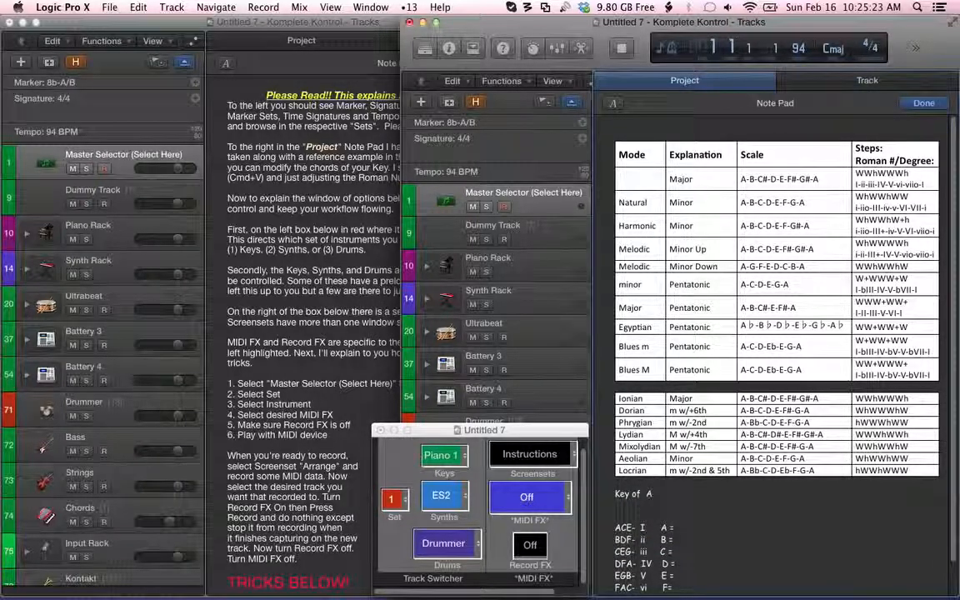
pyautogui.press('BackSpace')
pyautogui.press('BackSpace')
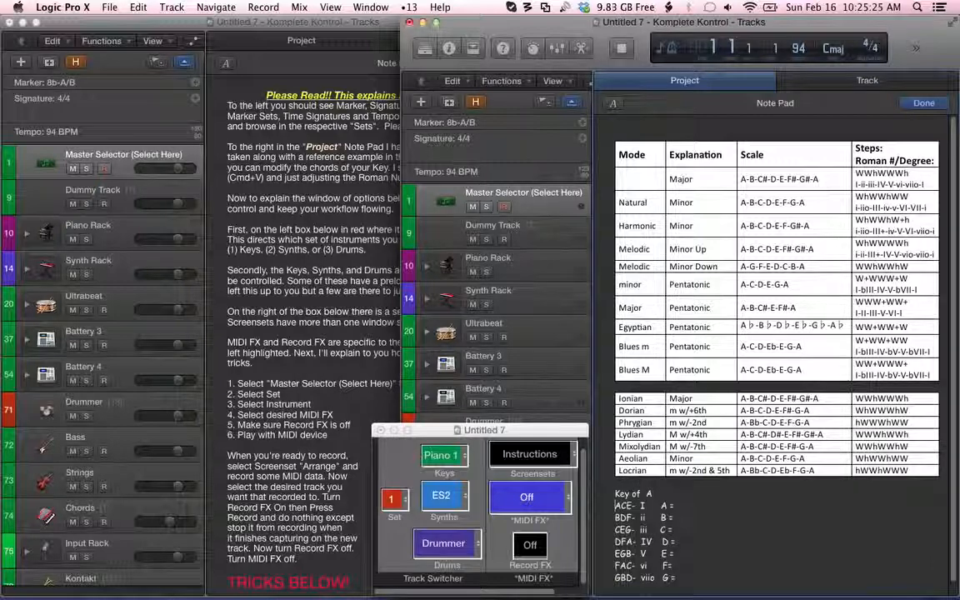
pyautogui.click(327, 91)
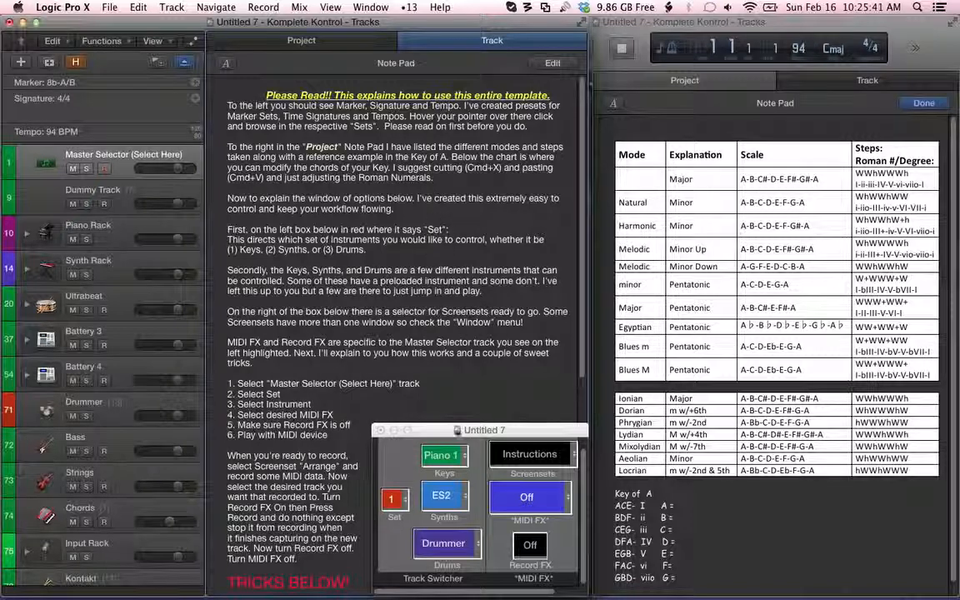
# - Set the Drums instrument in the Track Switcher window to Ultrabeat, then check its instrument list without changing the choice
pyautogui.click(446, 430)
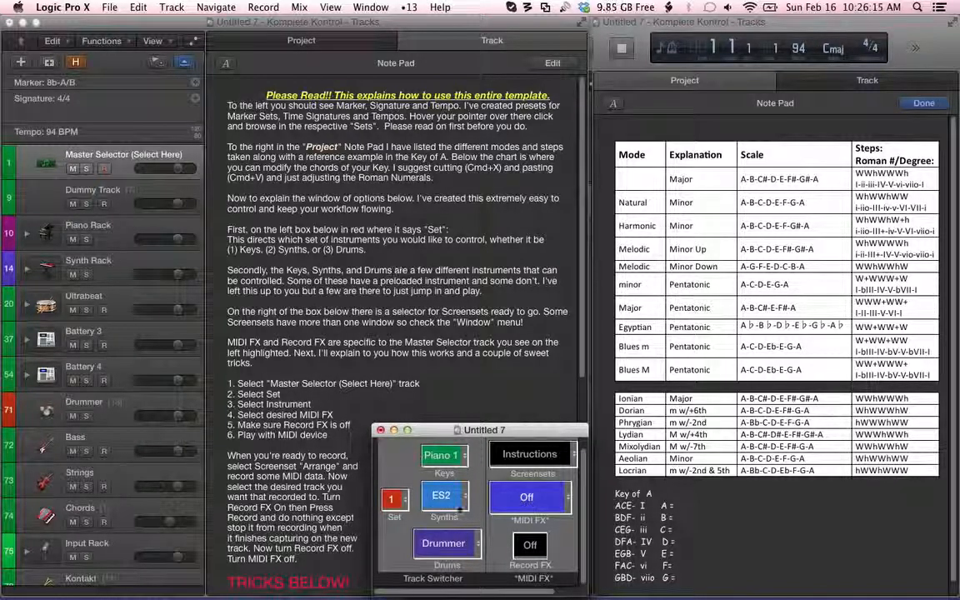
pyautogui.click(450, 543)
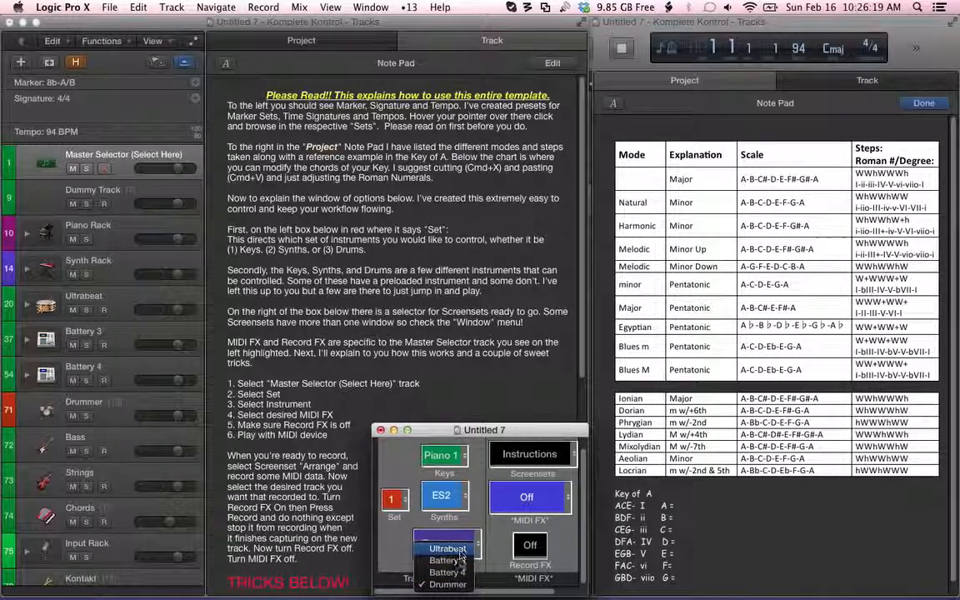
pyautogui.click(461, 552)
pyautogui.click(461, 551)
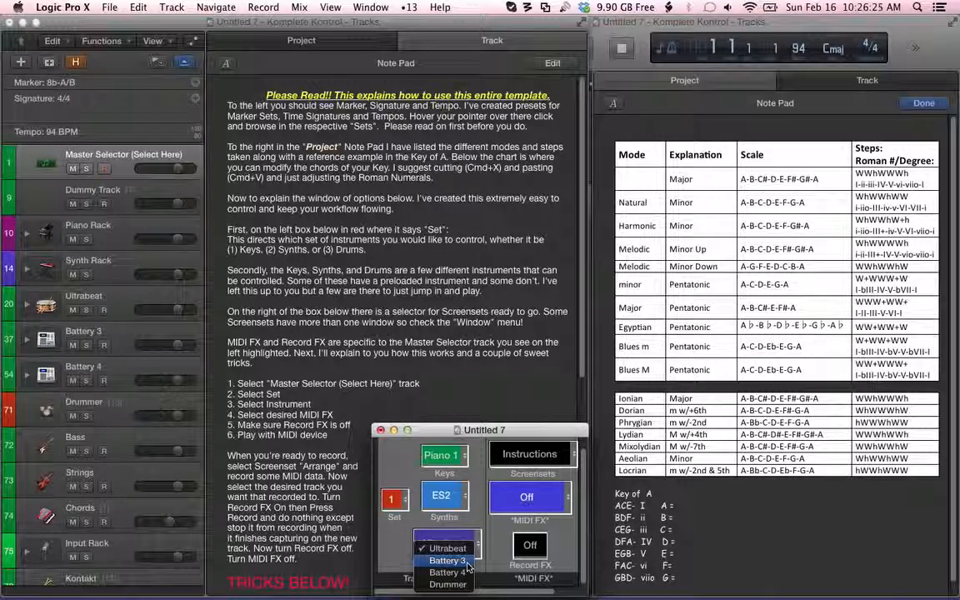
pyautogui.click(481, 521)
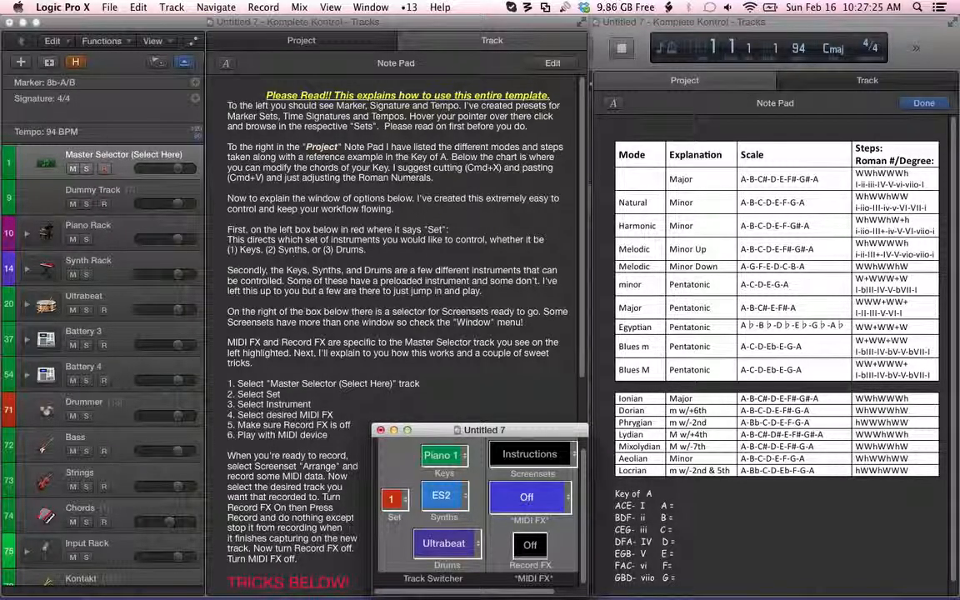
# - Select the Master Selector track and set the Track Switcher's MIDI FX to Chord Trigger
pyautogui.click(107, 155)
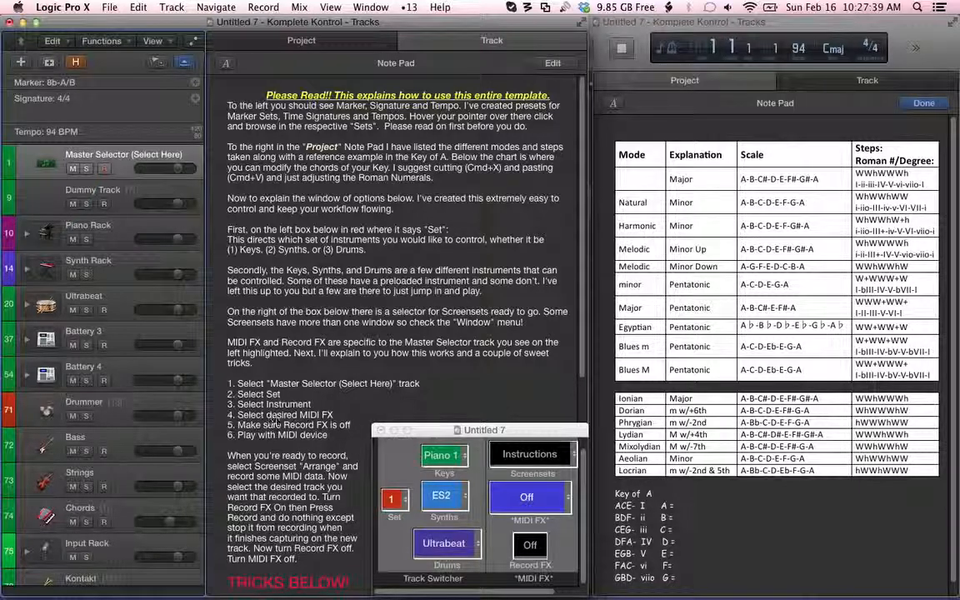
pyautogui.click(566, 506)
pyautogui.click(556, 516)
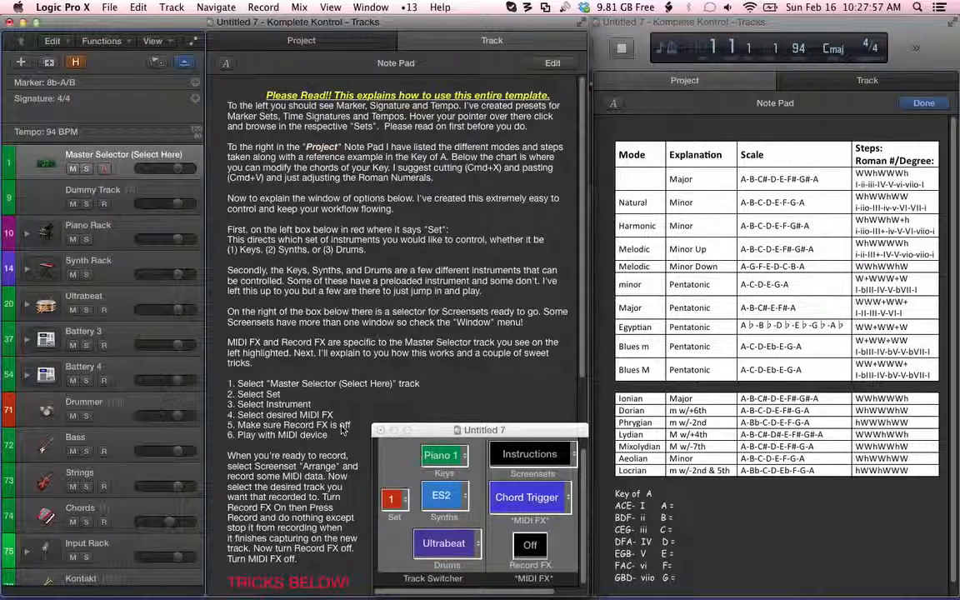
# - Open the Musical Typing keyboard, place it clear of the Track Switcher window, and raise the system volume
pyautogui.press('super+k')
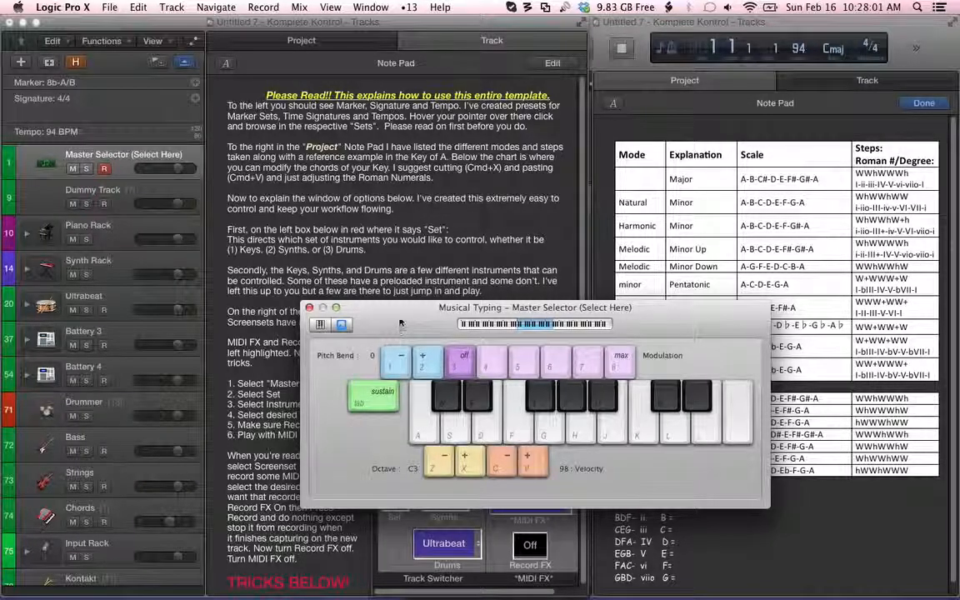
pyautogui.moveTo(406, 320); pyautogui.dragTo(445, 114)
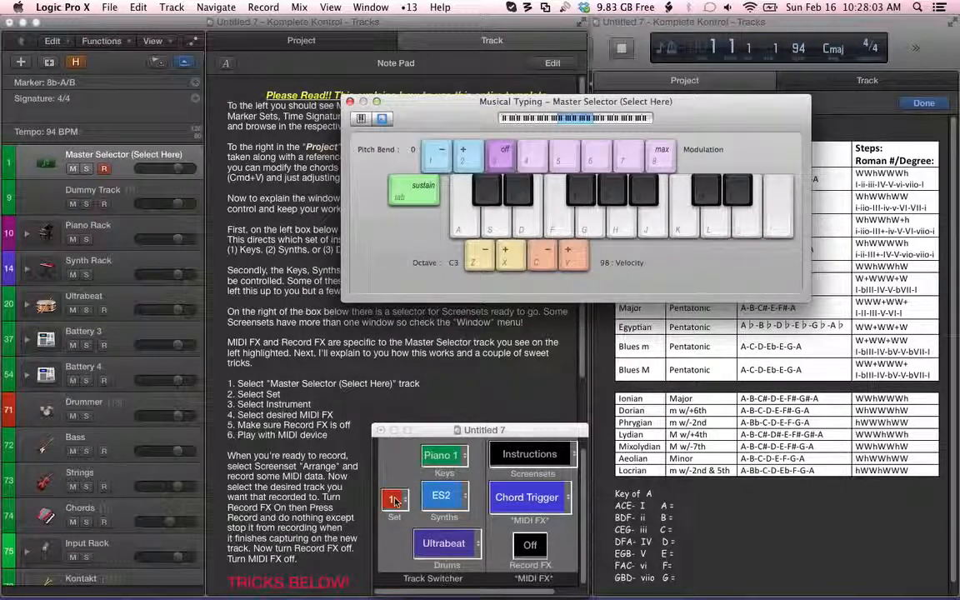
pyautogui.press('XF86AudioRaiseVolume')
pyautogui.press('XF86AudioRaiseVolume')
pyautogui.press('XF86AudioRaiseVolume')
pyautogui.press('XF86AudioRaiseVolume')
pyautogui.press('XF86AudioRaiseVolume')
pyautogui.press('XF86AudioRaiseVolume')
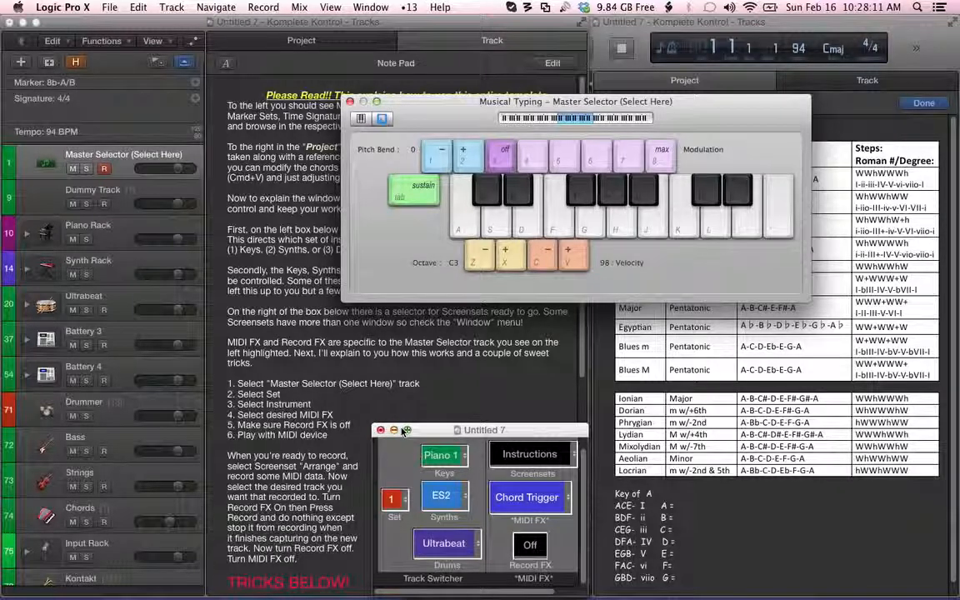
# - Play the test notes G, J, L and J on the Musical Typing keyboard through Chord Trigger
pyautogui.press('g')
pyautogui.press('j')
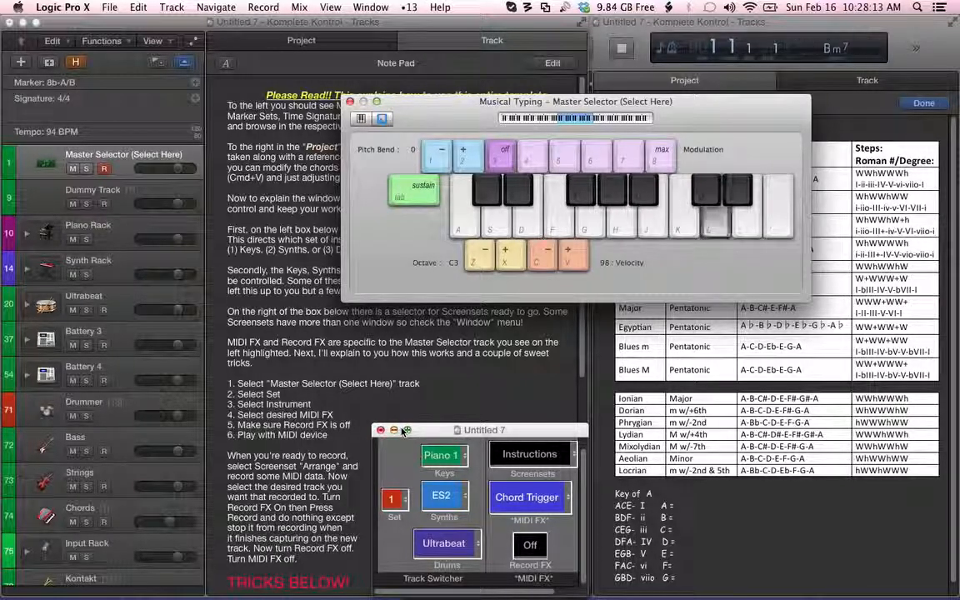
pyautogui.press('l')
pyautogui.press('j')
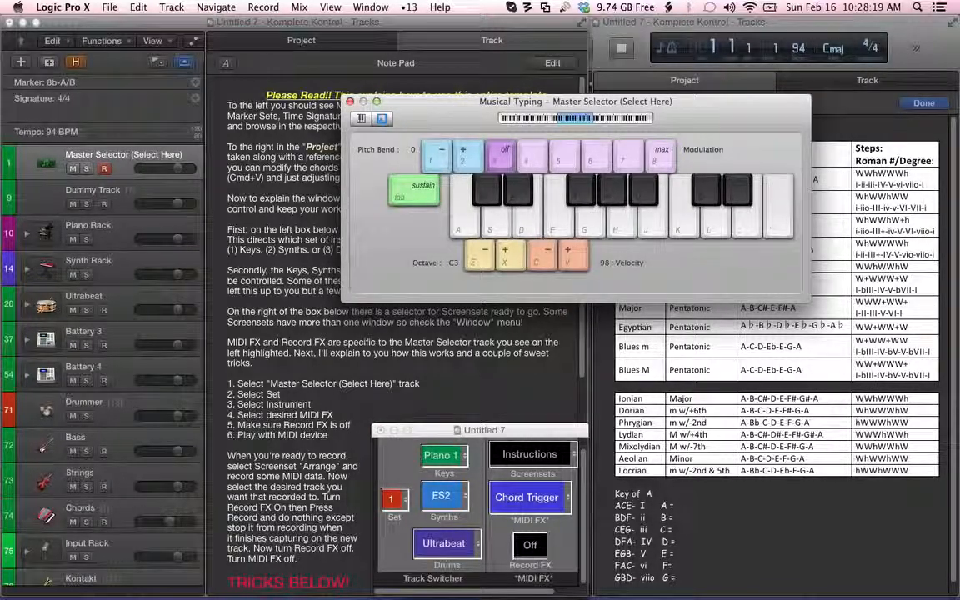
# - Switch the system sound output to Internal Speakers and raise the volume
pyautogui.press('XF86AudioRaiseVolume')
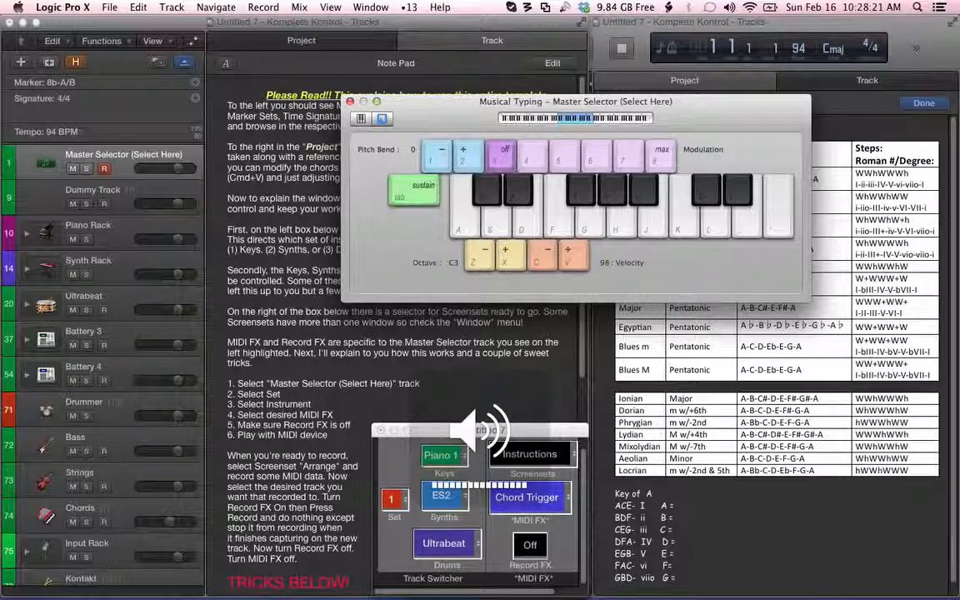
pyautogui.click(750, 8)
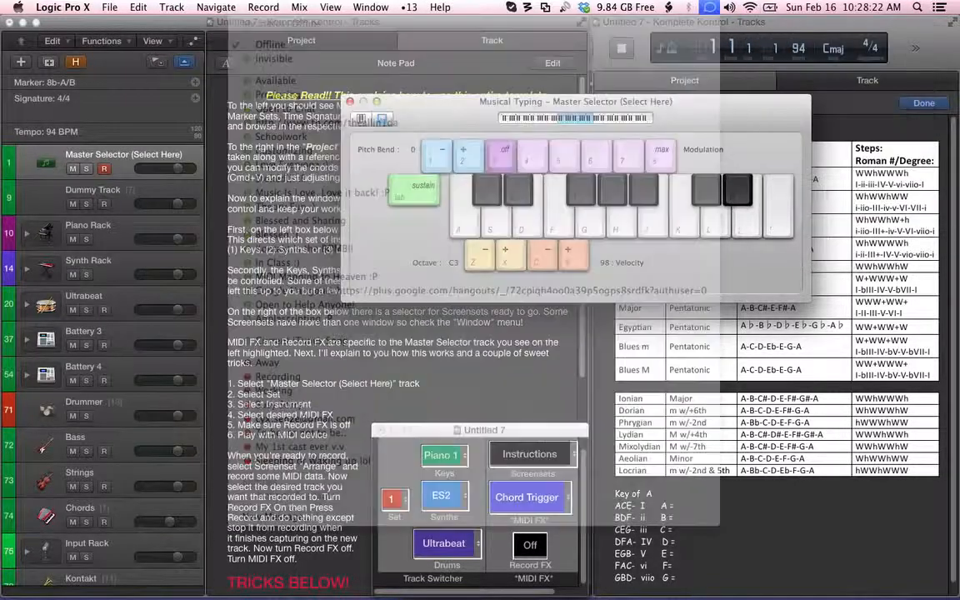
pyautogui.keyDown('alt'); pyautogui.click(729, 8); pyautogui.keyUp('alt')
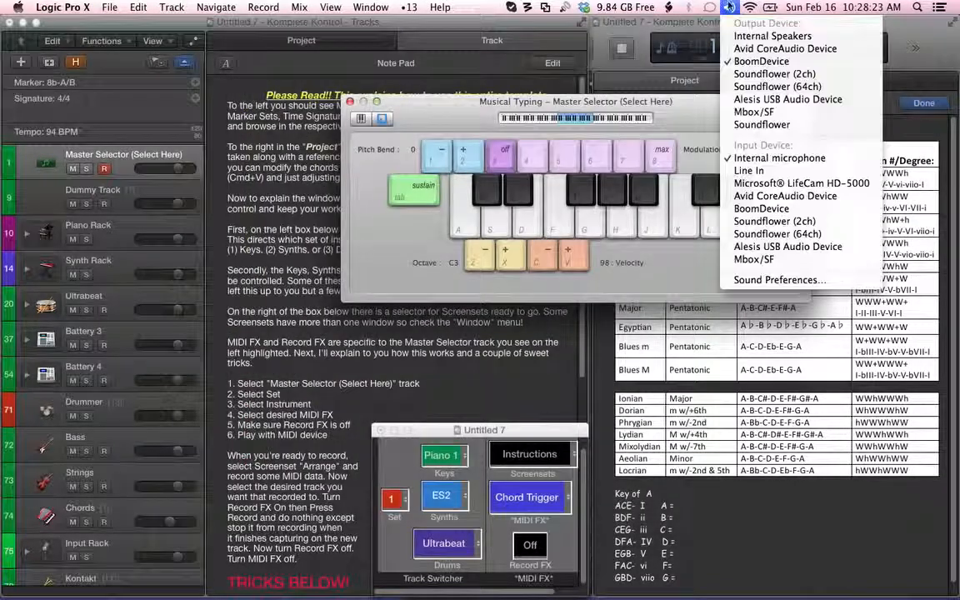
pyautogui.click(744, 37)
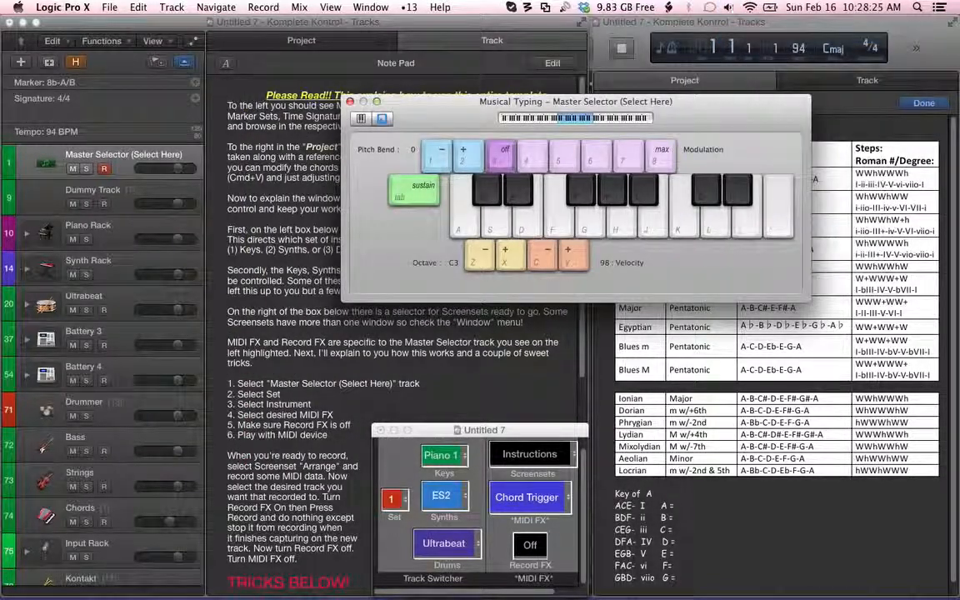
pyautogui.press('XF86AudioRaiseVolume')
pyautogui.press('XF86AudioRaiseVolume')
pyautogui.press('XF86AudioRaiseVolume')
pyautogui.press('XF86AudioRaiseVolume')
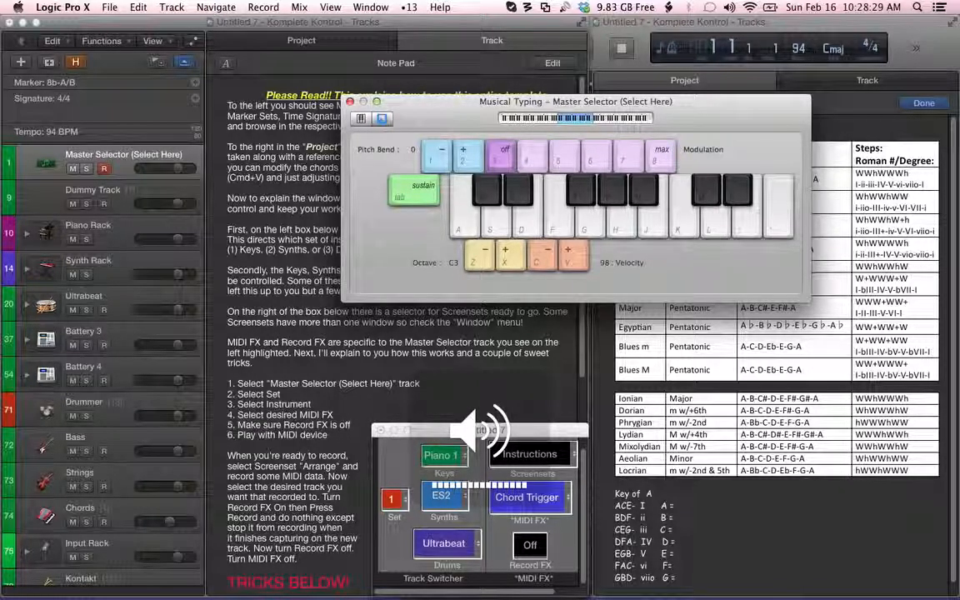
# - Play another short series of Musical Typing notes to audition Chord Trigger through the internal speakers
pyautogui.press('j')
pyautogui.press('u')
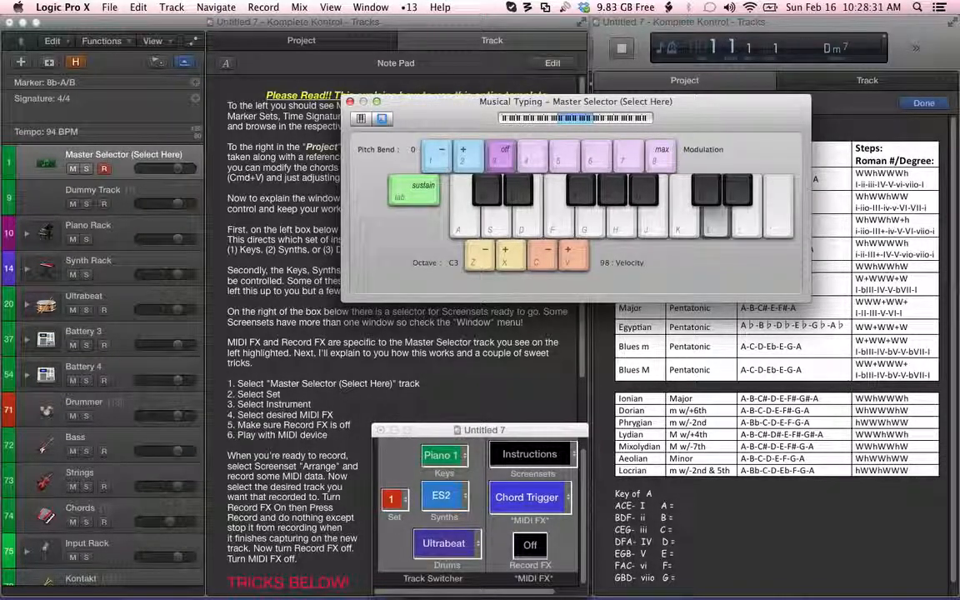
pyautogui.press('y')
pyautogui.press('t')
pyautogui.press('y')
pyautogui.press('o')
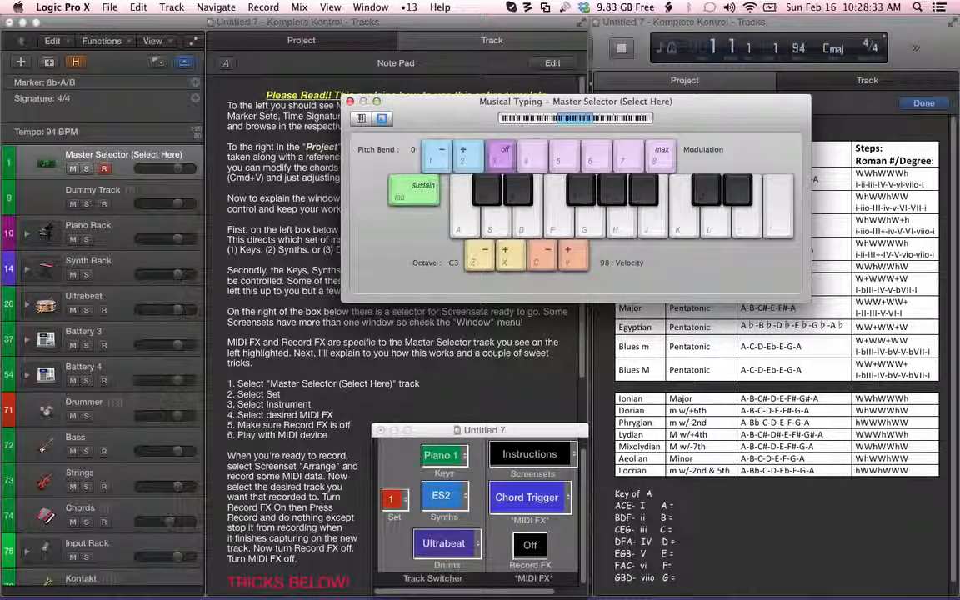
# - Set the Track Switcher's MIDI FX to Arpeggiator and audition it with a run of notes on the Musical Typing keyboard
pyautogui.click(552, 494)
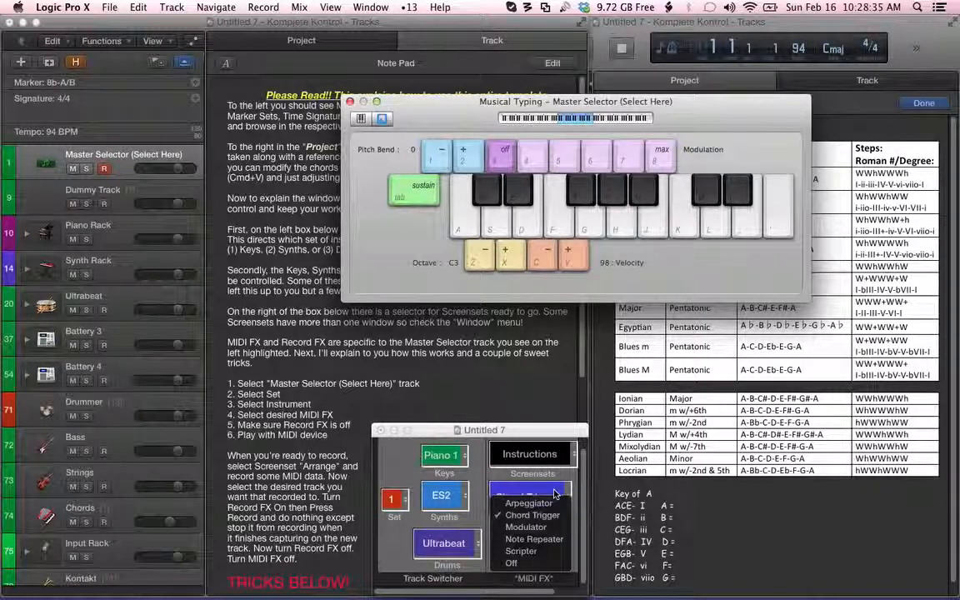
pyautogui.click(551, 503)
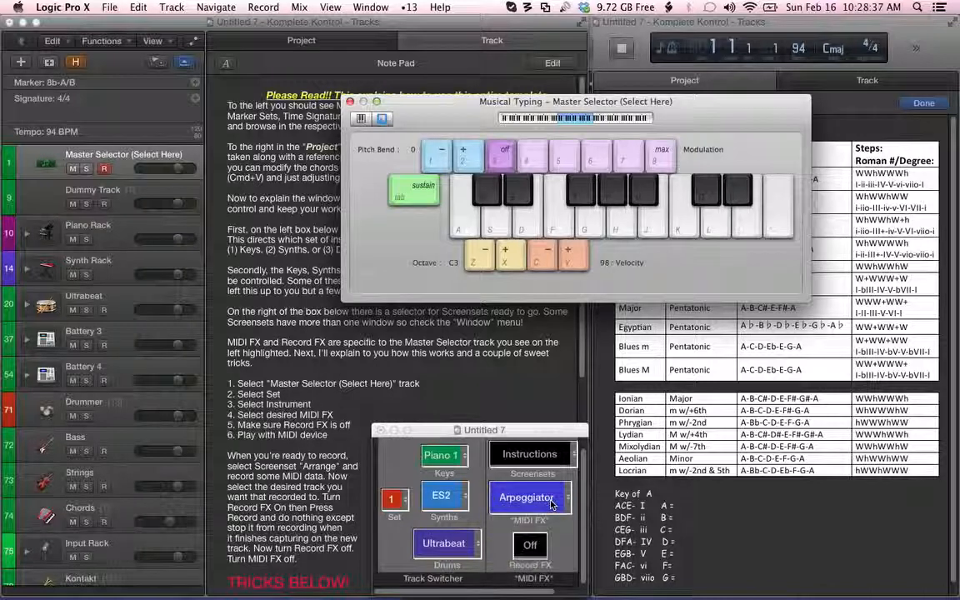
pyautogui.press('g')
pyautogui.press('j')
pyautogui.press('l')
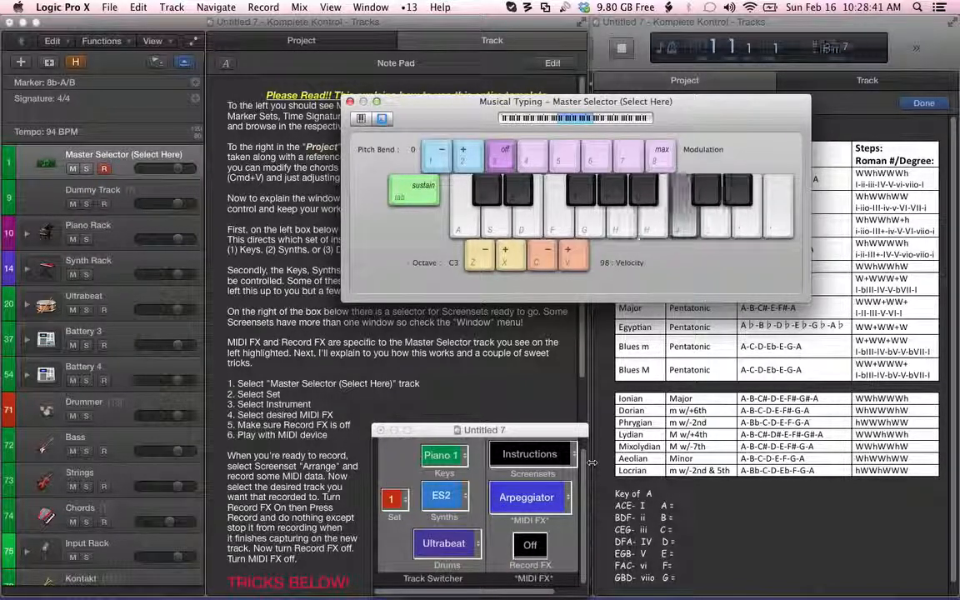
pyautogui.press('k')
pyautogui.press('l')
pyautogui.press("'")
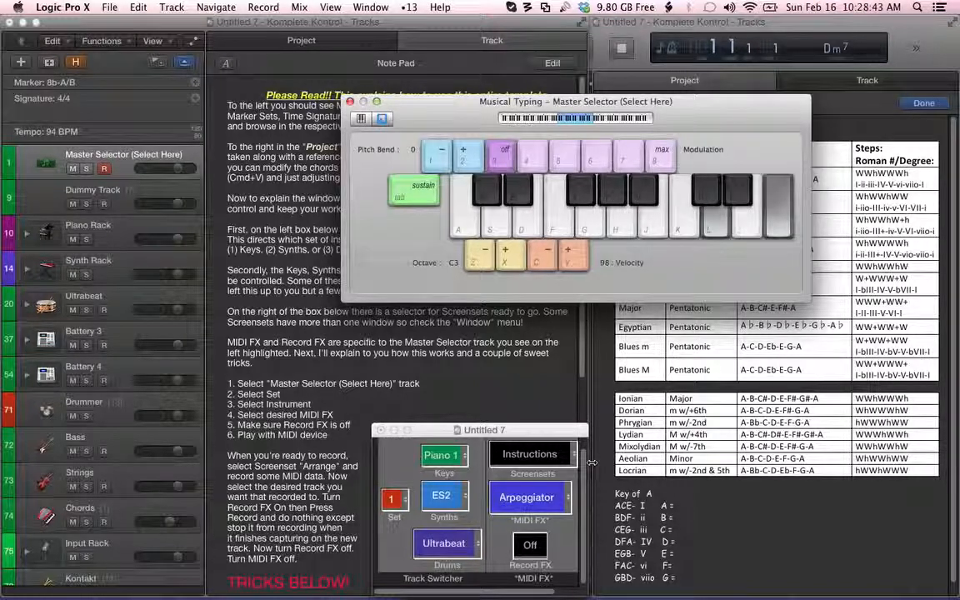
pyautogui.press('k')
pyautogui.press('p')
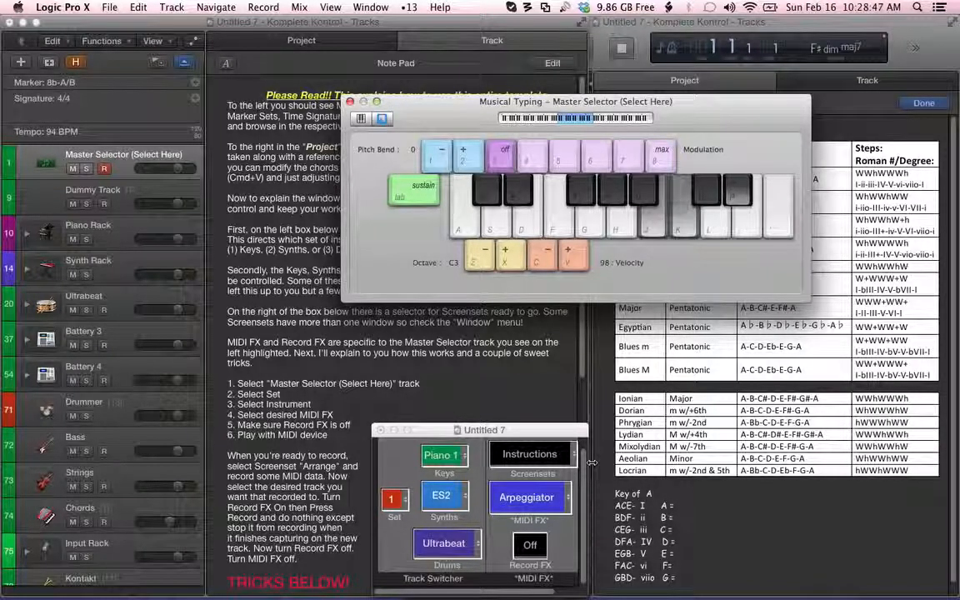
pyautogui.press('j')
pyautogui.press('l')
pyautogui.press('h')
pyautogui.press('j')
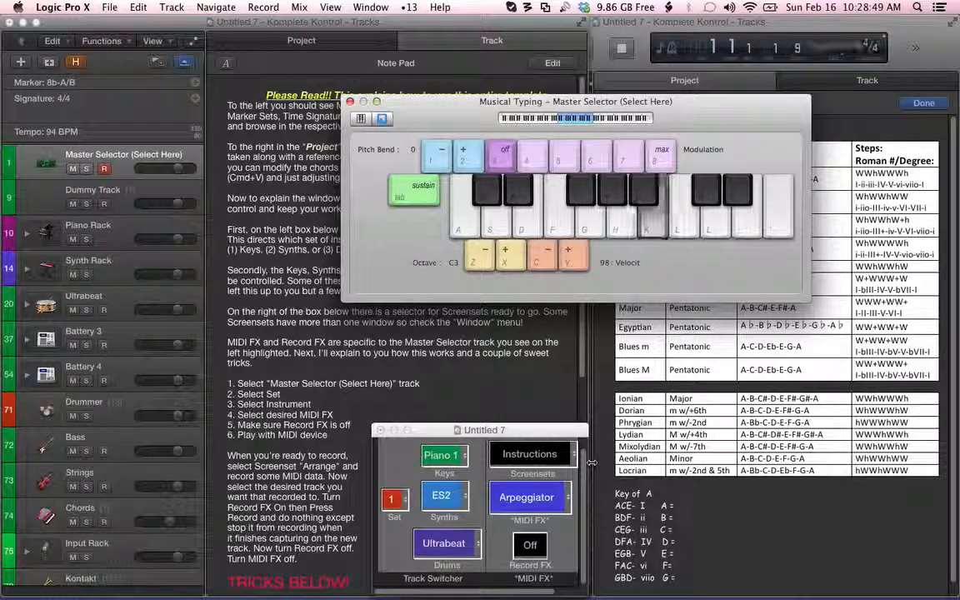
pyautogui.press('t')
pyautogui.press('y')
pyautogui.press('u')
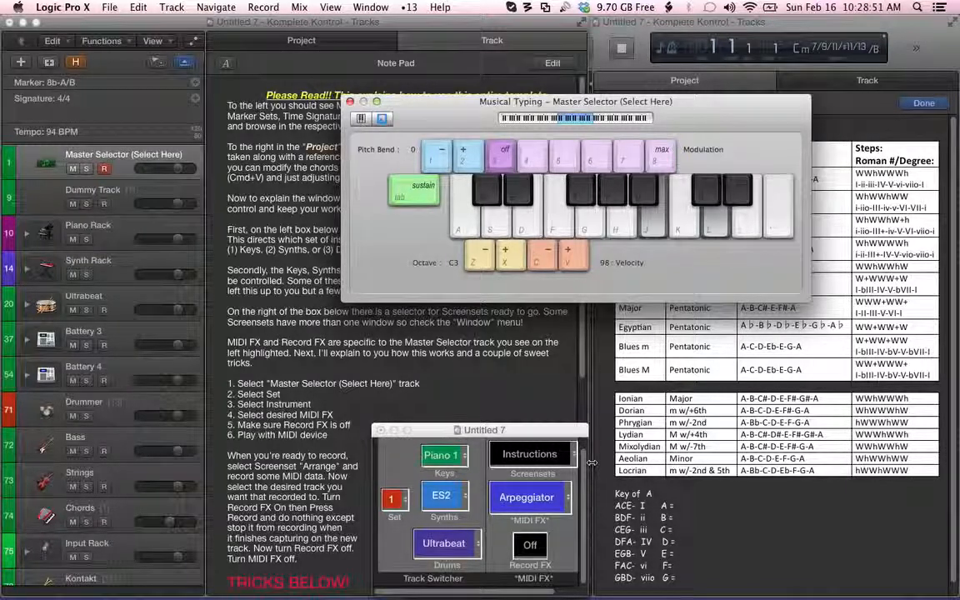
pyautogui.press('j')
pyautogui.press('l')
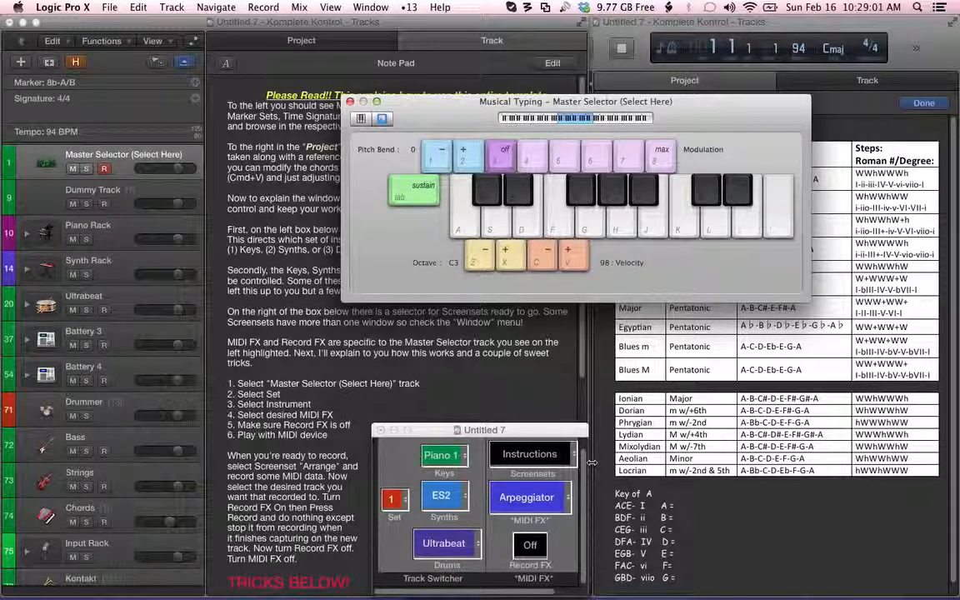
# - Close the Musical Typing keyboard and switch the Track Switcher's screenset to Arrange
pyautogui.press('super+k')
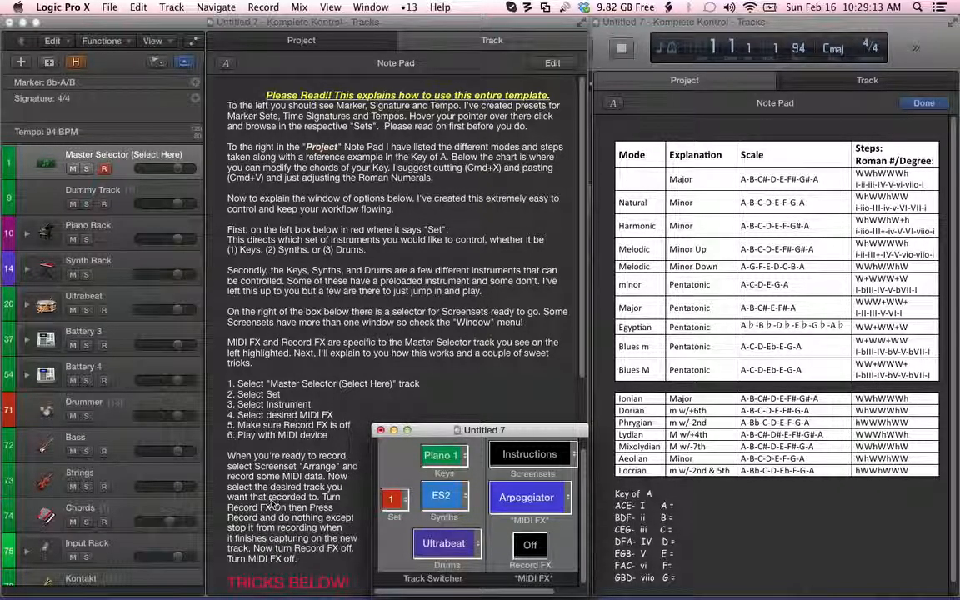
pyautogui.click(559, 454)
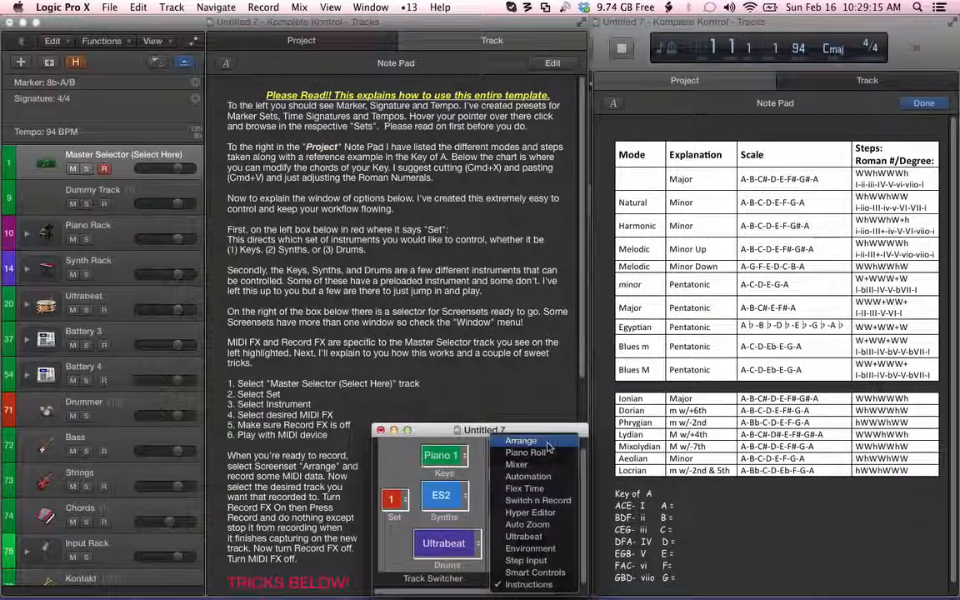
pyautogui.click(548, 447)
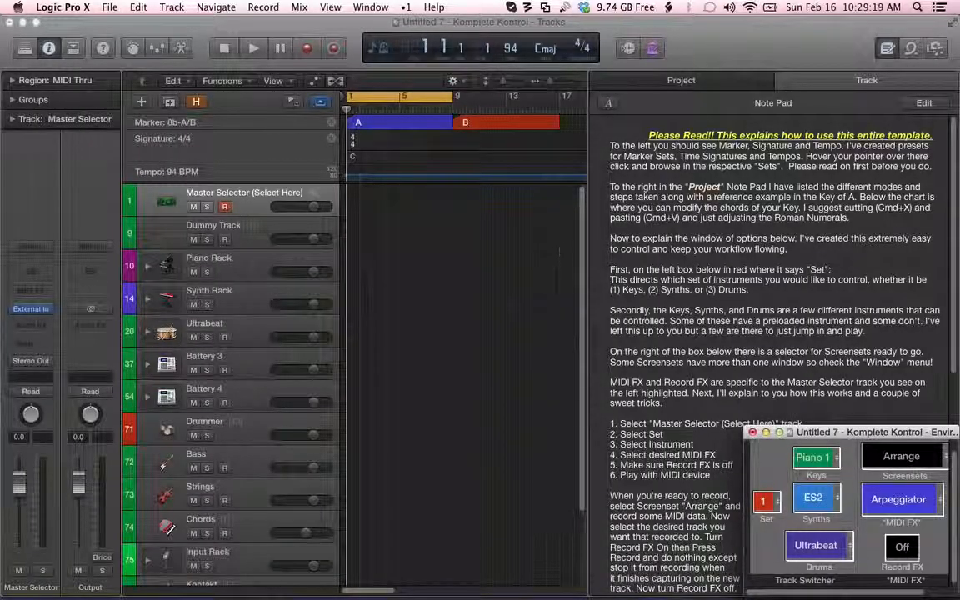
# - Switch the screenset to Instructions and back to Arrange
pyautogui.click(901, 456)
pyautogui.click(890, 585)
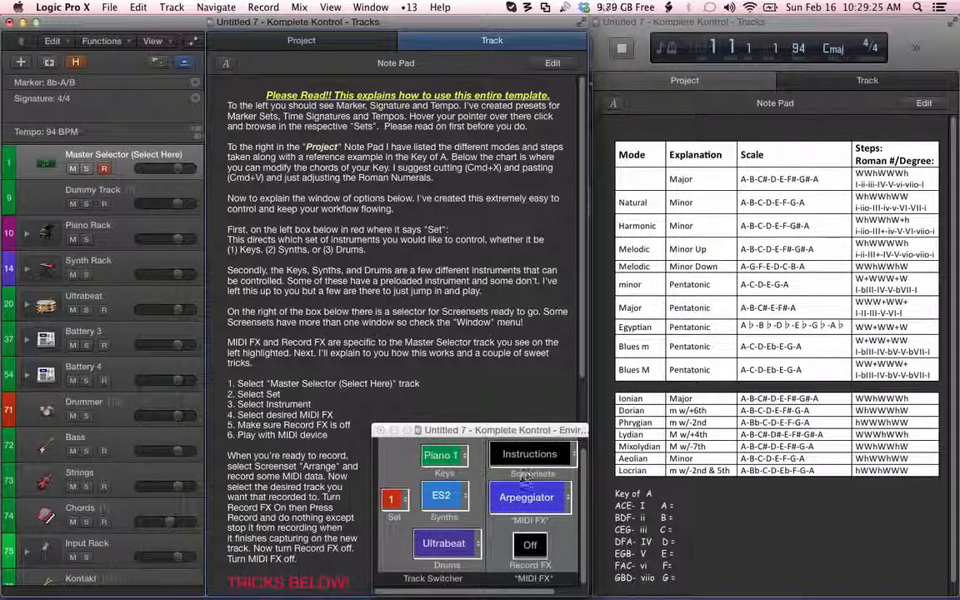
pyautogui.click(529, 454)
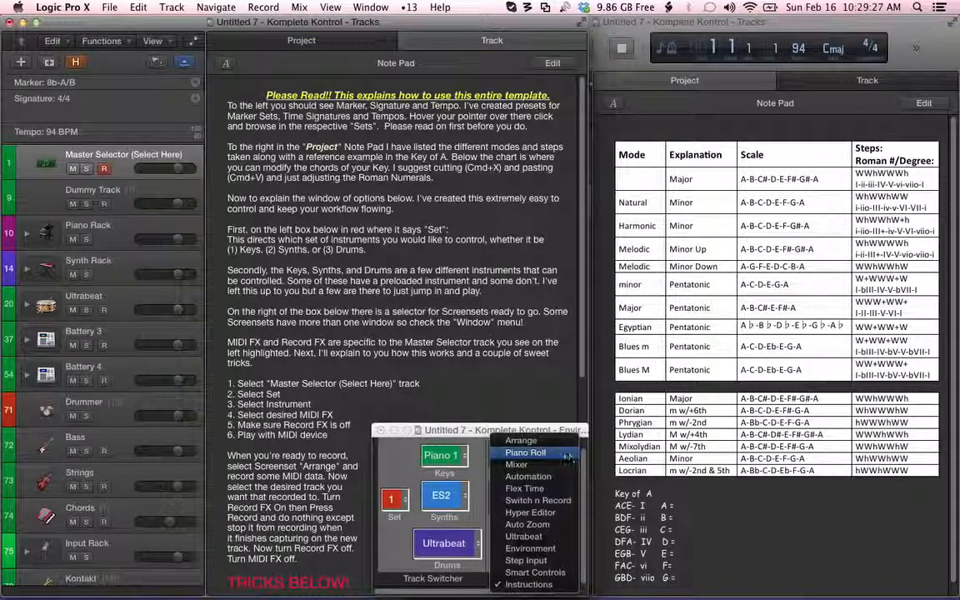
pyautogui.click(532, 441)
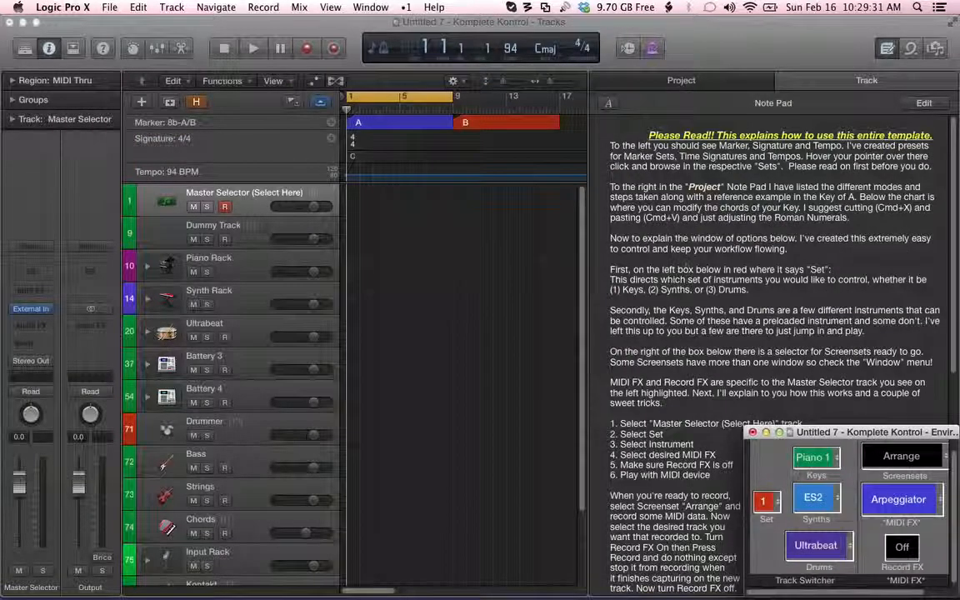
# - Read the Track notes in the Note Pad through the recording instructions and the "TRICKS BELOW!" section
pyautogui.scroll(-5, 760, 269)
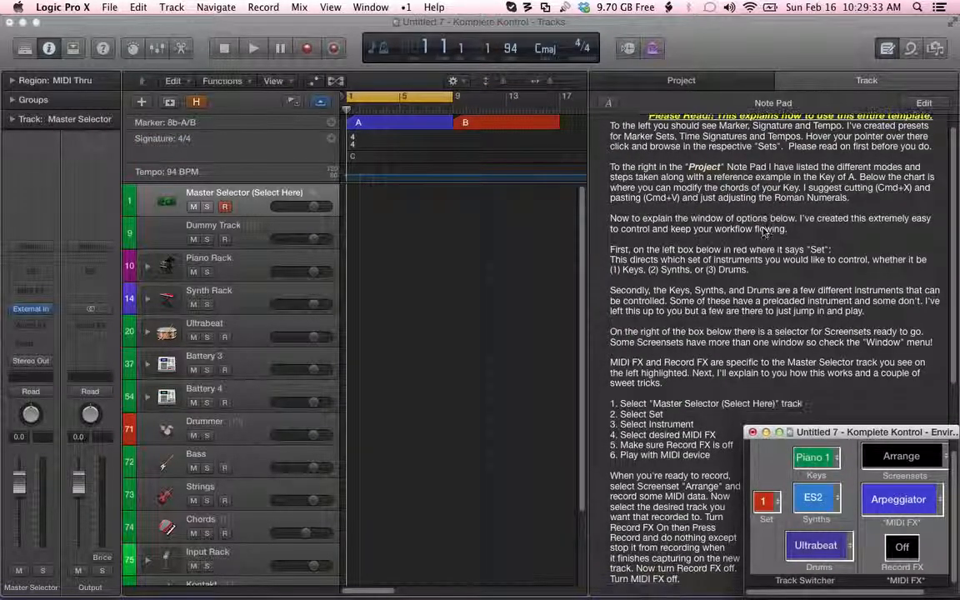
pyautogui.scroll(-5, 750, 261)
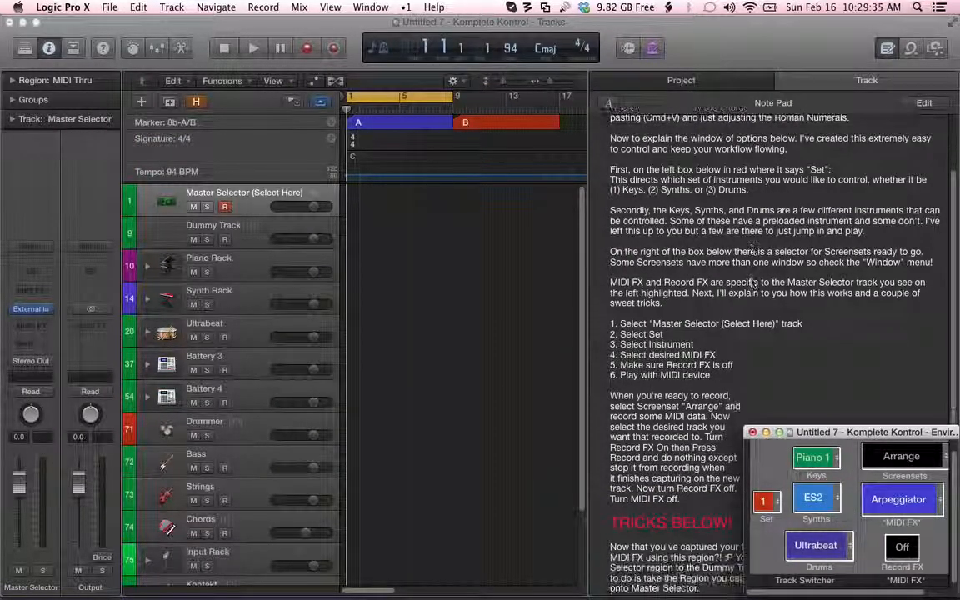
pyautogui.scroll(-15, 714, 330)
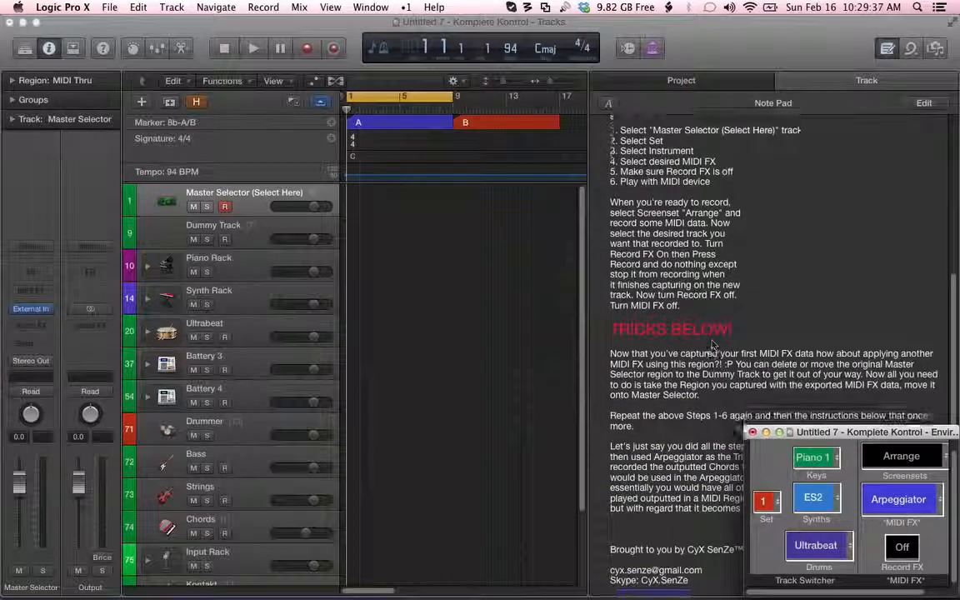
# - Show the Musical Typing keyboard and set the Track Switcher's MIDI FX to Chord Trigger
pyautogui.scroll(-3, 713, 339)
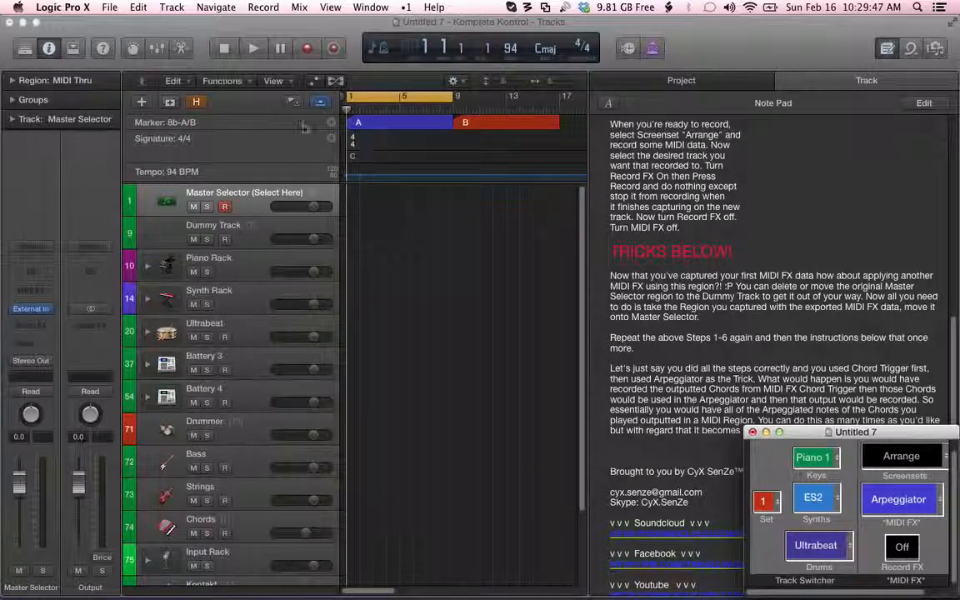
pyautogui.press('super+k')
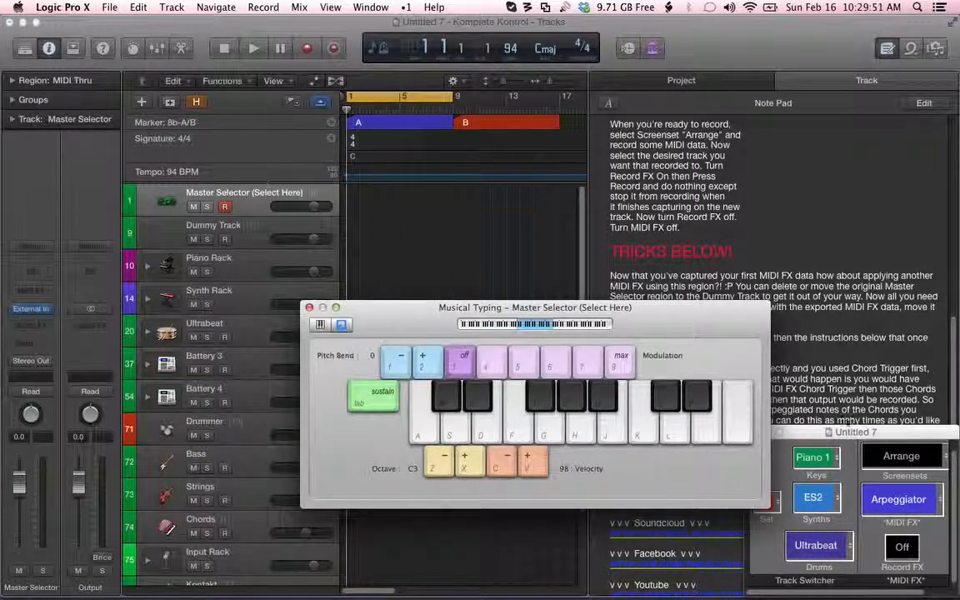
pyautogui.click(885, 498)
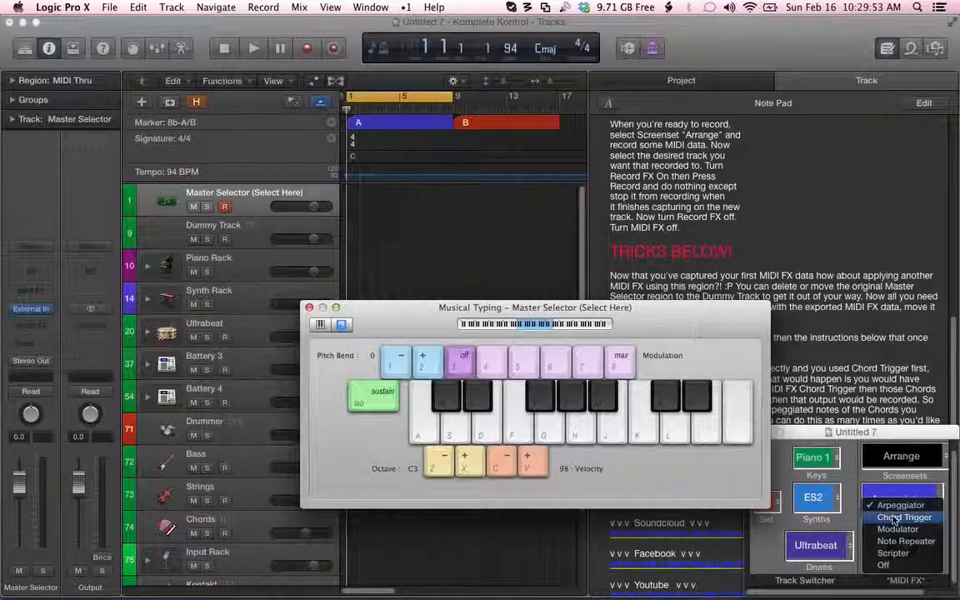
pyautogui.click(899, 516)
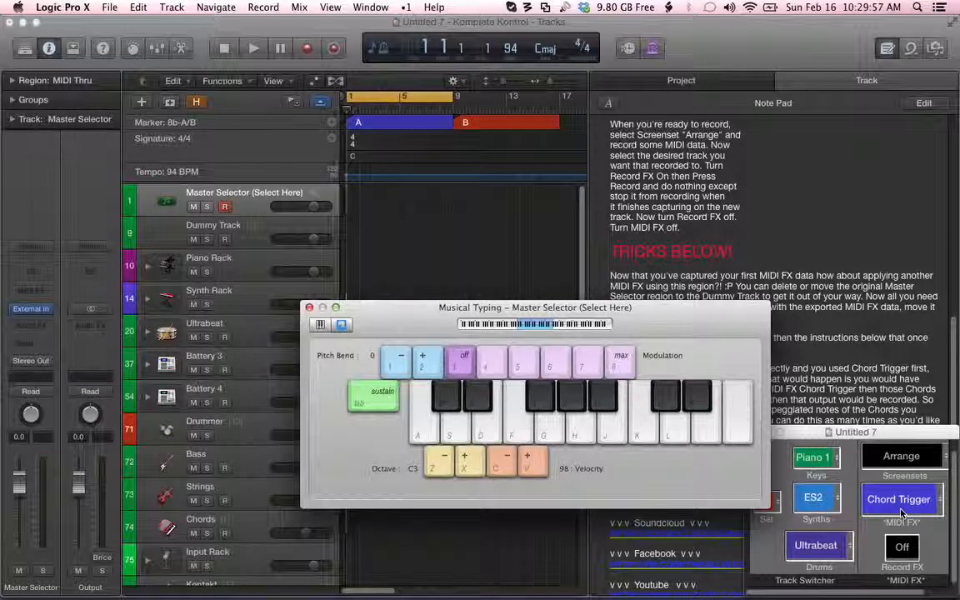
# - Record an eight-bar run of single notes on the Master Selector track with the Musical Typing keyboard
pyautogui.press('r')
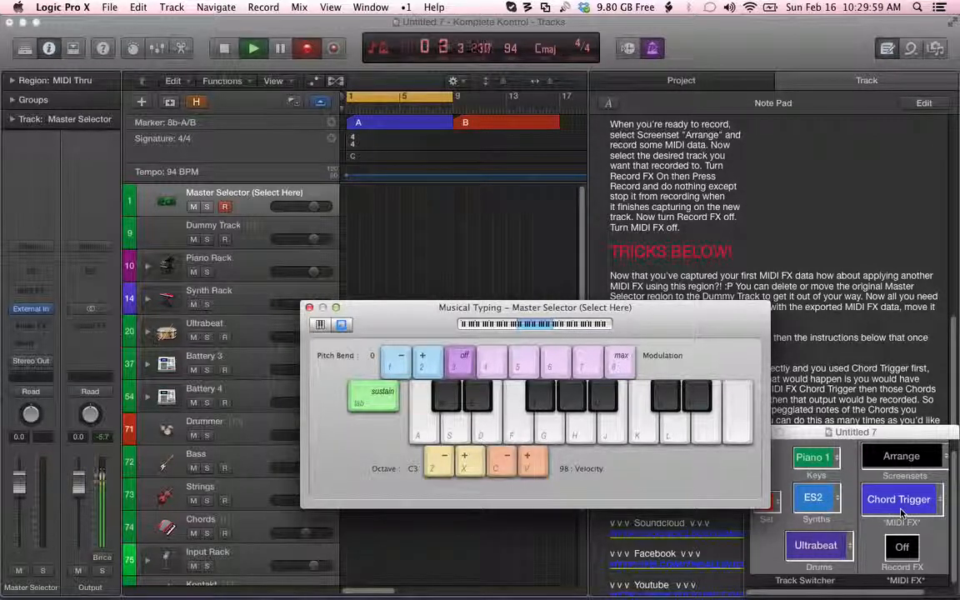
pyautogui.press('l')
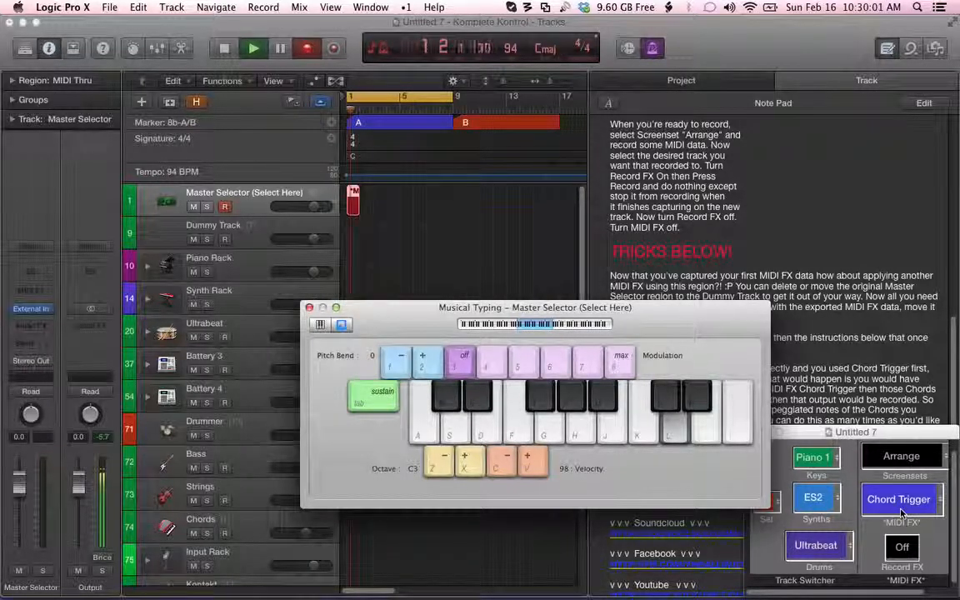
pyautogui.press('k')
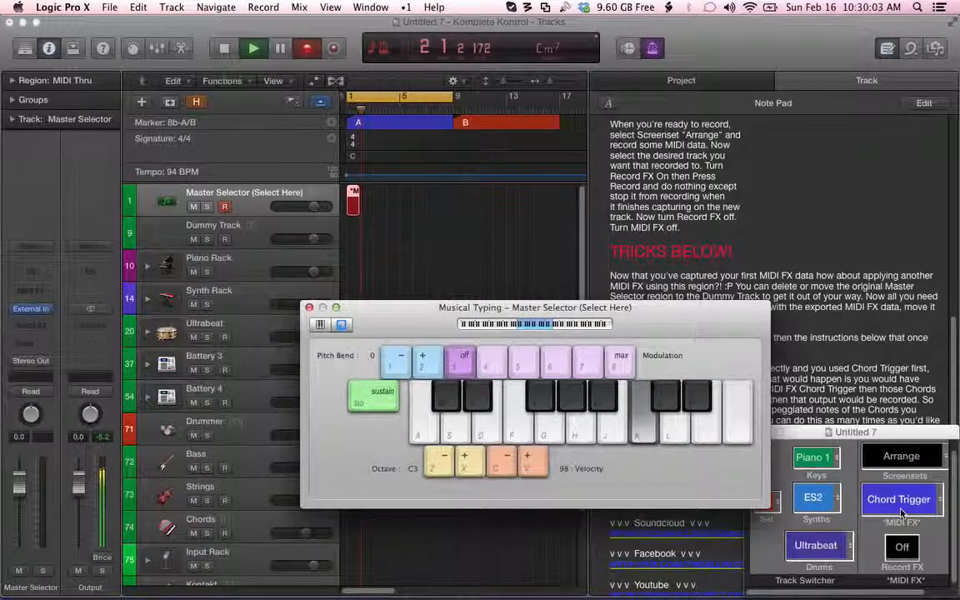
pyautogui.press('j')
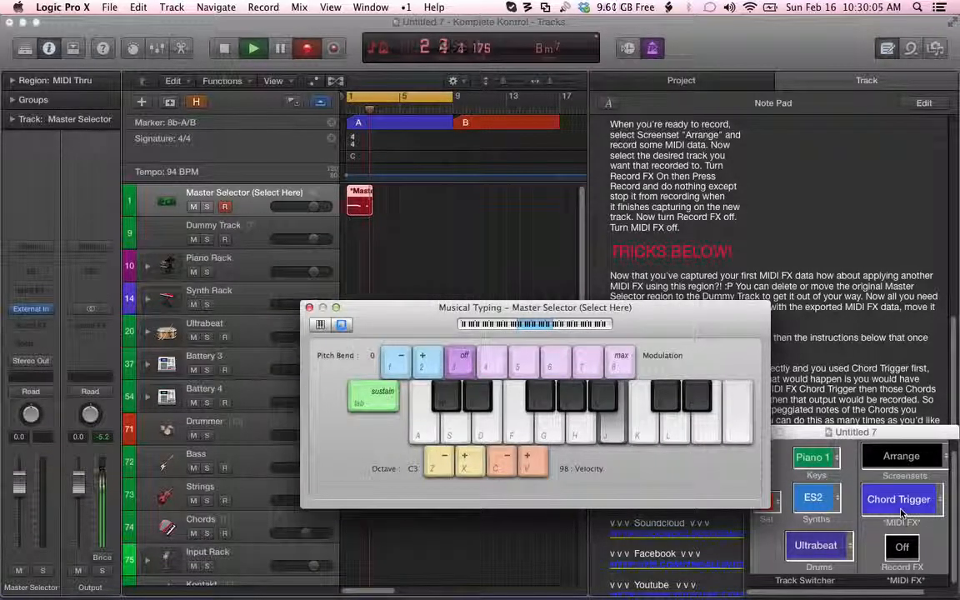
pyautogui.press('l')
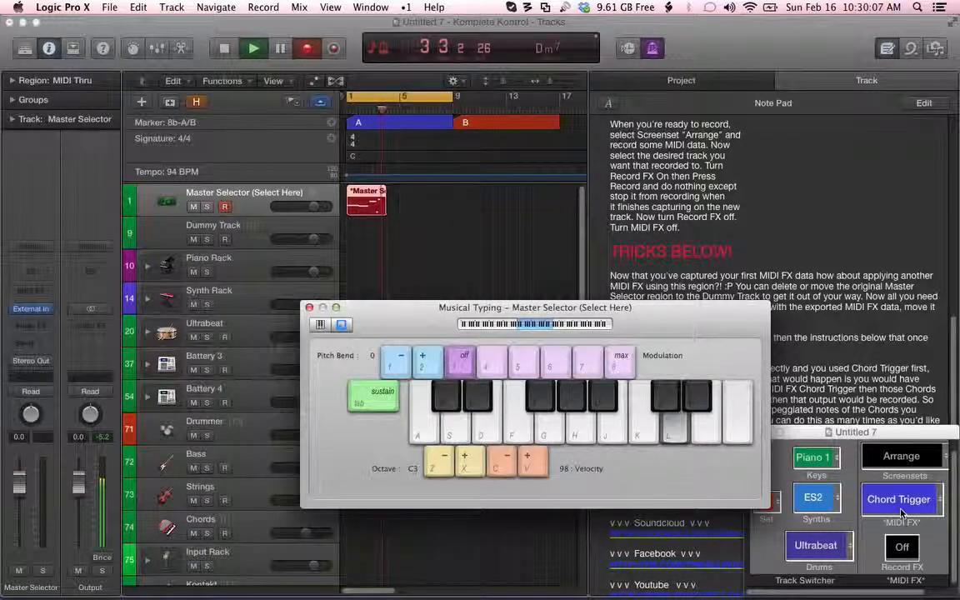
pyautogui.press('k')
pyautogui.press('j')
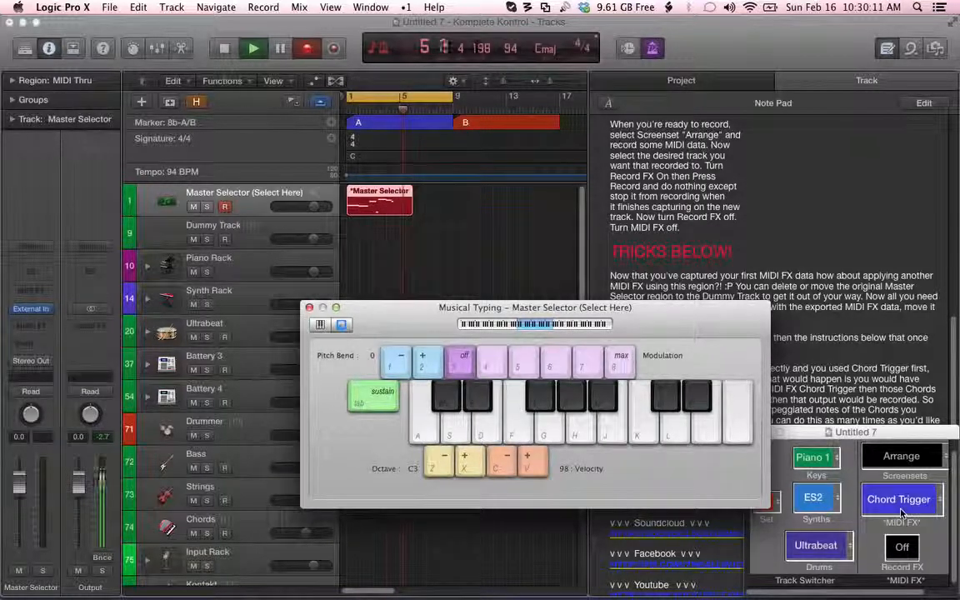
pyautogui.press('d')
pyautogui.press('d')
pyautogui.press('s')
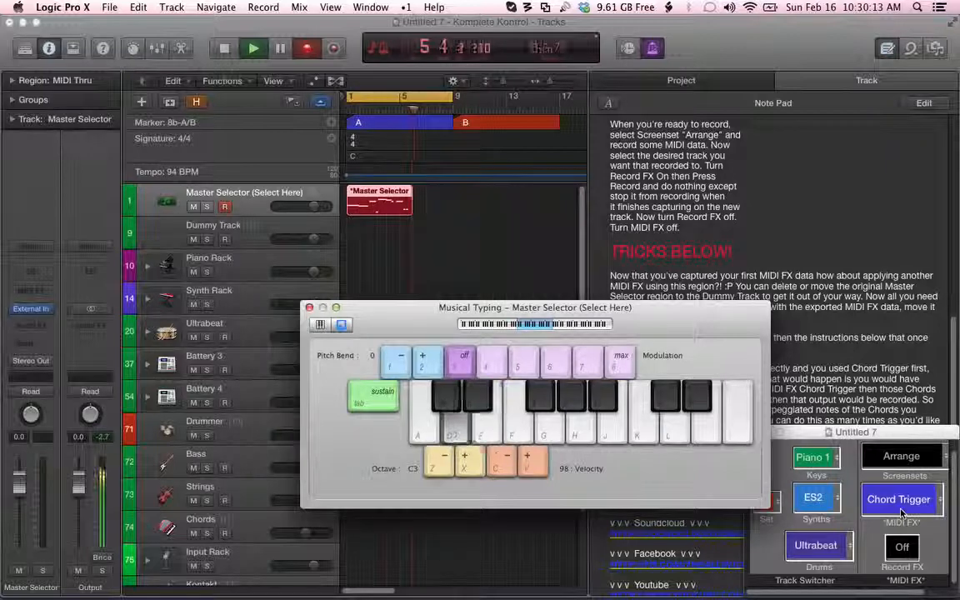
pyautogui.press('f')
pyautogui.press('d')
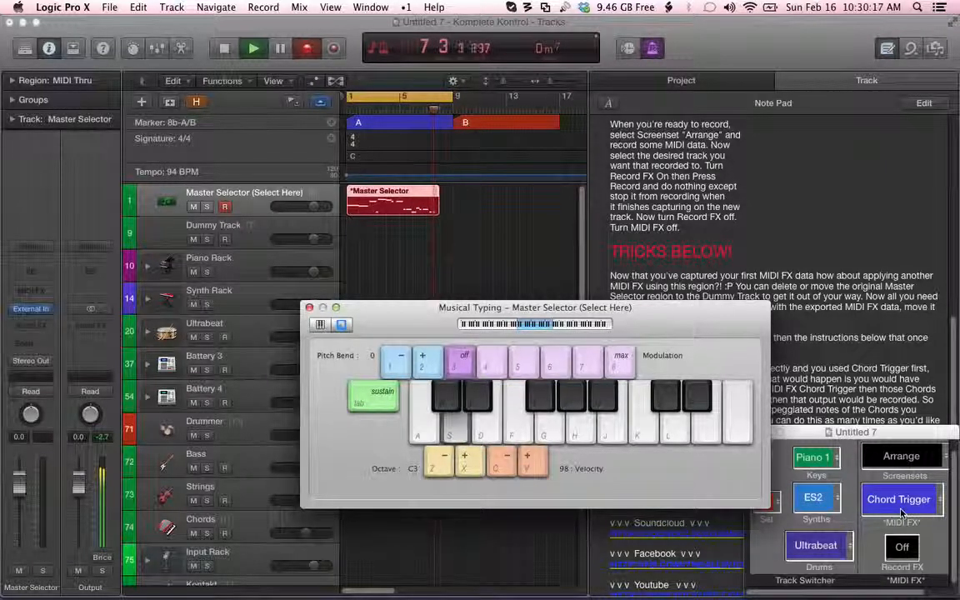
pyautogui.press('d')
pyautogui.press('f')
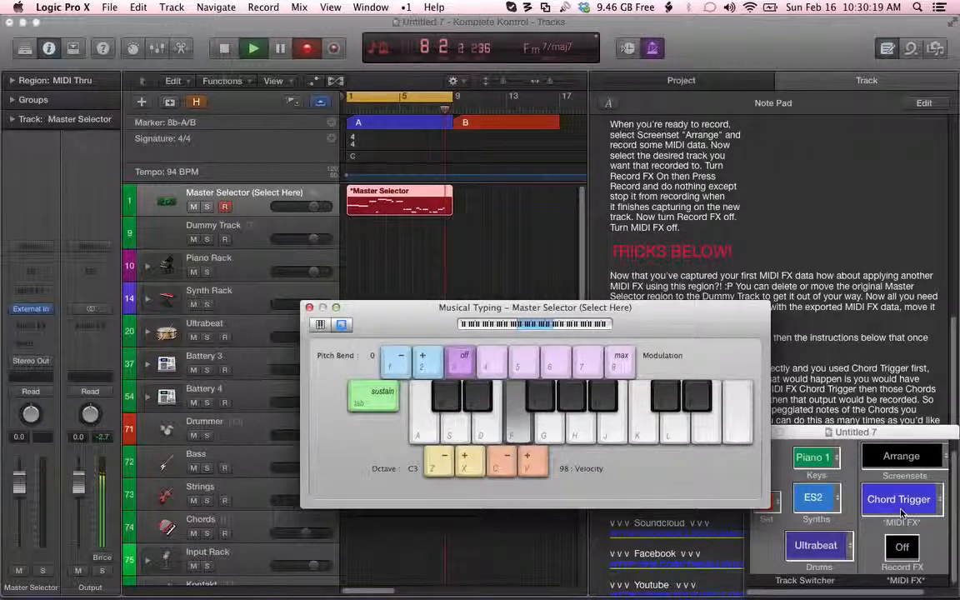
pyautogui.press('k')
pyautogui.press('j')
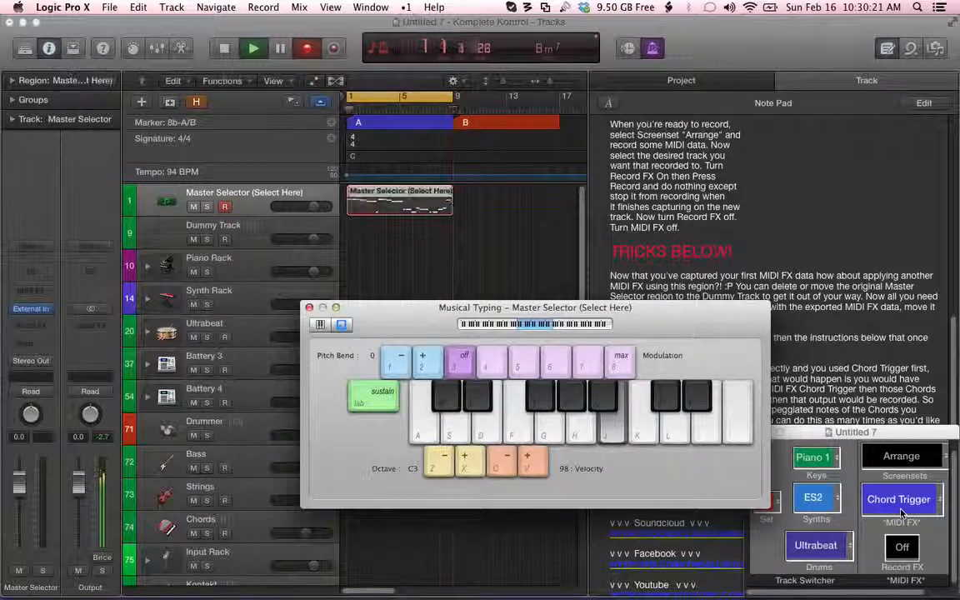
pyautogui.press('space')
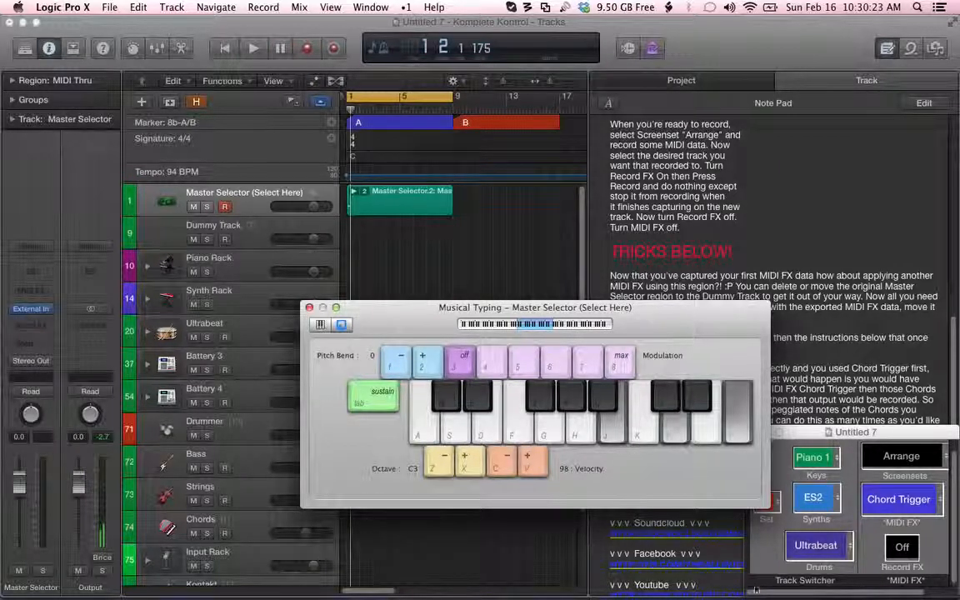
# - Expand the Master Selector take folder, choose the first take and flatten the folder to a single region
pyautogui.click(354, 191)
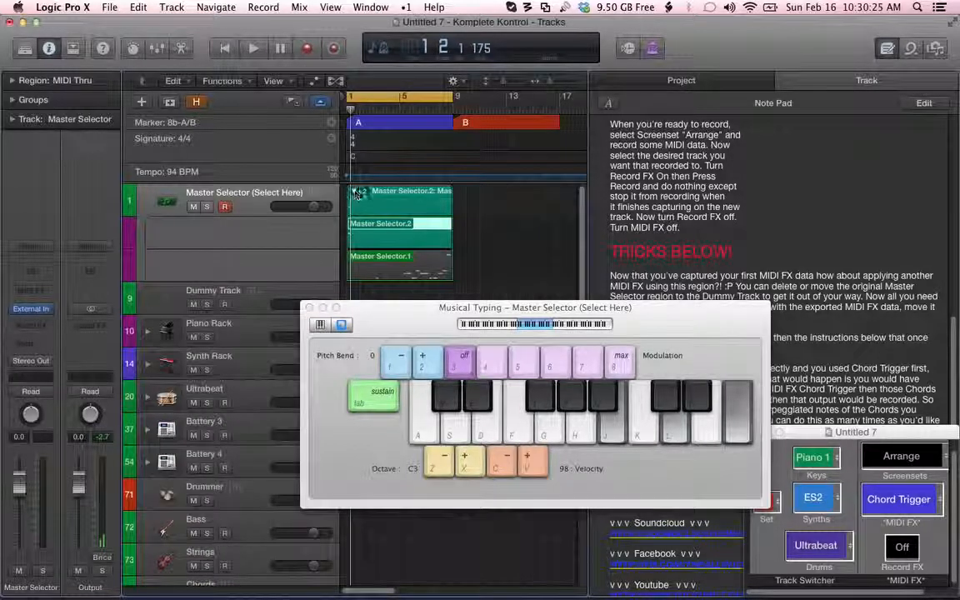
pyautogui.click(364, 192)
pyautogui.click(363, 193)
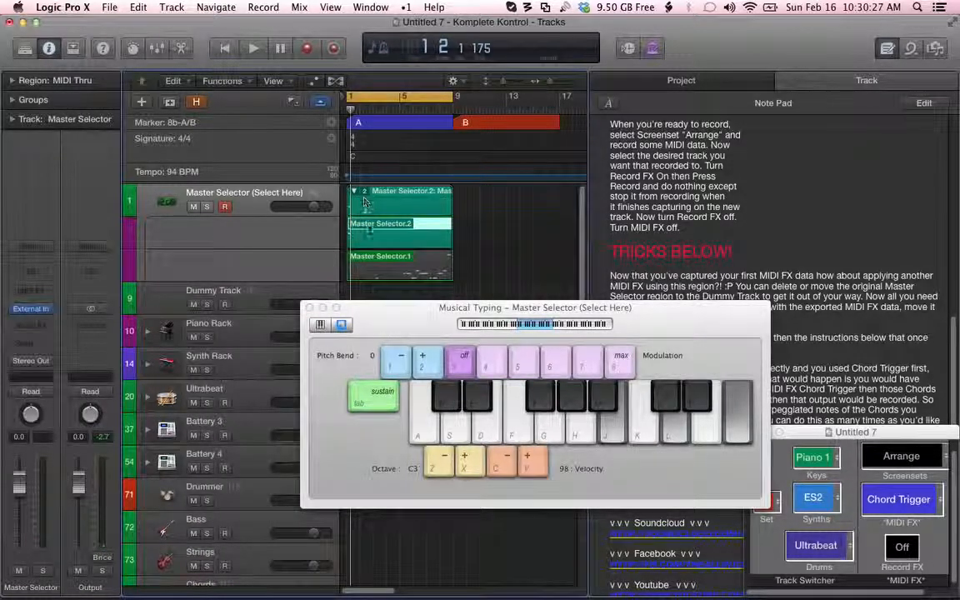
pyautogui.click(388, 264)
pyautogui.click(363, 195)
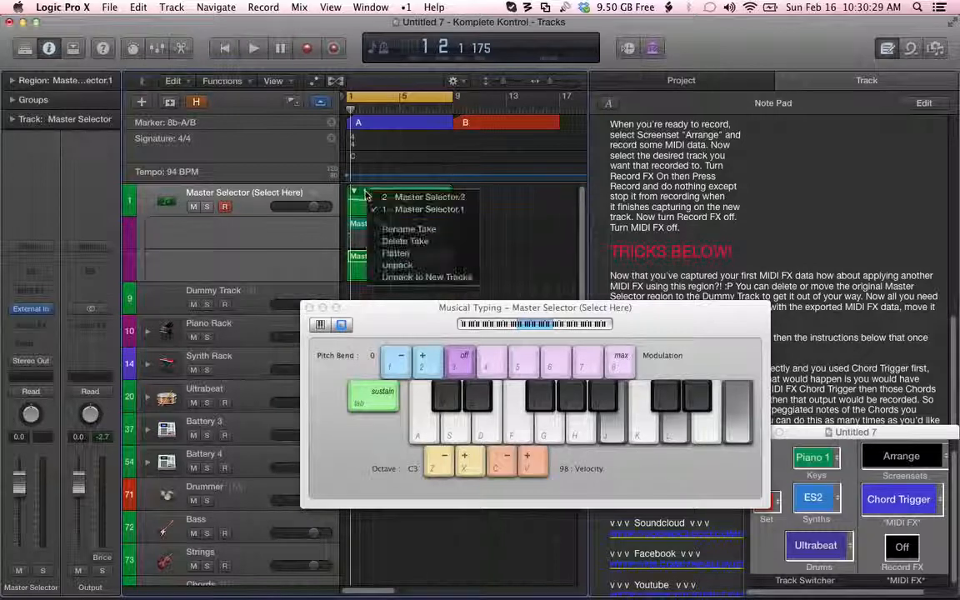
pyautogui.click(407, 253)
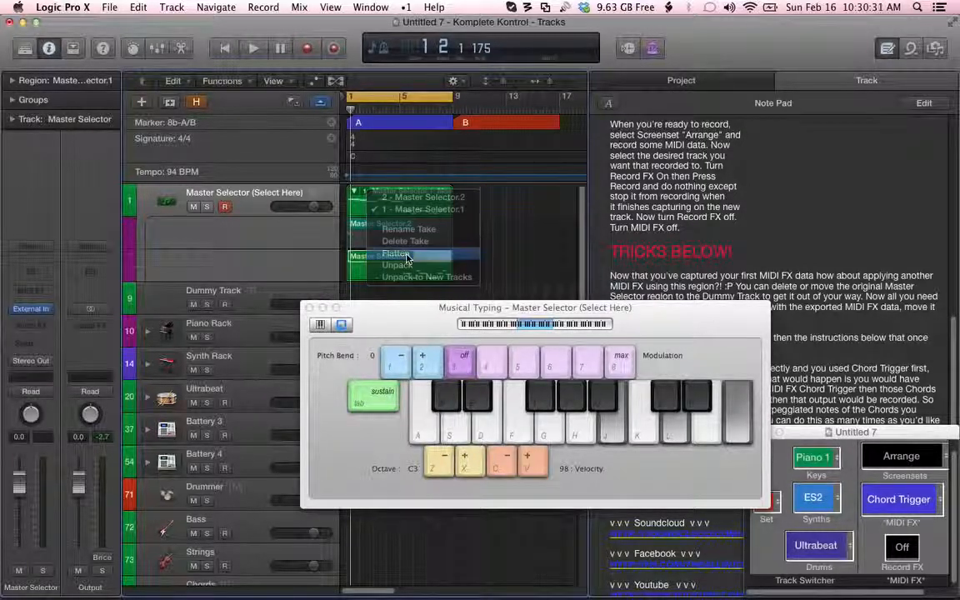
pyautogui.click(383, 191)
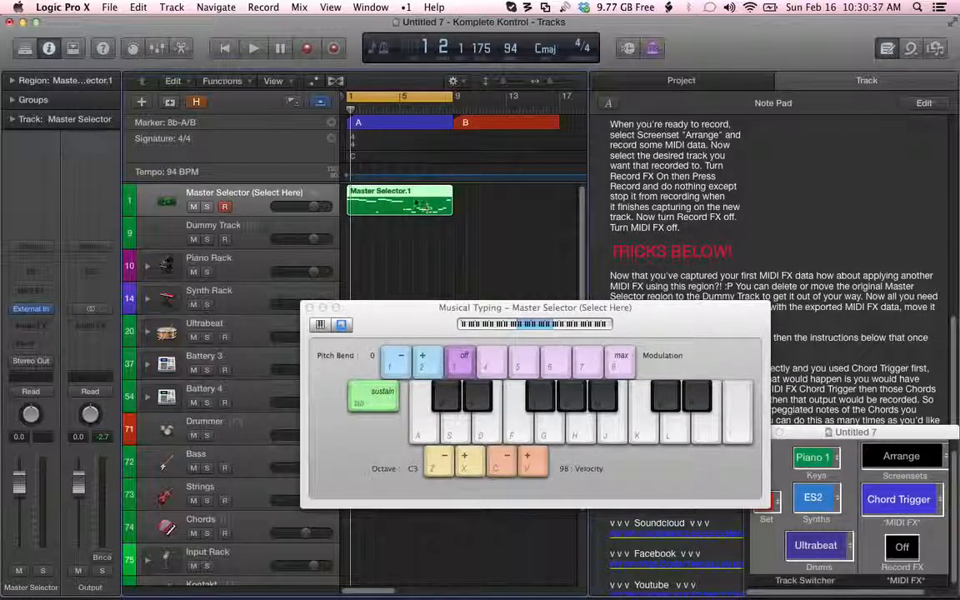
# - Play back the flattened Master Selector region and close the Musical Typing keyboard
pyautogui.press('space')
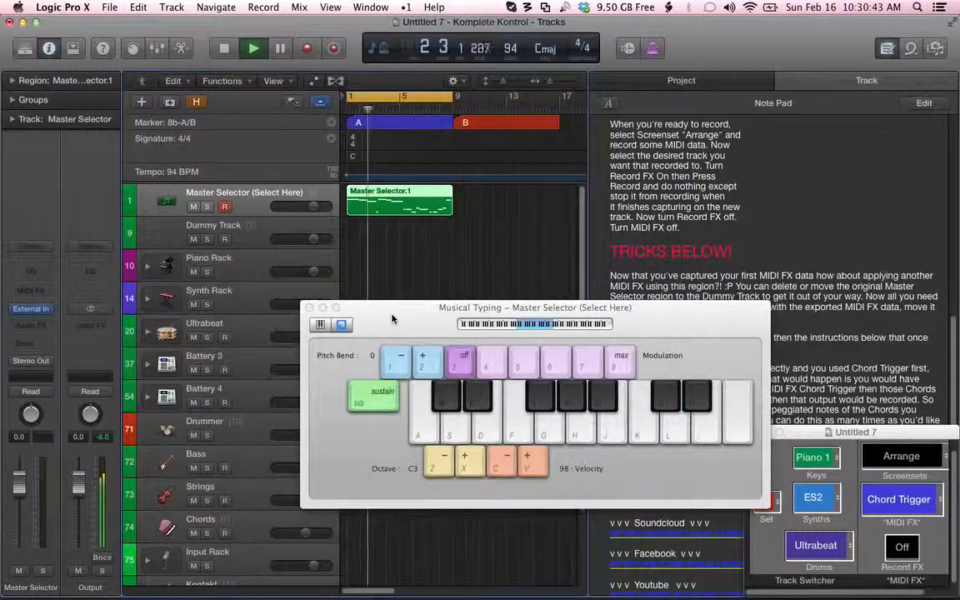
pyautogui.moveTo(392, 318); pyautogui.dragTo(675, 113)
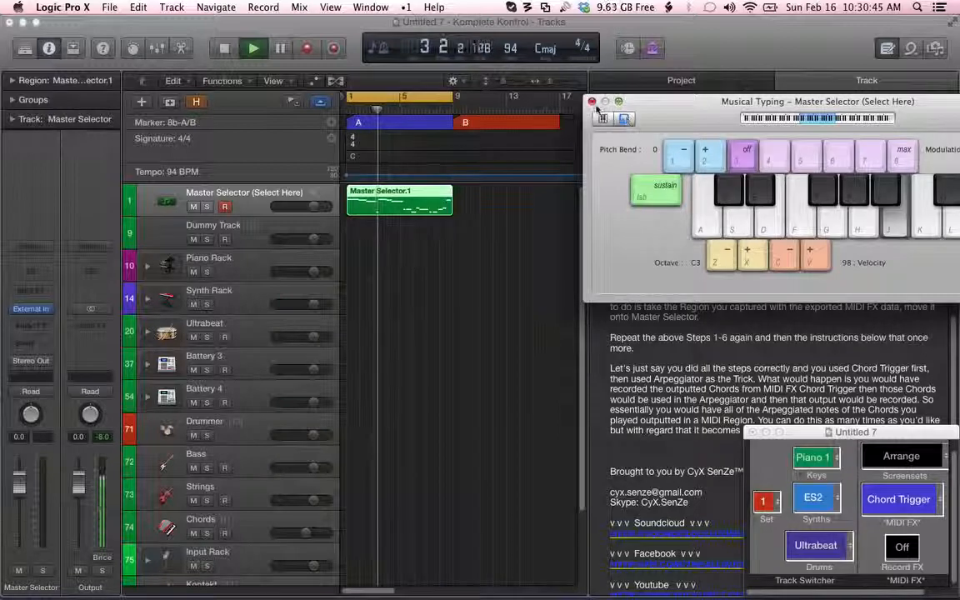
pyautogui.click(592, 101)
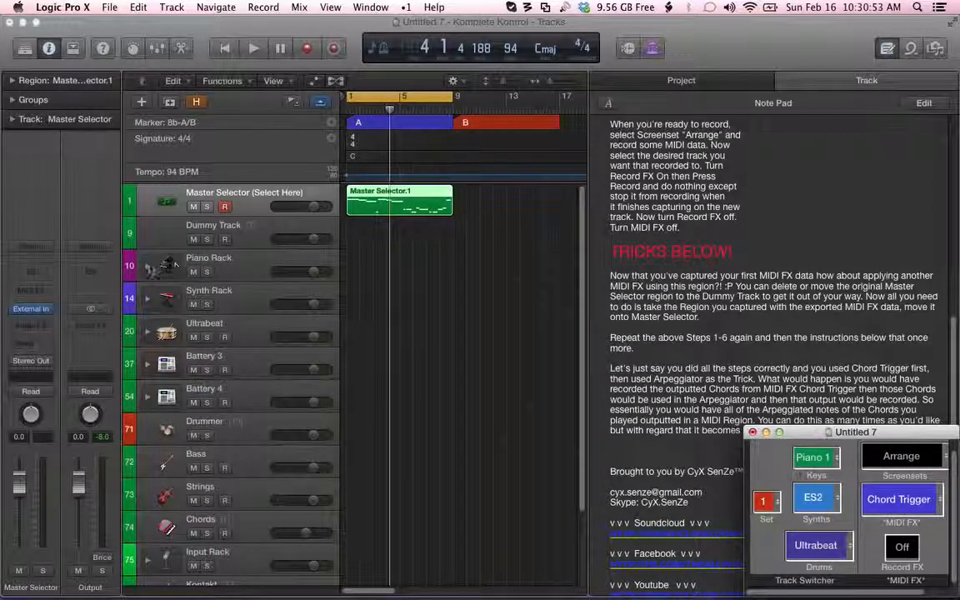
# - Expand the Piano Rack and select its Piano track as the recording target
pyautogui.click(148, 265)
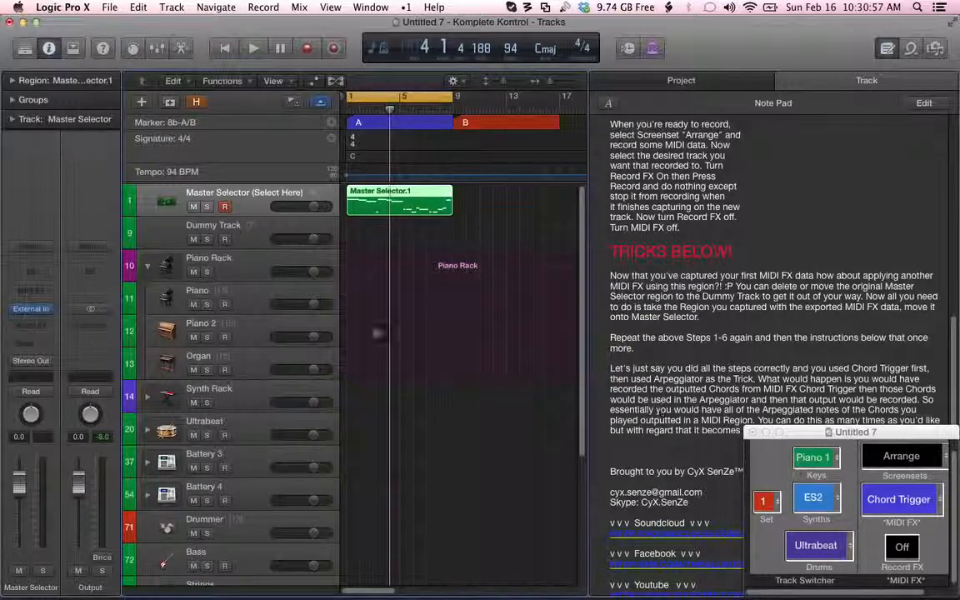
pyautogui.click(250, 298)
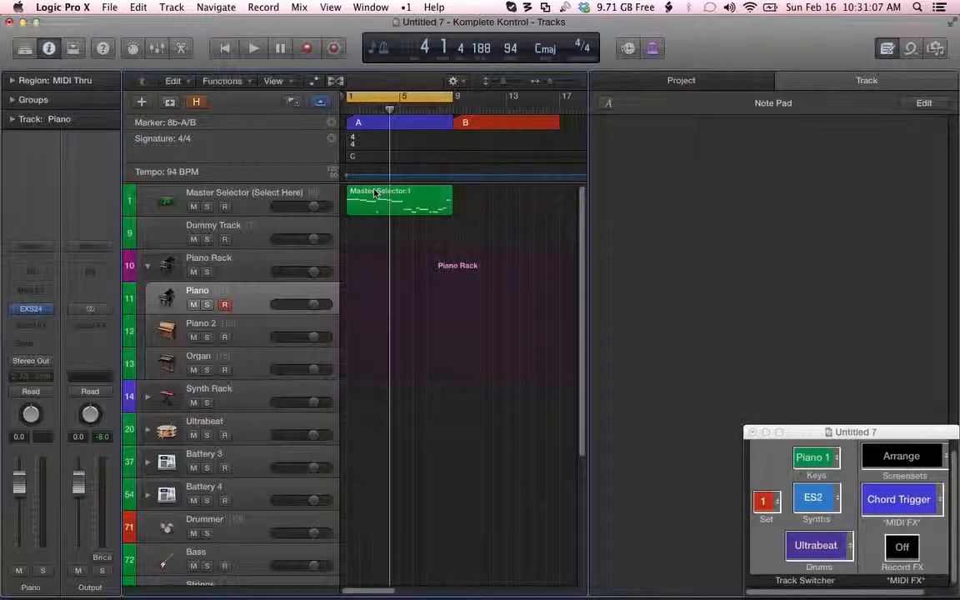
pyautogui.press('r')
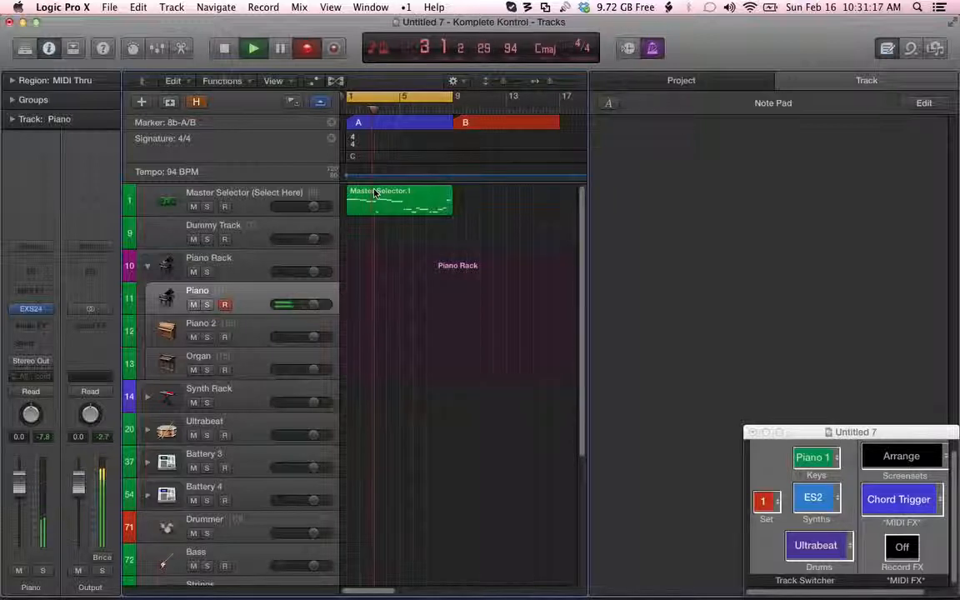
pyautogui.press('space')
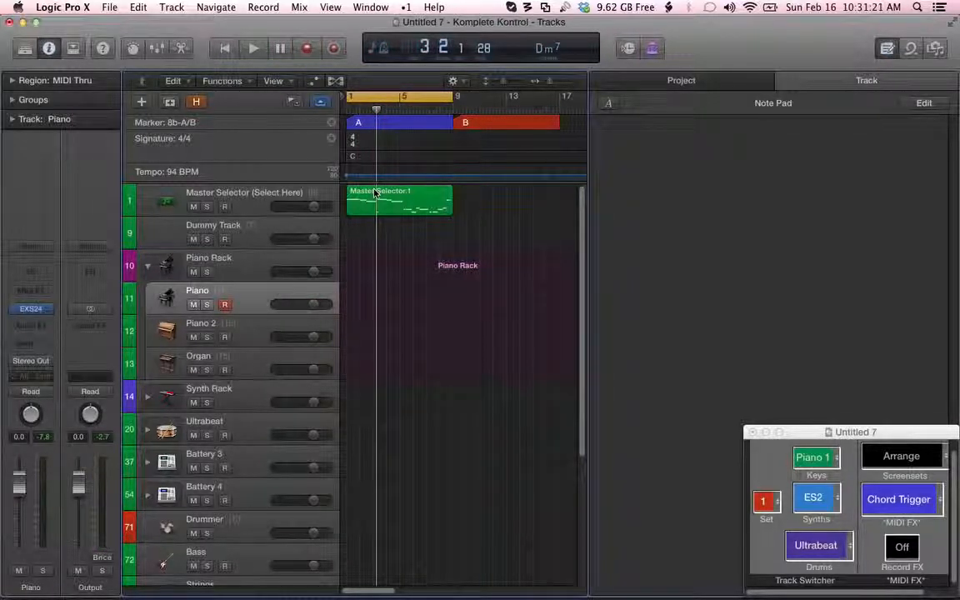
pyautogui.press('Return')
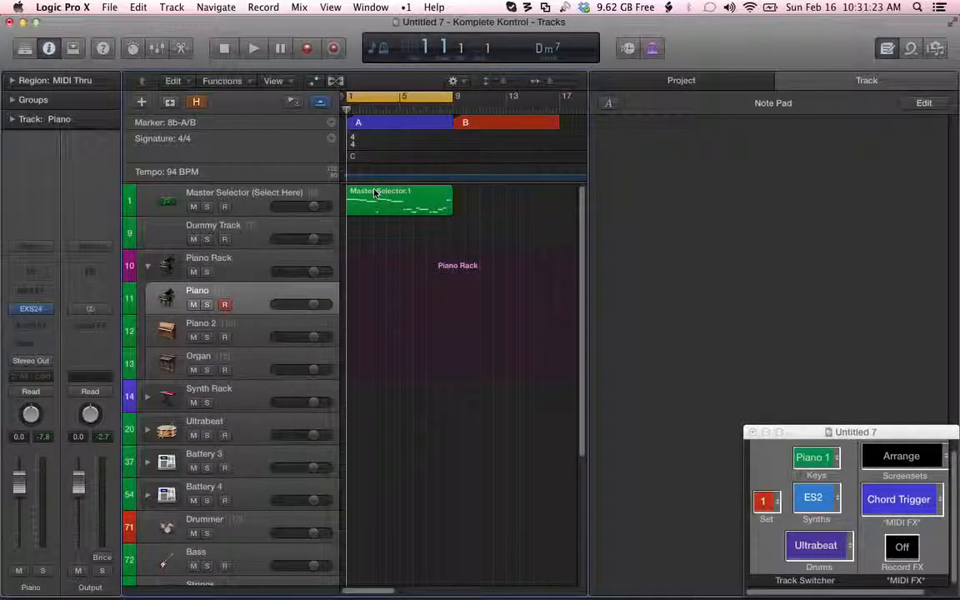
# - Turn Record FX on and record the Chord Trigger output onto the Piano track for the eight-bar A section
pyautogui.click(903, 548)
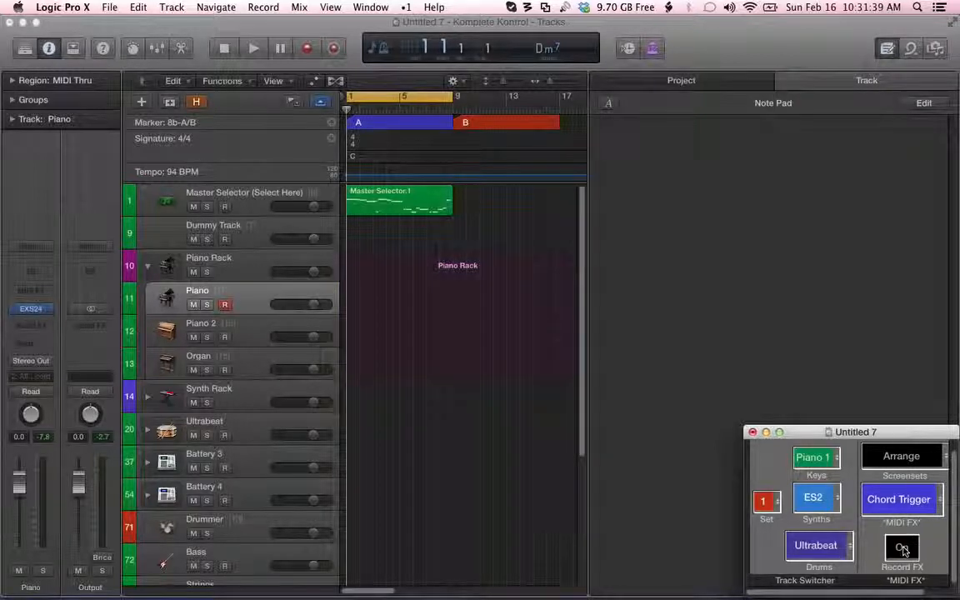
pyautogui.press('r')
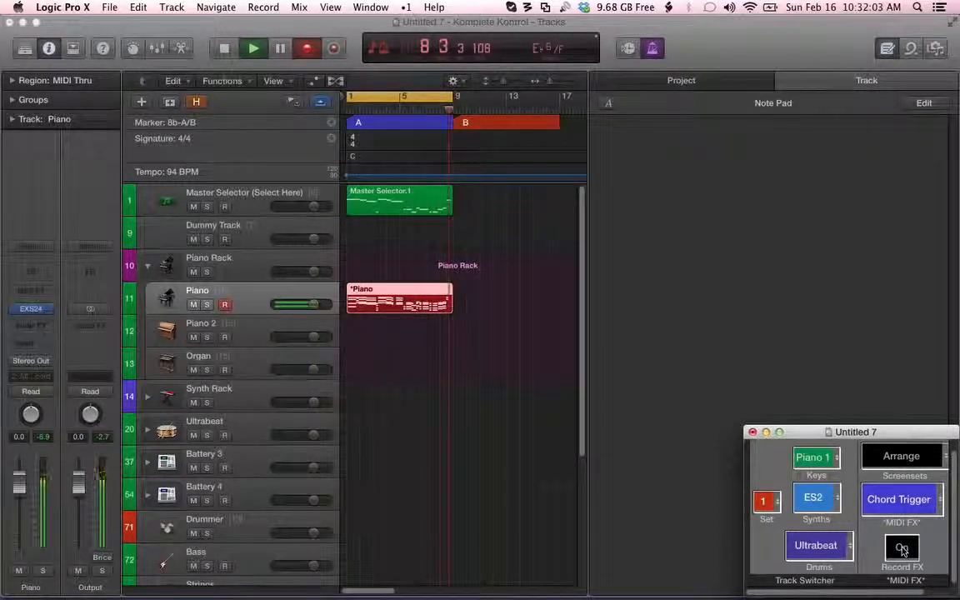
pyautogui.press('space')
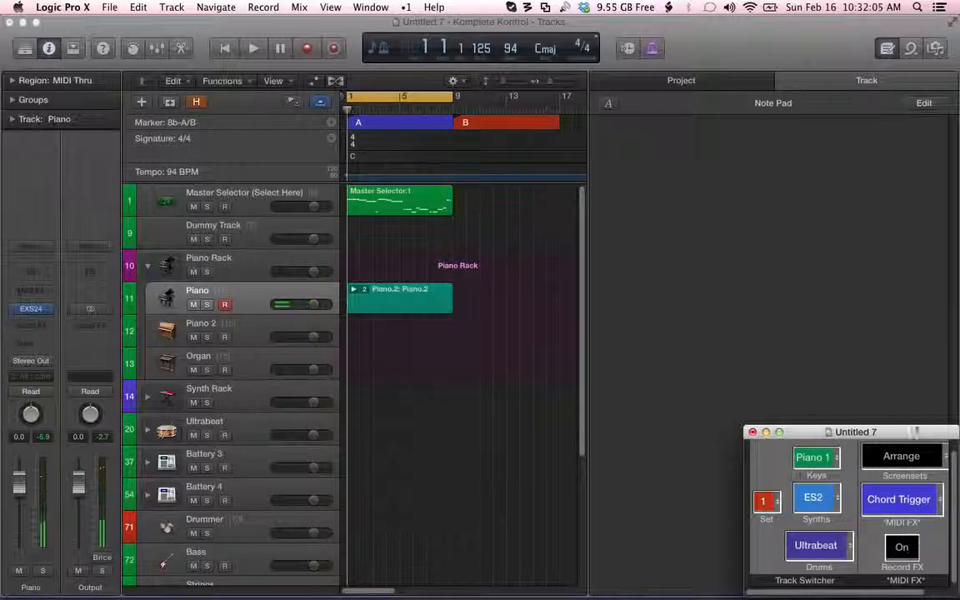
# - Expand the Piano track's take folder, choose the first take and flatten the folder to a single region
pyautogui.click(353, 290)
pyautogui.click(379, 354)
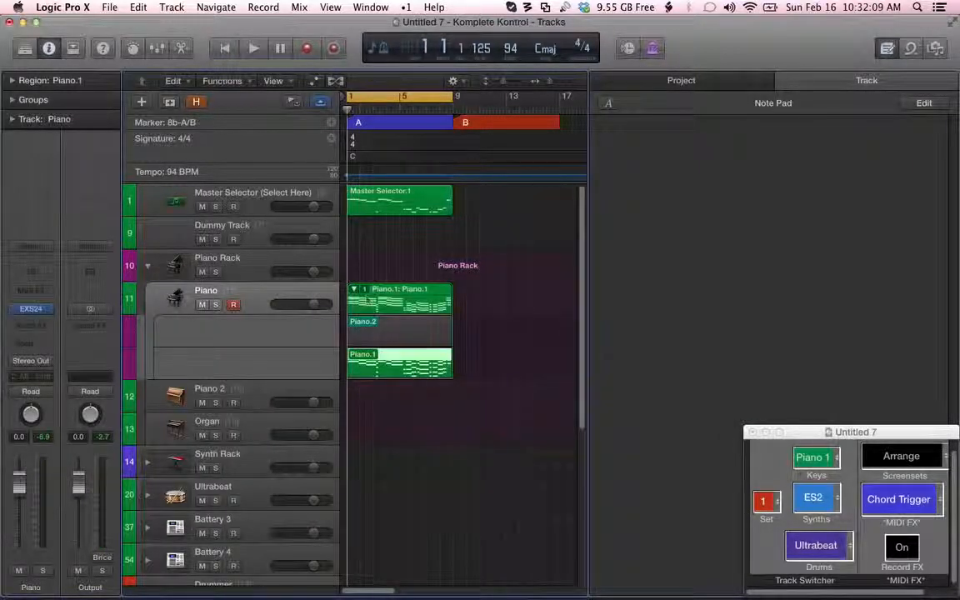
pyautogui.click(365, 291)
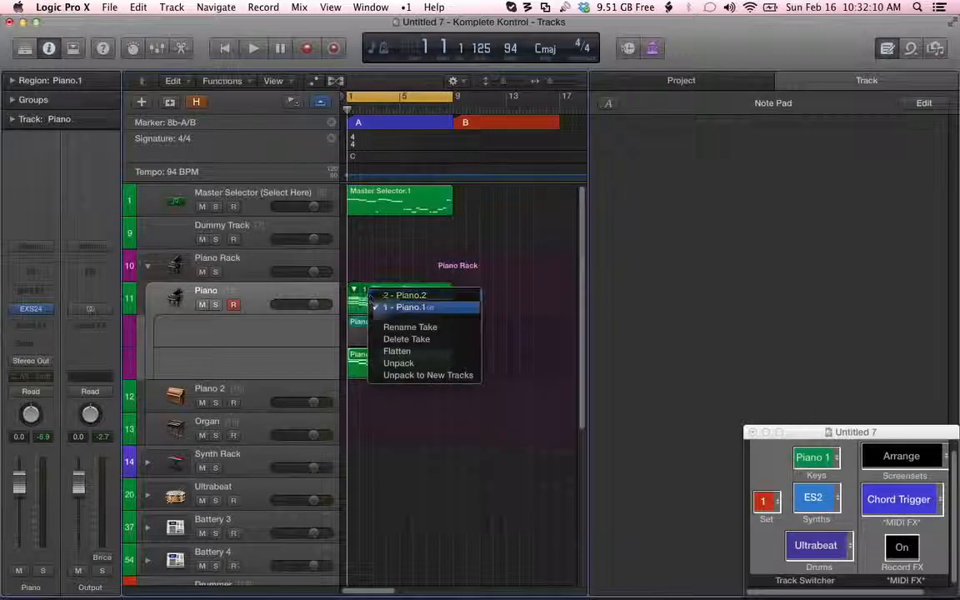
pyautogui.click(393, 349)
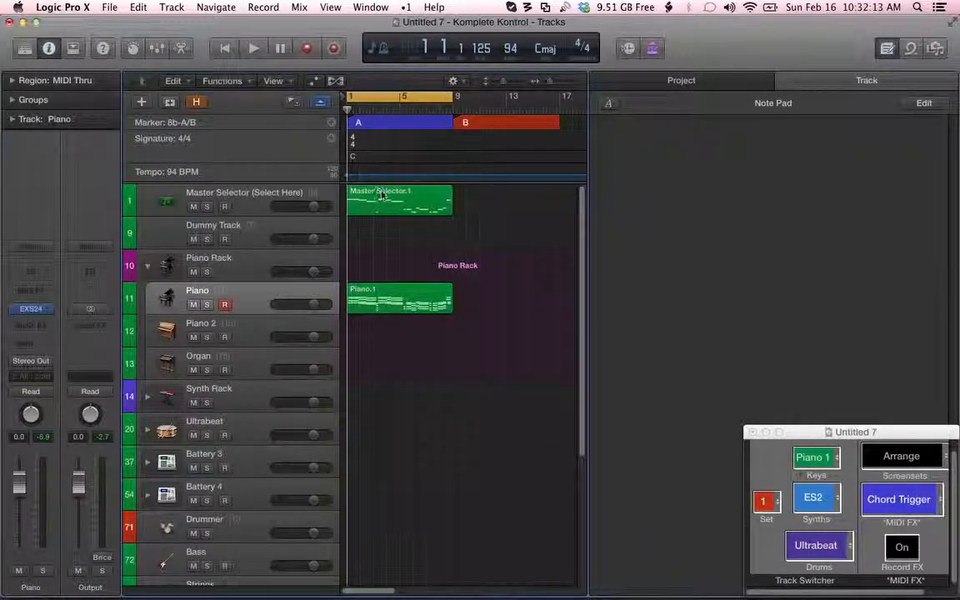
# - Move the original Master Selector region down to the Dummy Track, keeping its start at bar 1
pyautogui.moveTo(381, 194); pyautogui.dragTo(383, 227)
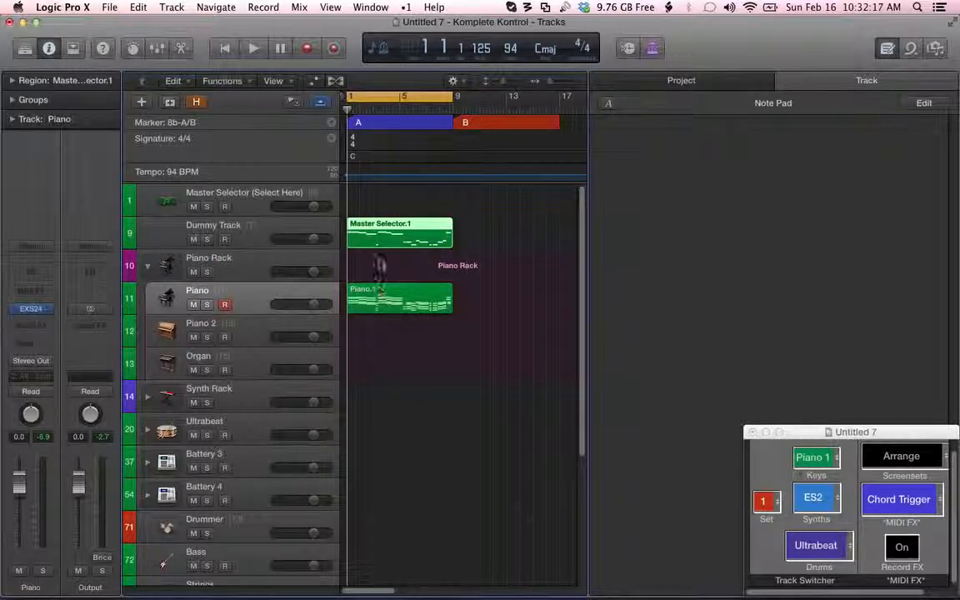
pyautogui.click(247, 232)
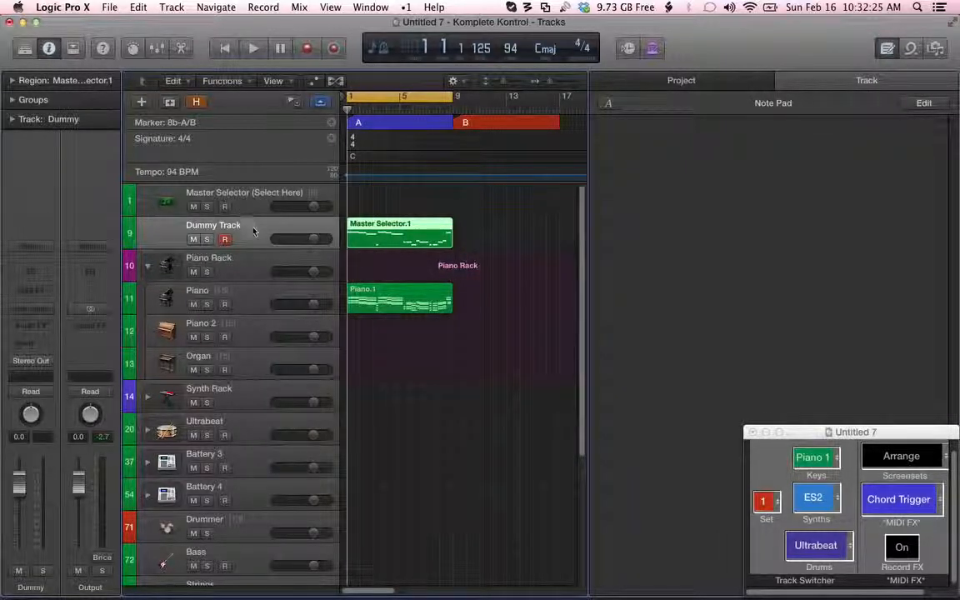
pyautogui.click(40, 361)
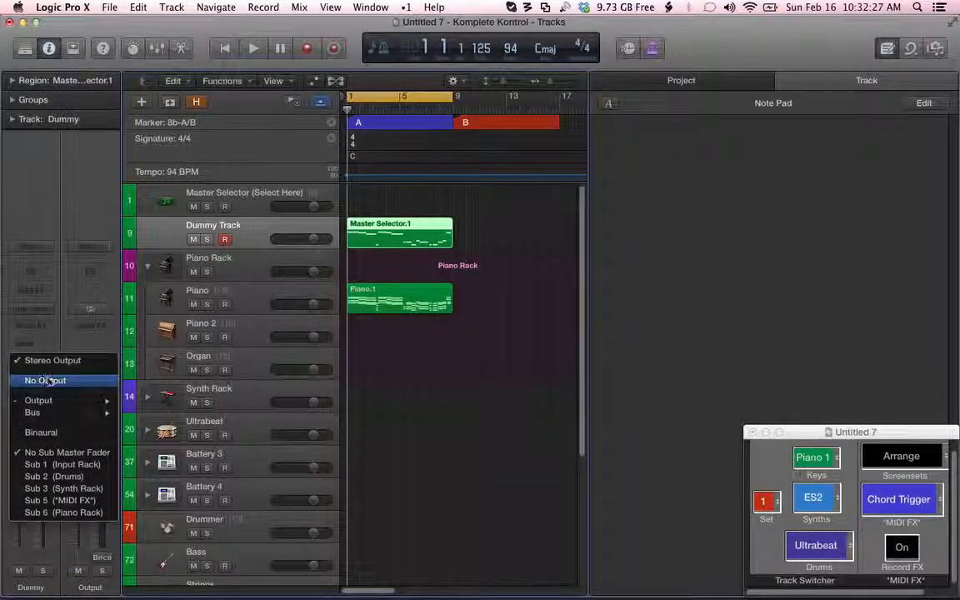
pyautogui.click(49, 381)
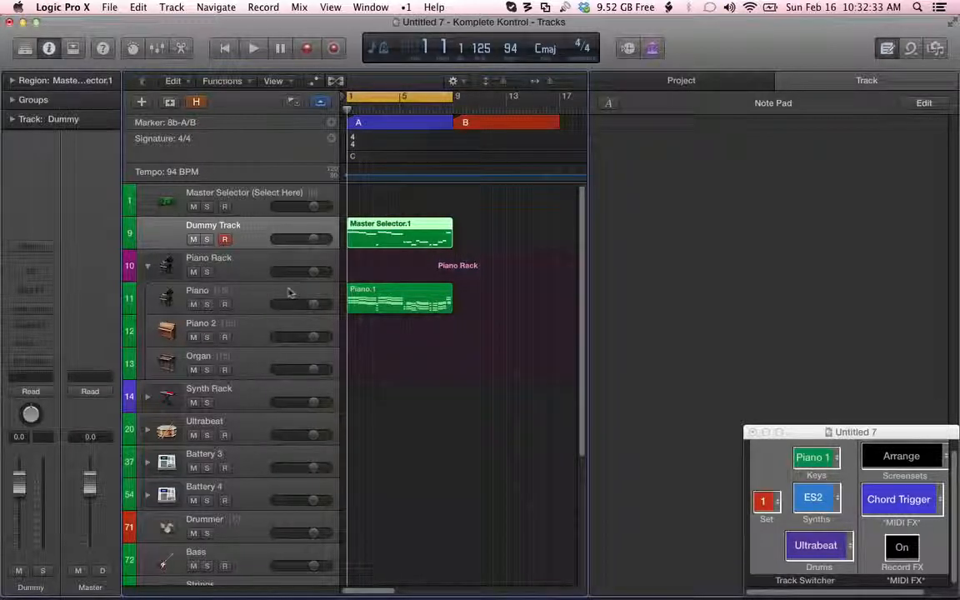
# - Examine the recorded chord notes of the Piano.1 region in the Piano Roll, and close the editor
pyautogui.click(377, 303)
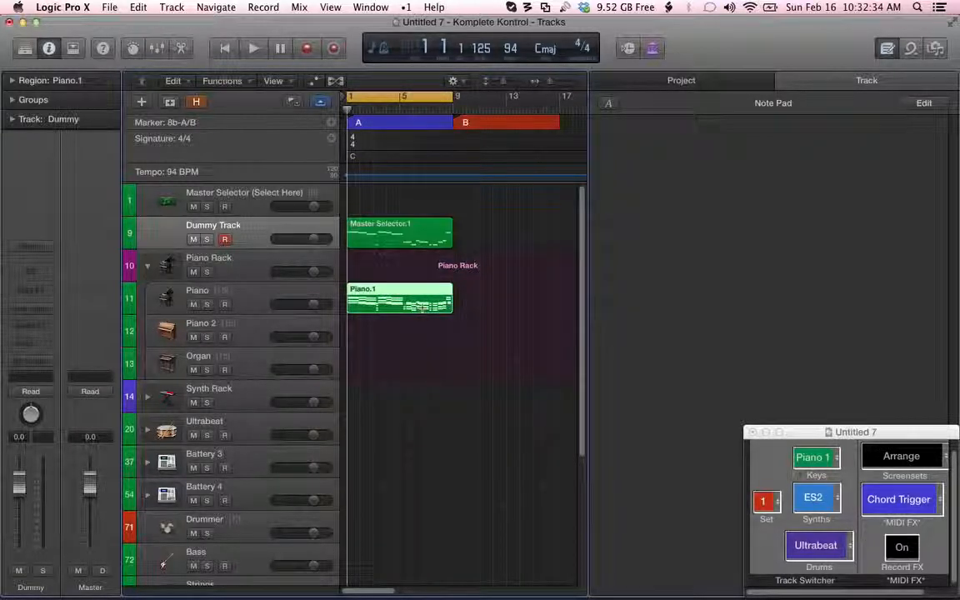
pyautogui.doubleClick(355, 301)
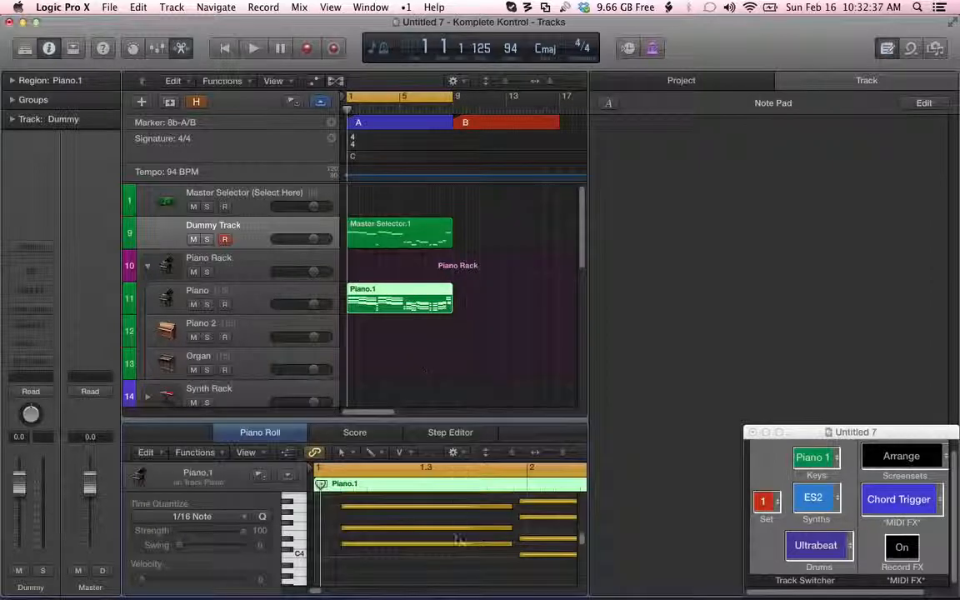
pyautogui.hscroll(5, 456, 542)
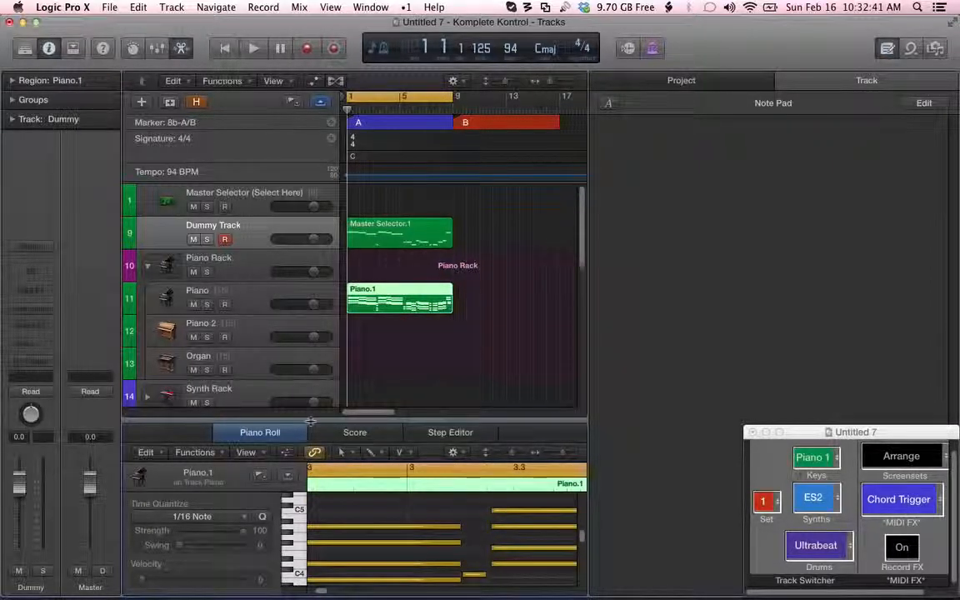
pyautogui.press('e')
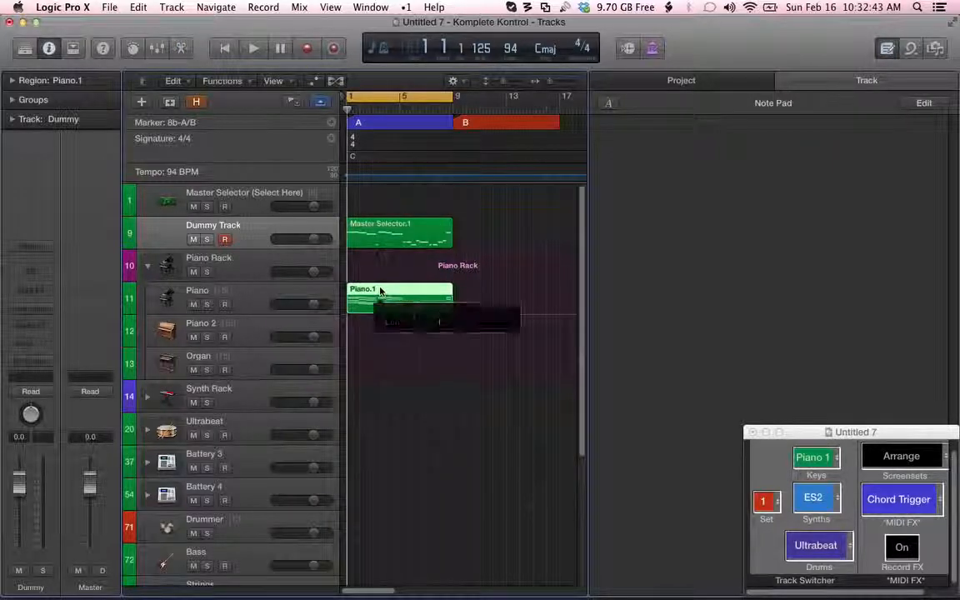
# - Move the Piano.1 chord region up to the Master Selector track at bar 1 and set the MIDI FX to Arpeggiator
pyautogui.moveTo(382, 271); pyautogui.dragTo(380, 203)
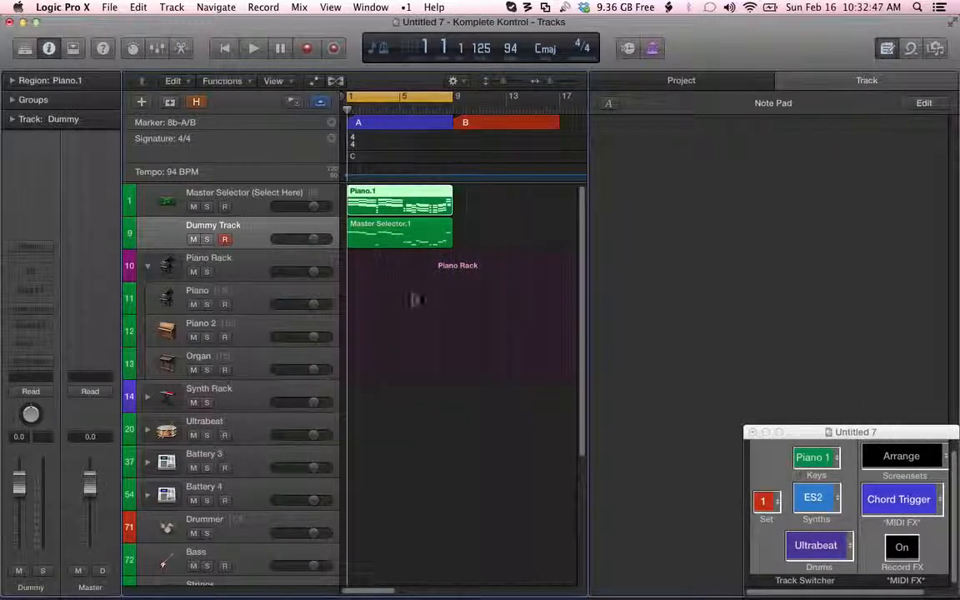
pyautogui.click(915, 499)
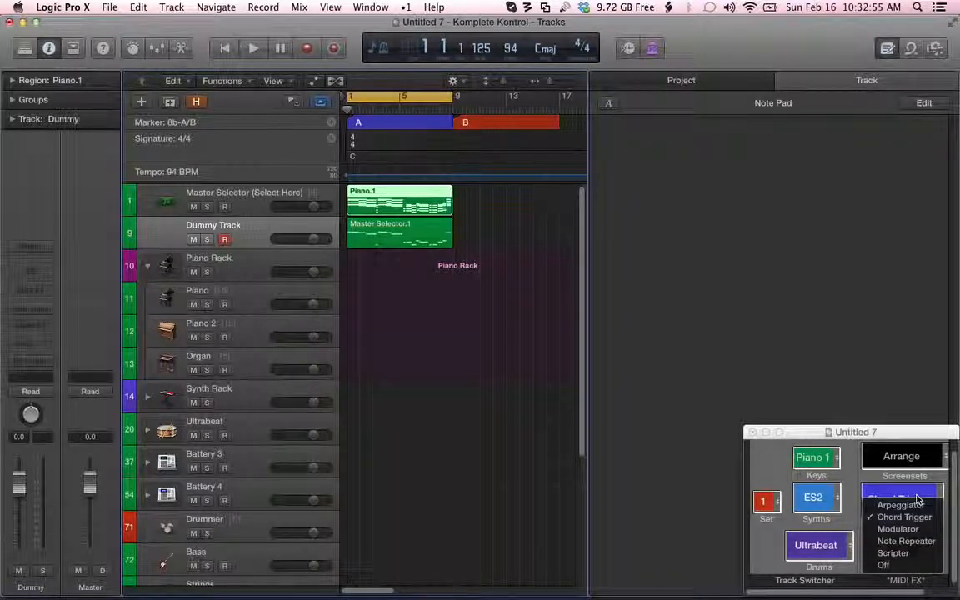
pyautogui.click(917, 505)
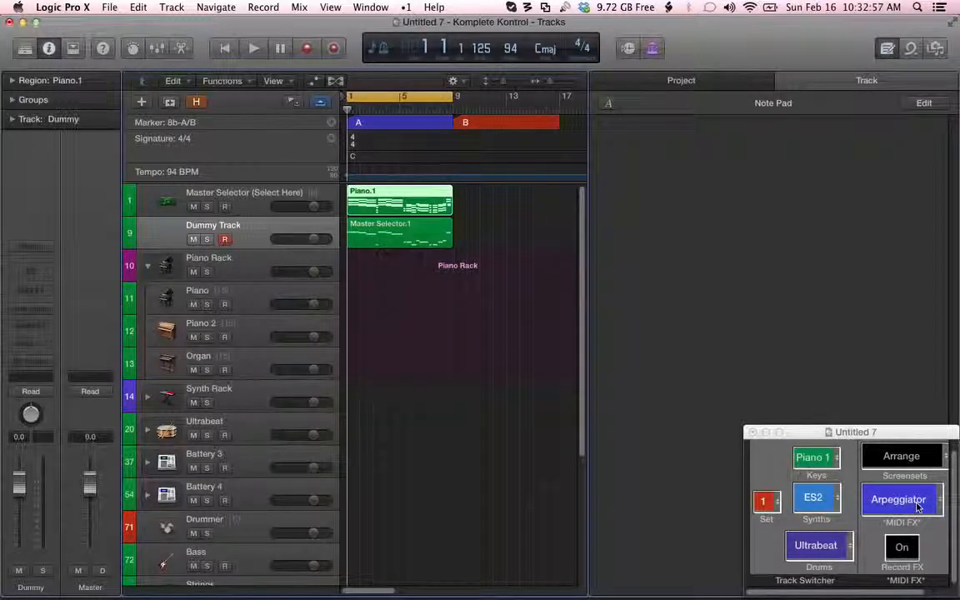
# - Audition the chord region through the Arpeggiator with Record FX off, and turn Record FX back on
pyautogui.click(903, 548)
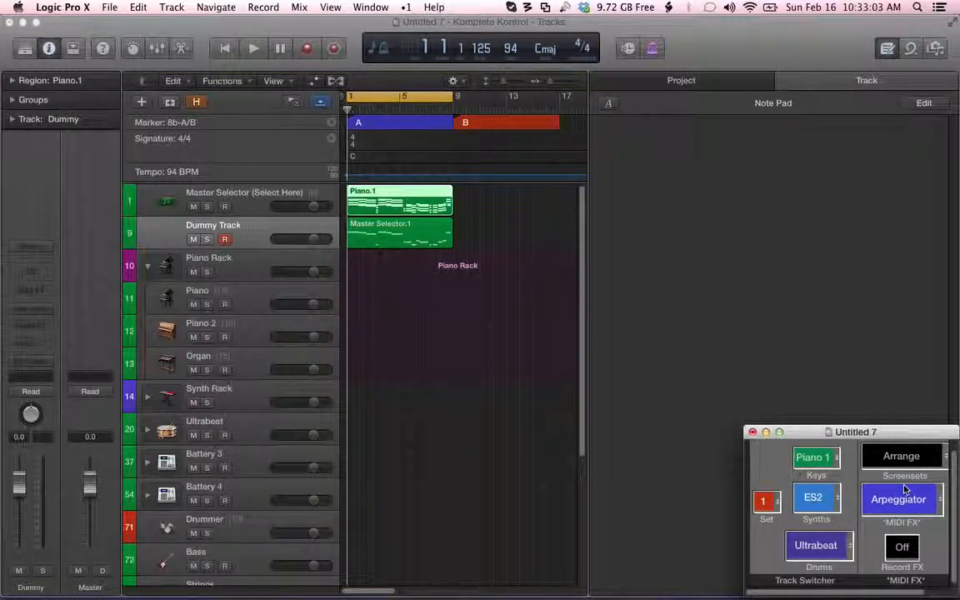
pyautogui.press('space')
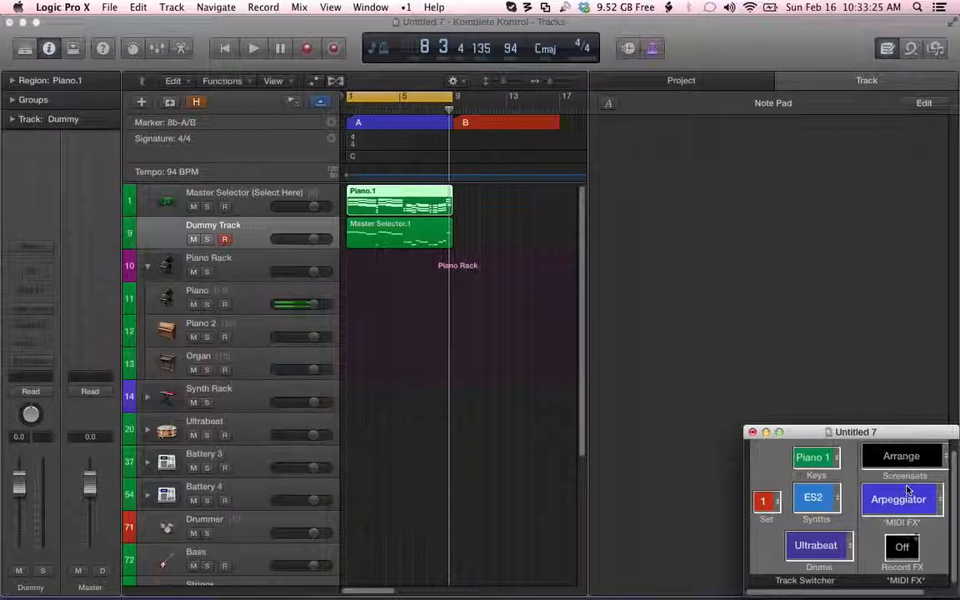
pyautogui.click(903, 547)
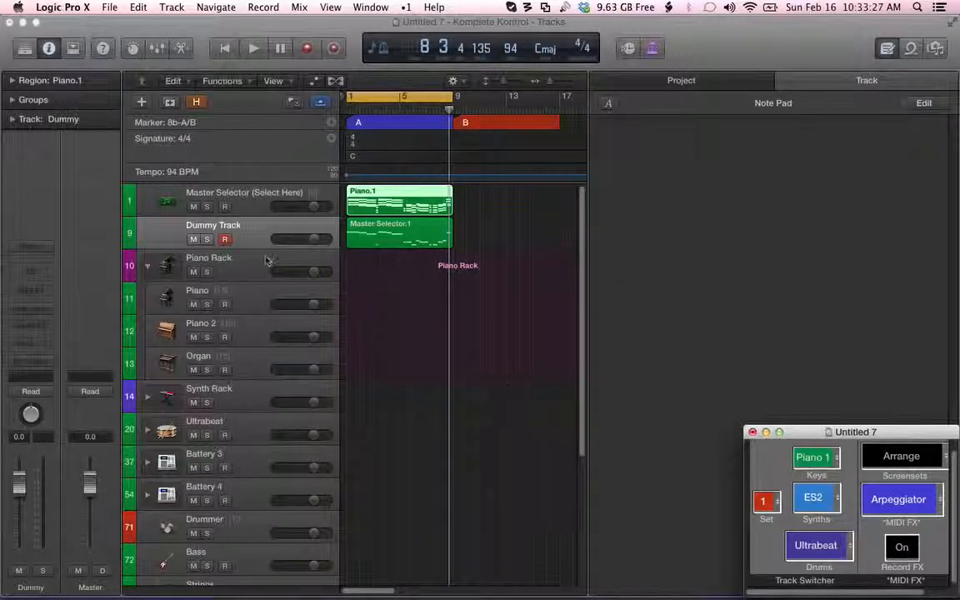
# - Record the Arpeggiator output onto the Piano track for the eight-bar A section
pyautogui.click(247, 301)
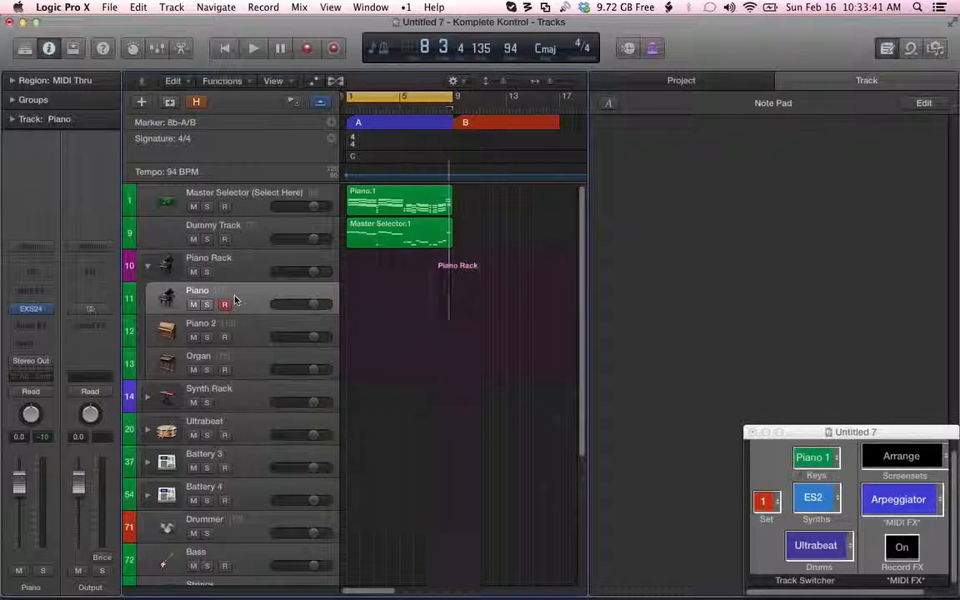
pyautogui.press('r')
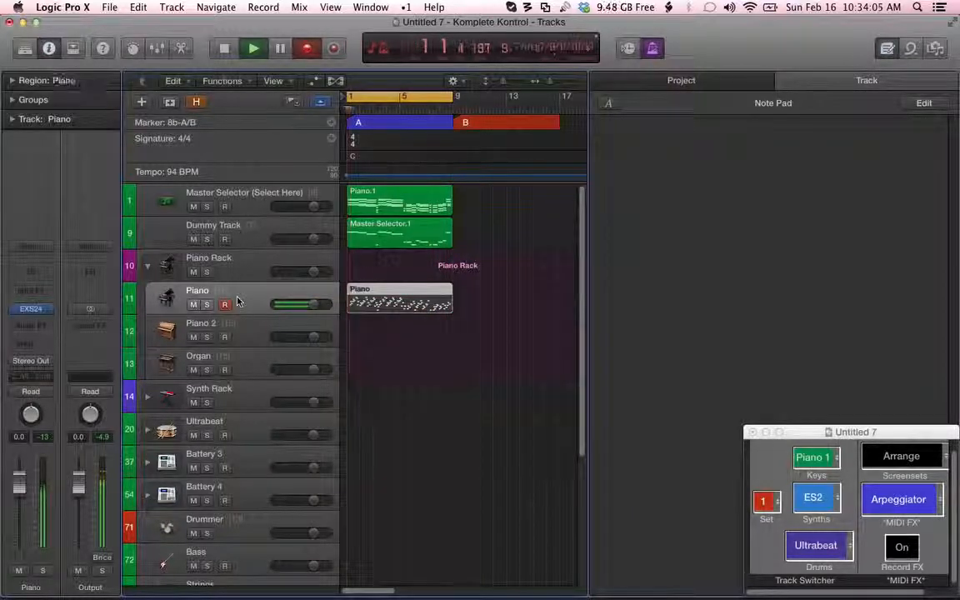
pyautogui.press('space')
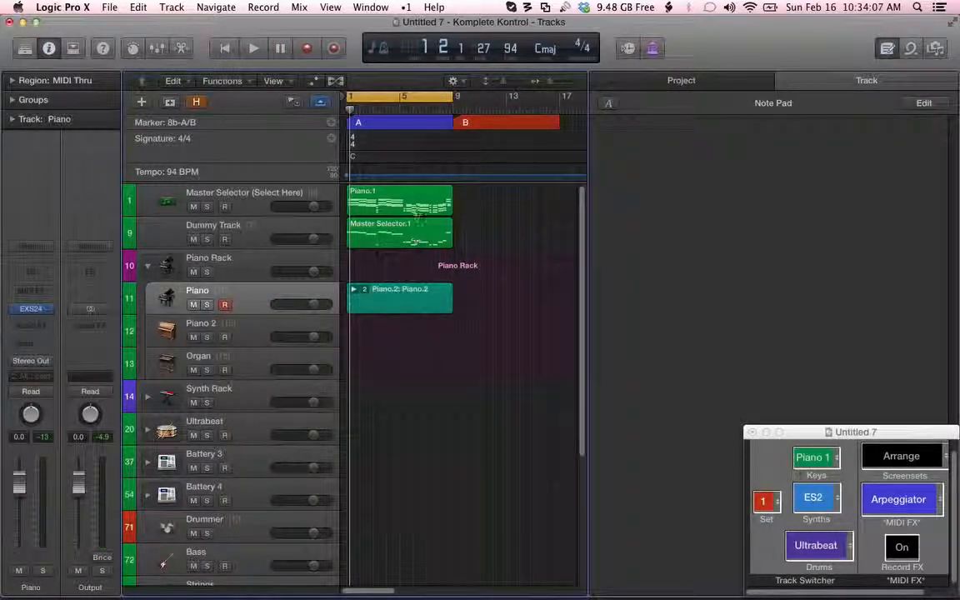
# - Move the chord region from the Master Selector track to bar 9 of the Dummy Track and rename it Chords.1
pyautogui.moveTo(392, 193); pyautogui.dragTo(490, 229)
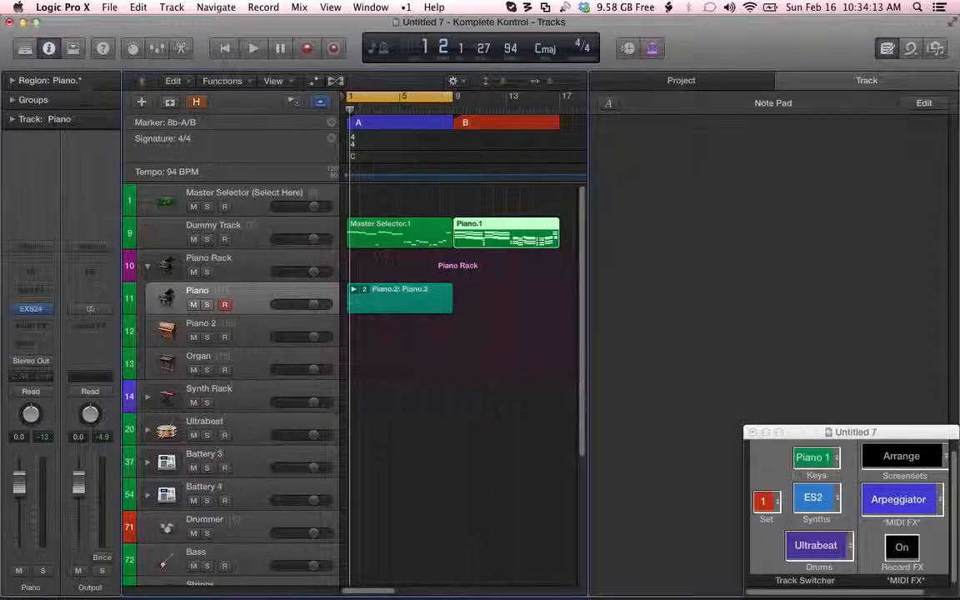
pyautogui.doubleClick(79, 81)
pyautogui.write('C1')
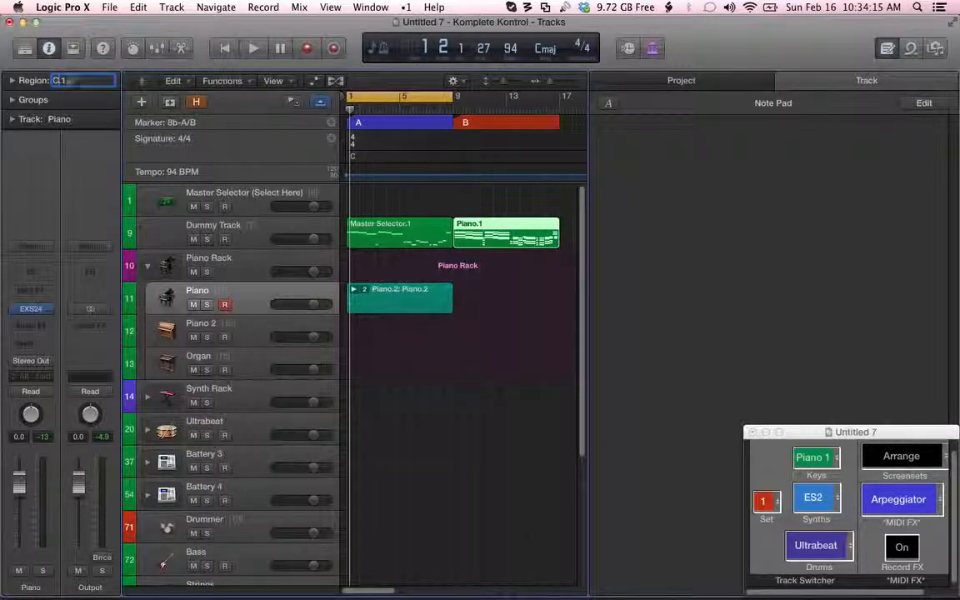
pyautogui.write('ords.1')
pyautogui.press('Return')
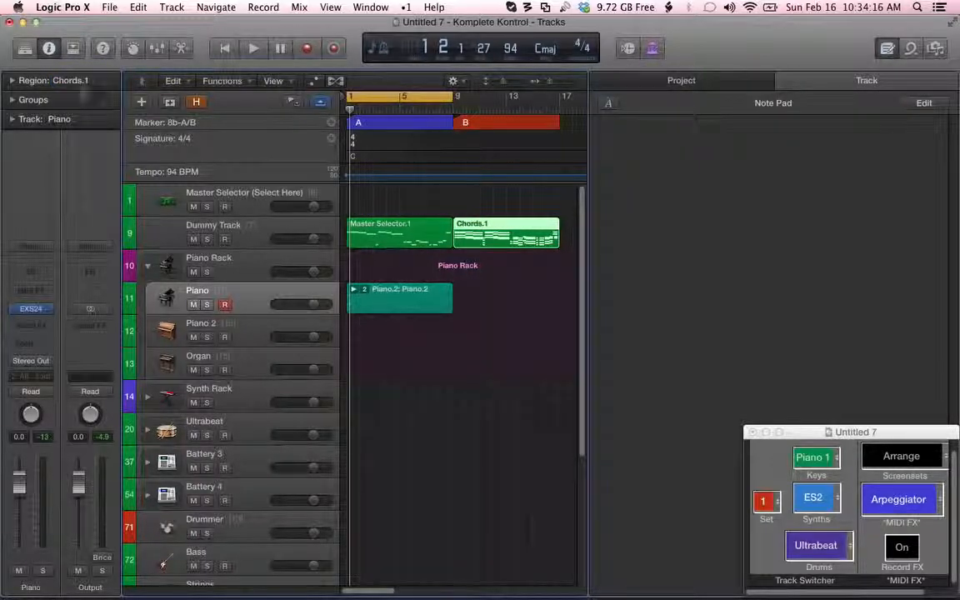
# - Expand the Piano track's new take folder and flatten it with the first take, Piano.1, active
pyautogui.click(353, 289)
pyautogui.click(393, 356)
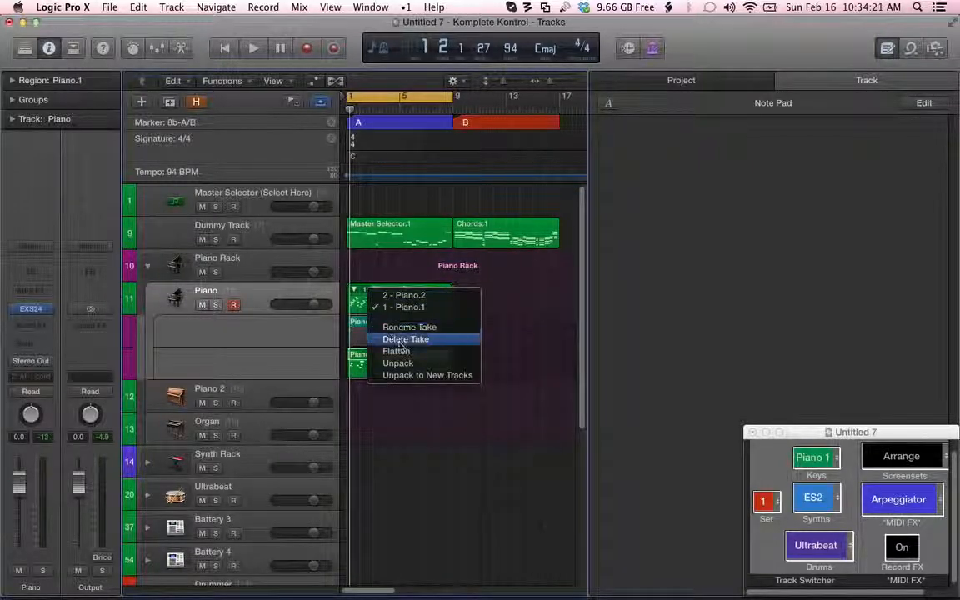
pyautogui.click(392, 351)
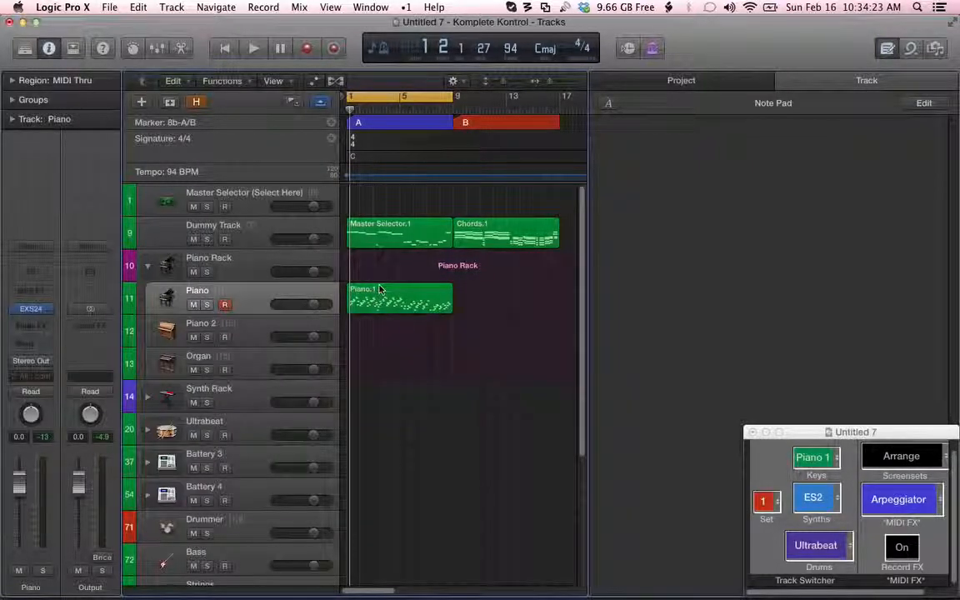
# - Move the flattened arpeggio region up to the Master Selector track at bar 1 and rename it Arpegg
pyautogui.moveTo(373, 287); pyautogui.dragTo(381, 197)
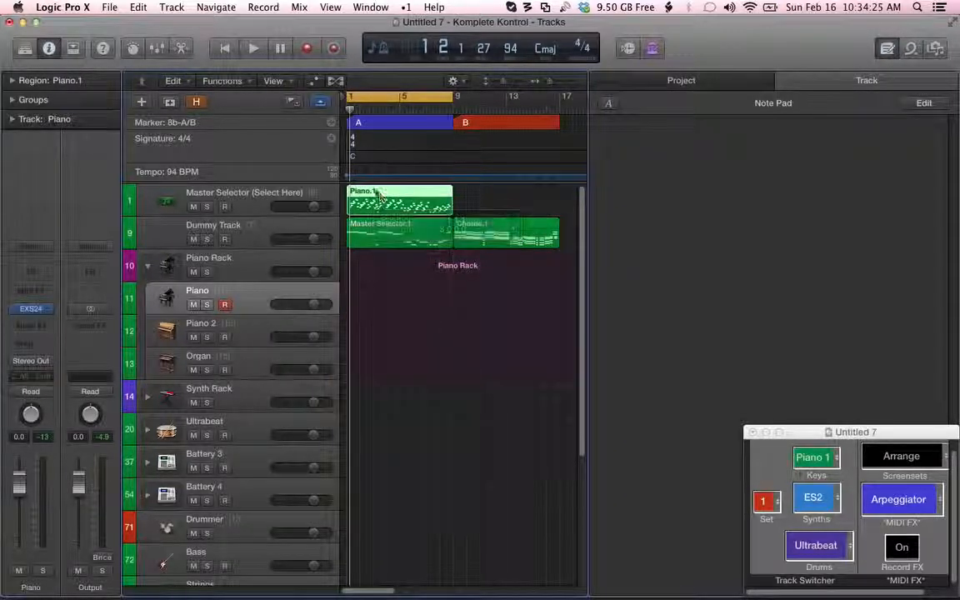
pyautogui.doubleClick(67, 81)
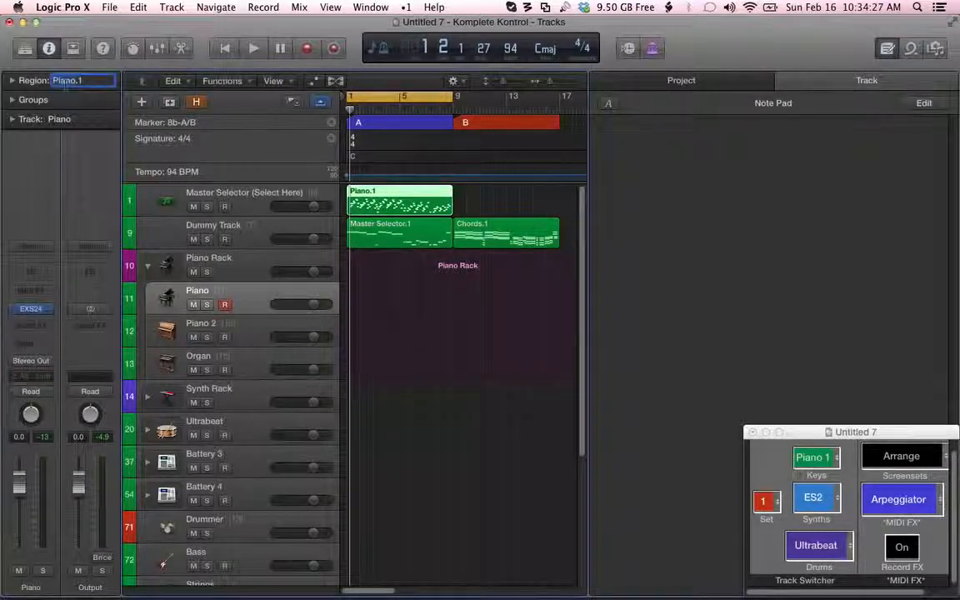
pyautogui.write('A')
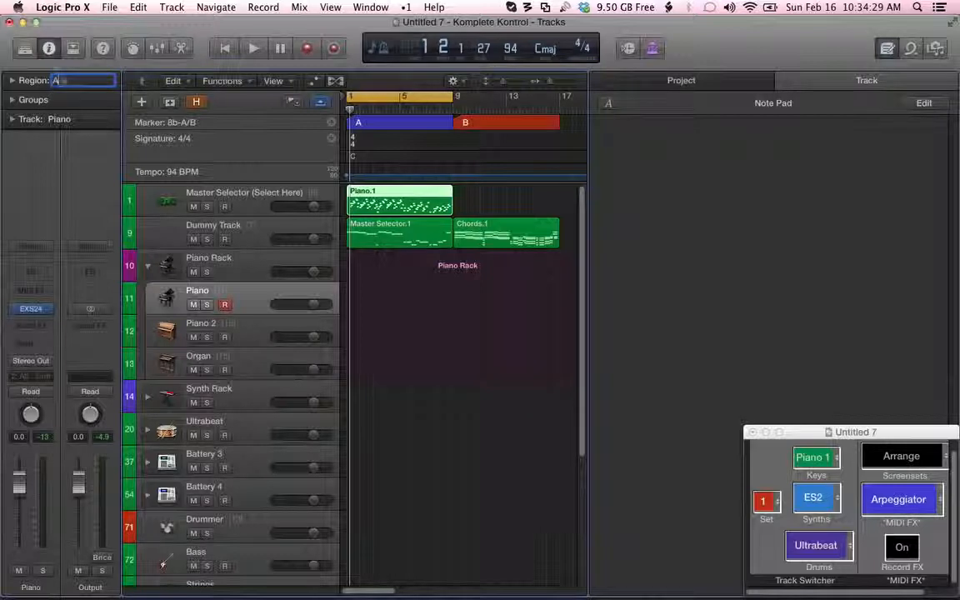
pyautogui.write('L')
pyautogui.write('pegg')
pyautogui.press('Return')
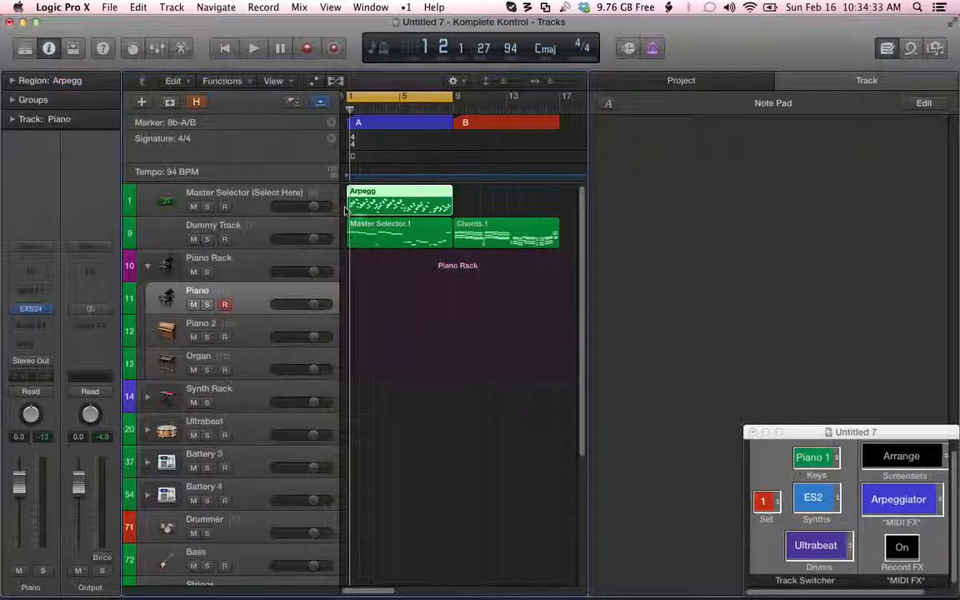
# - Rename the Master Selector.1 region on the Dummy Track as Original
pyautogui.click(379, 227)
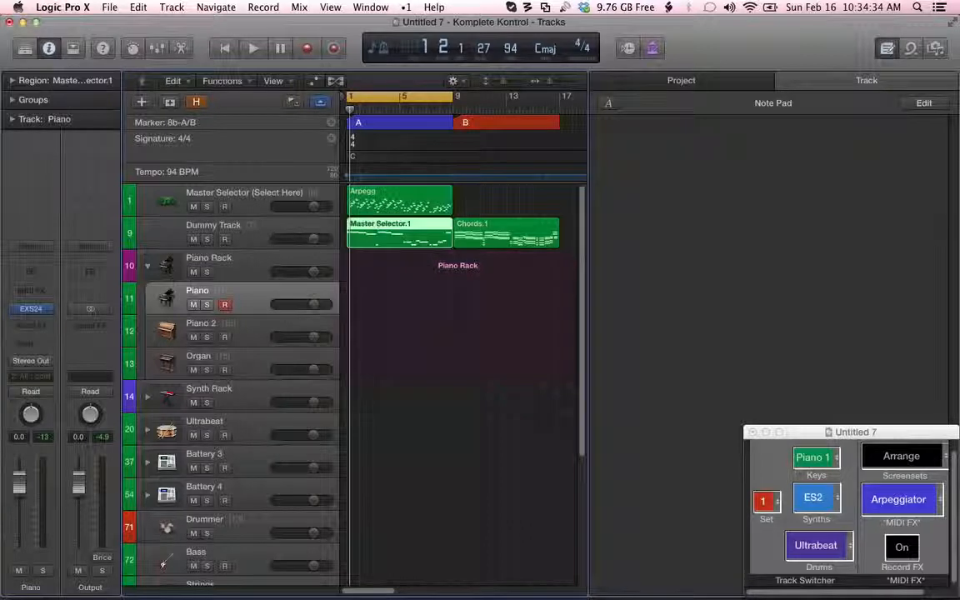
pyautogui.doubleClick(73, 80)
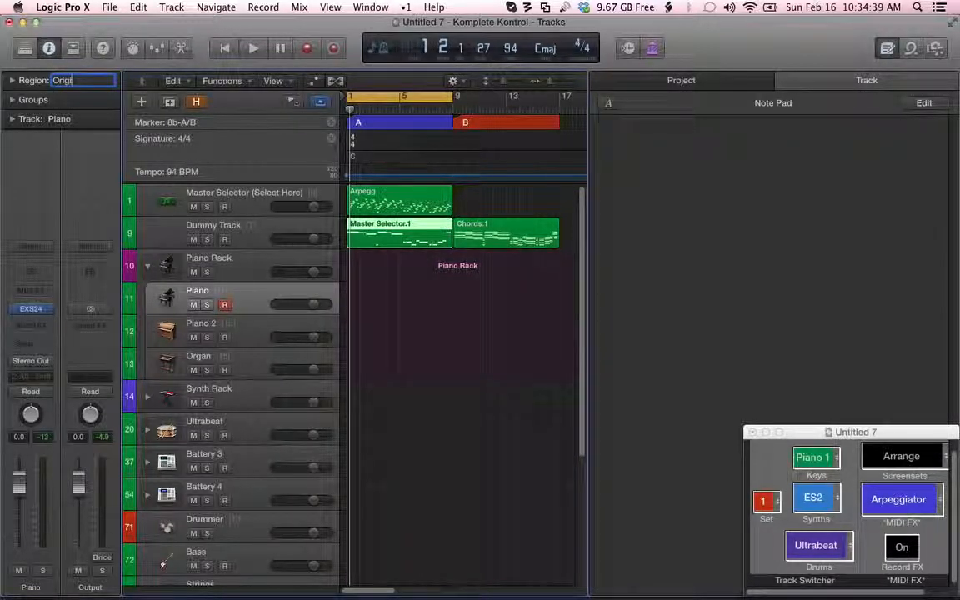
pyautogui.write('Original')
pyautogui.press('Return')
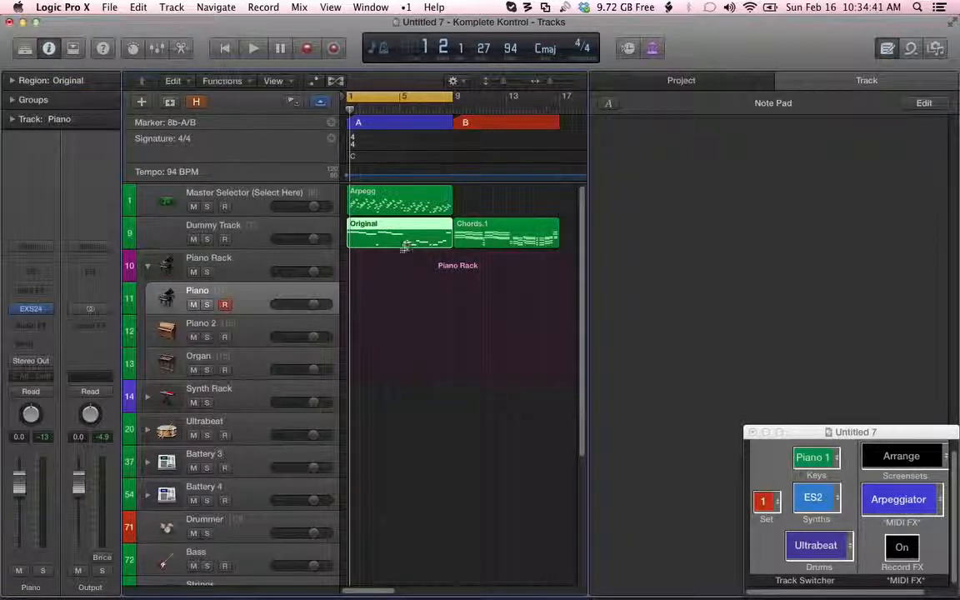
# - Select the Arpegg region and set the Track Switcher's MIDI FX to Note Repeater
pyautogui.click(391, 198)
pyautogui.click(927, 461)
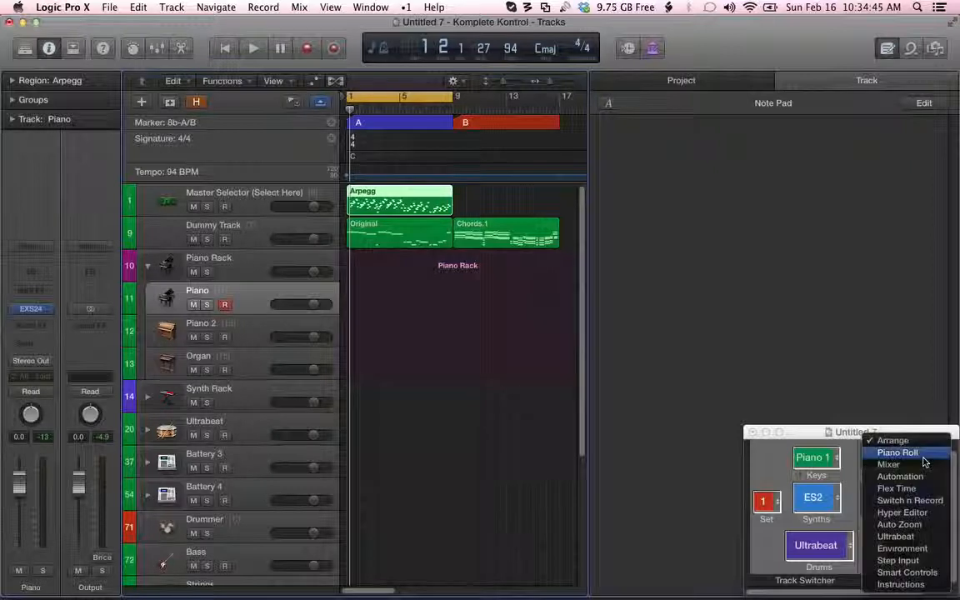
pyautogui.click(845, 419)
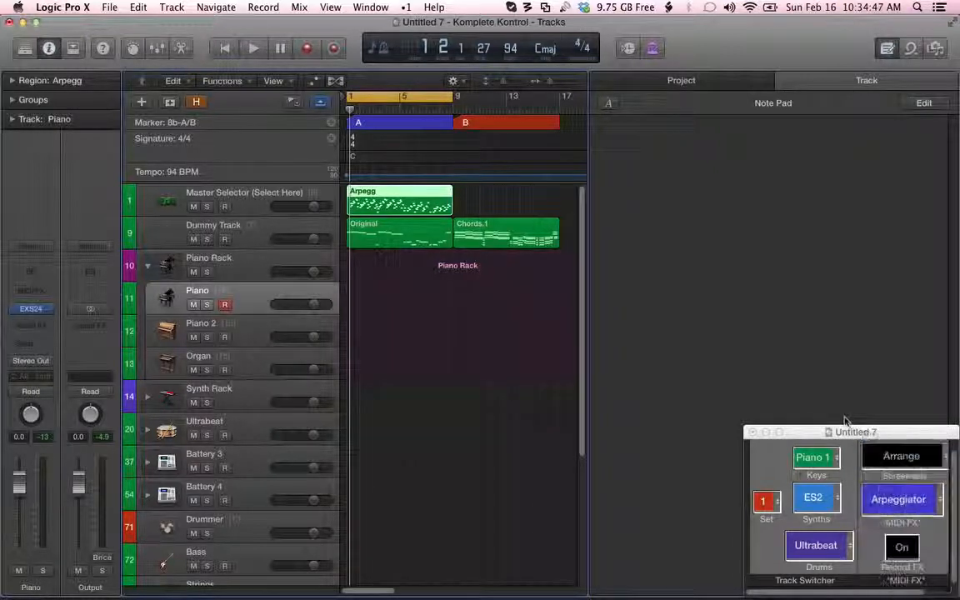
pyautogui.click(909, 498)
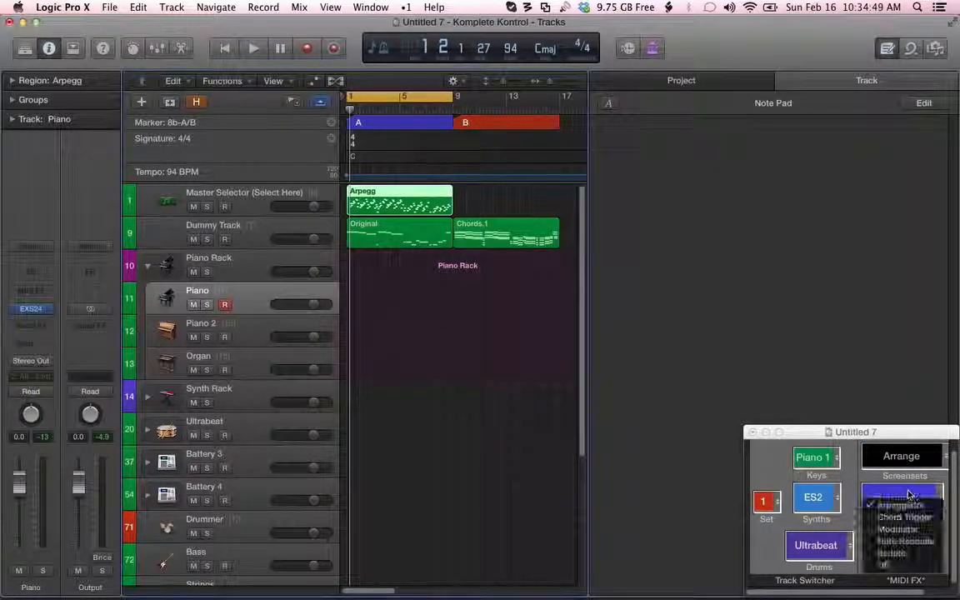
pyautogui.click(914, 541)
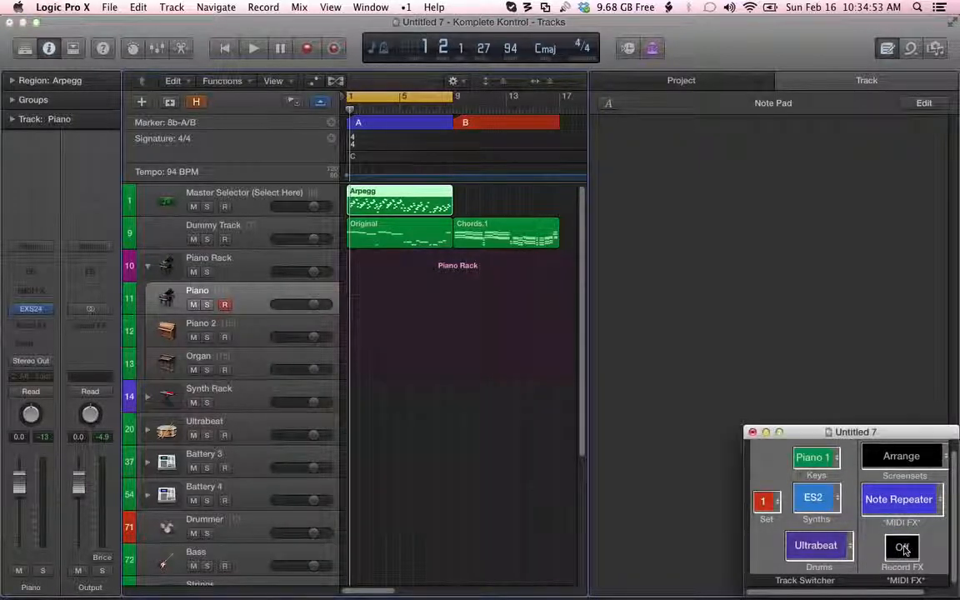
# - Audition the Arpegg region through the Note Repeater with Record FX off, and turn Record FX back on
pyautogui.click(904, 547)
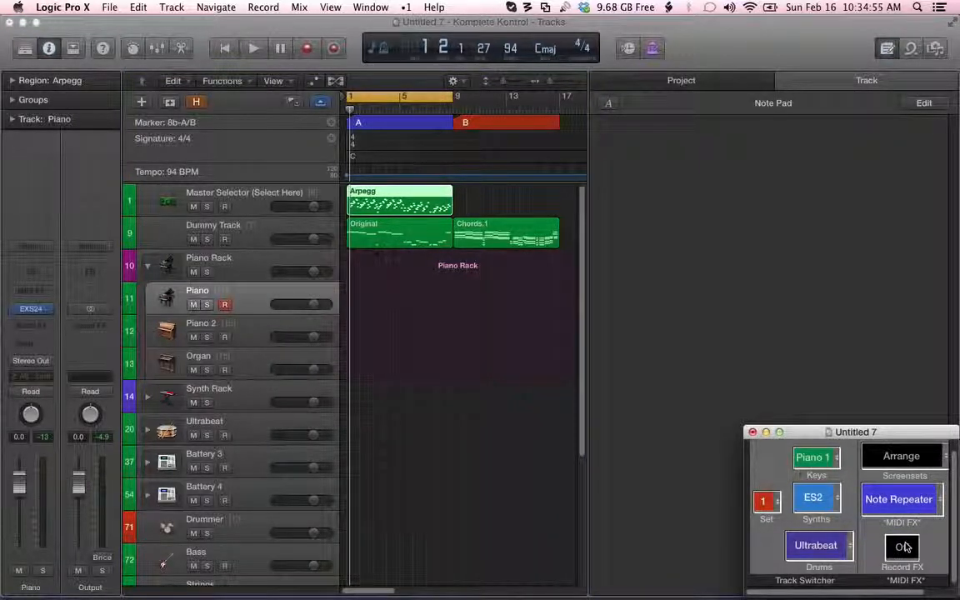
pyautogui.press('space')
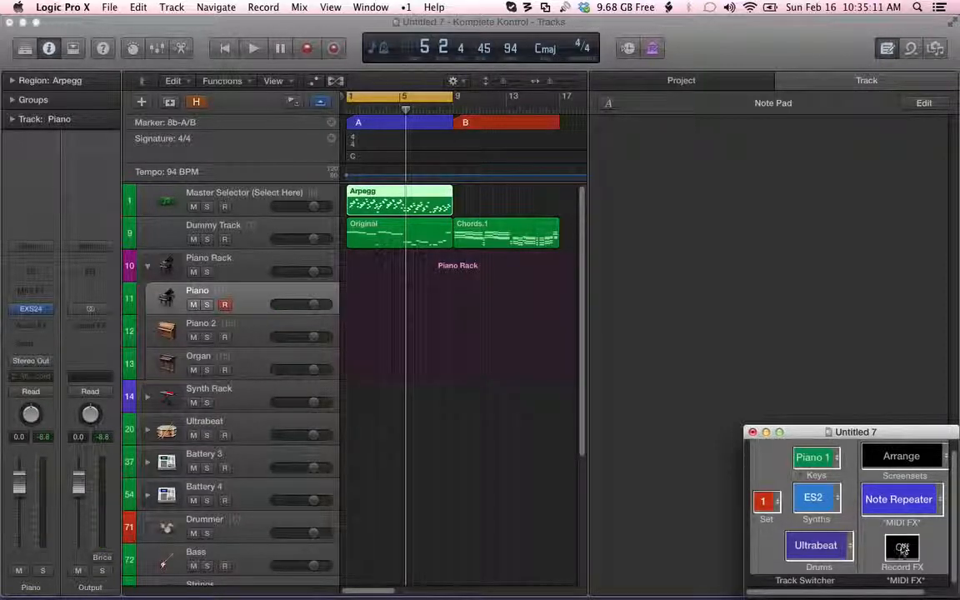
pyautogui.click(903, 547)
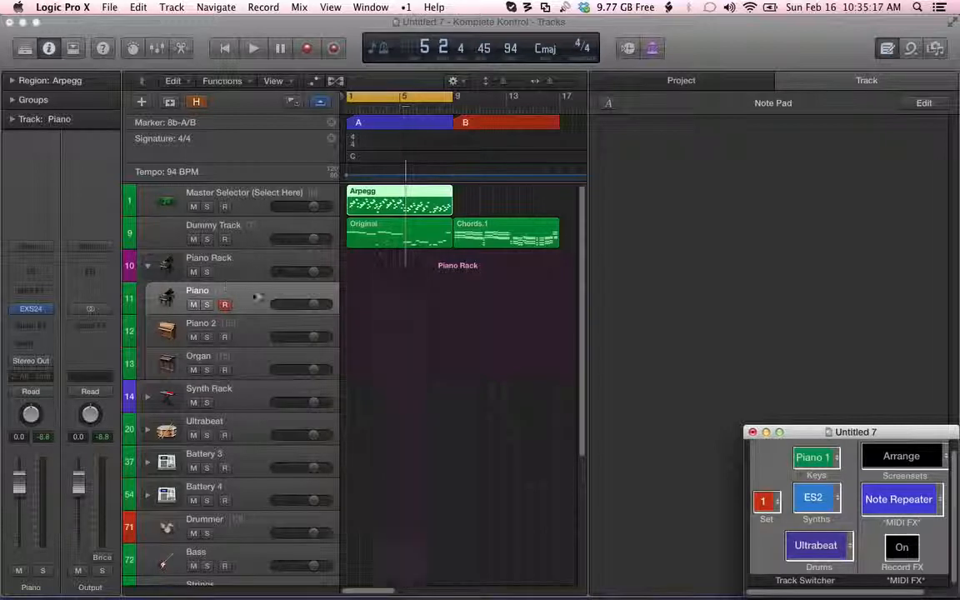
# - Record the Note Repeater output onto the Piano track over bars 1 to 8 and flatten the take folder to take Piano.2
pyautogui.press('r')
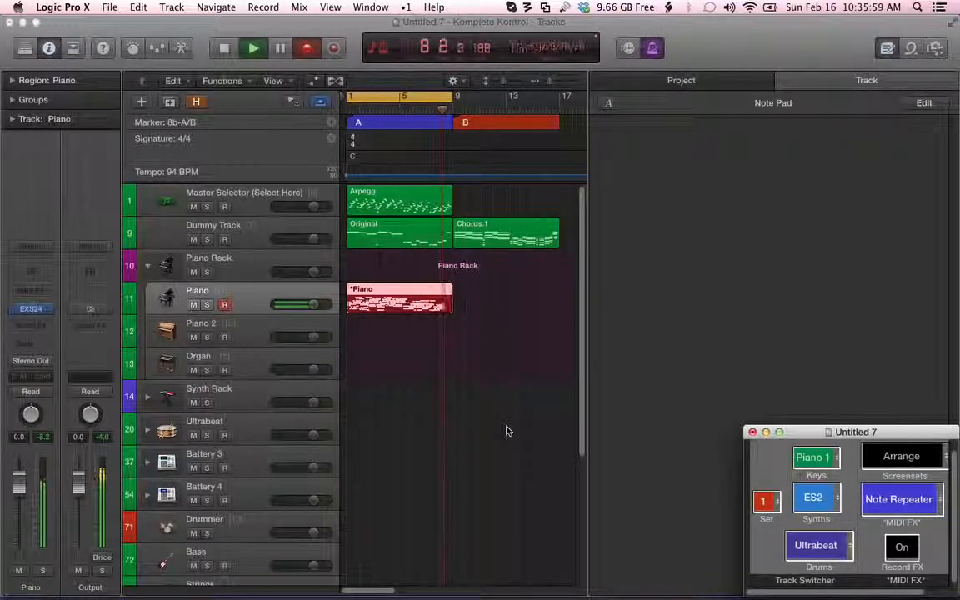
pyautogui.press('space')
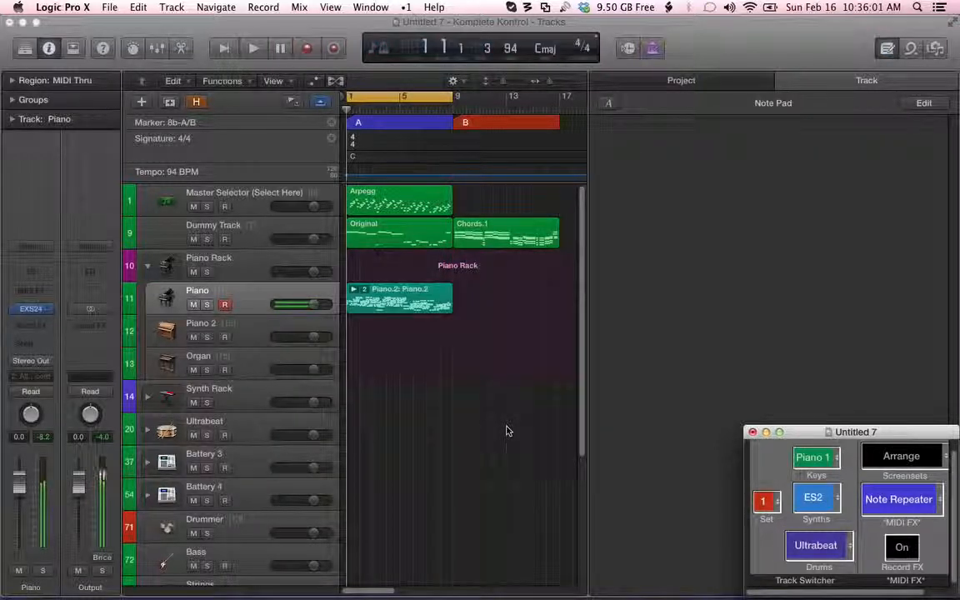
pyautogui.click(353, 290)
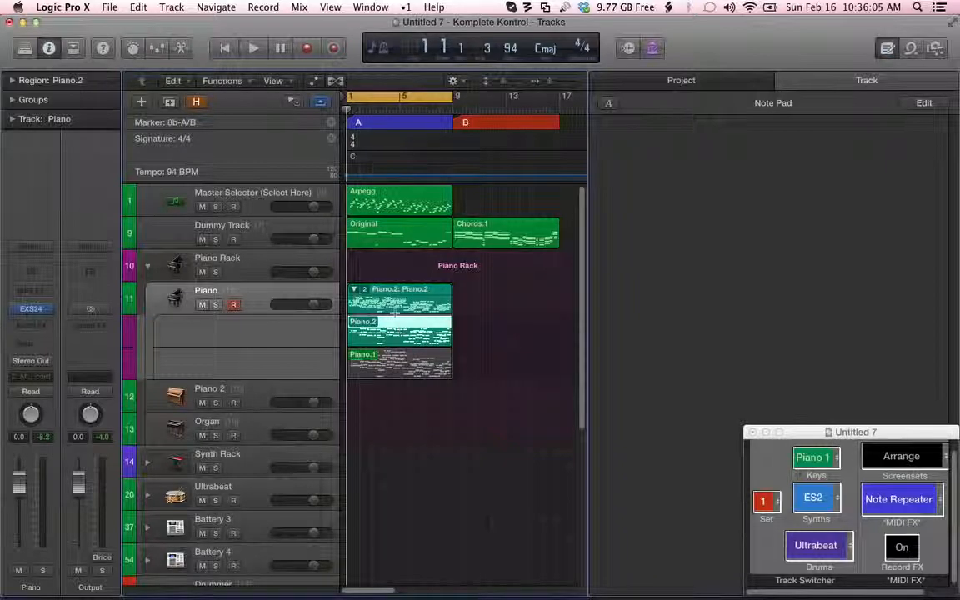
pyautogui.click(367, 290)
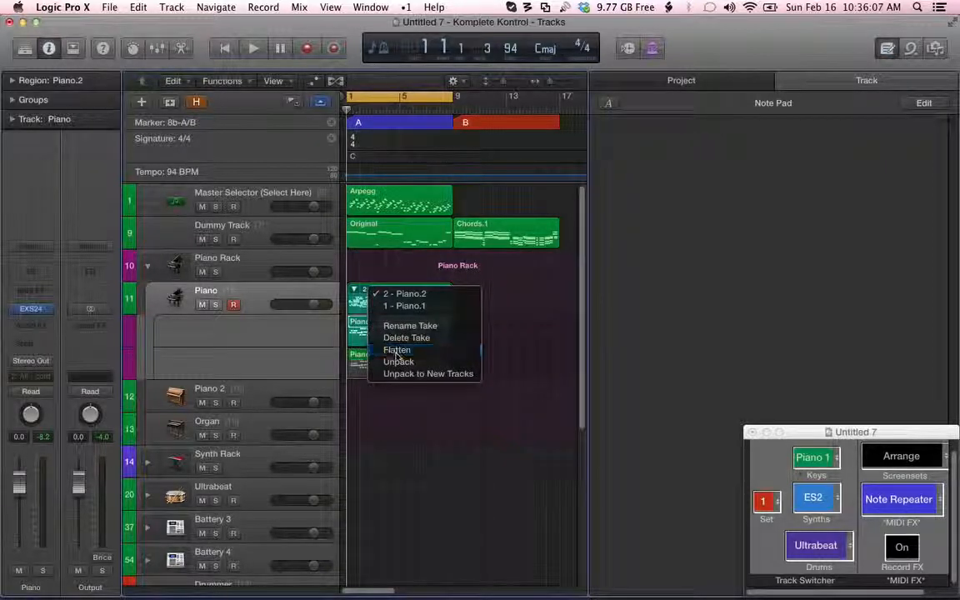
pyautogui.click(388, 350)
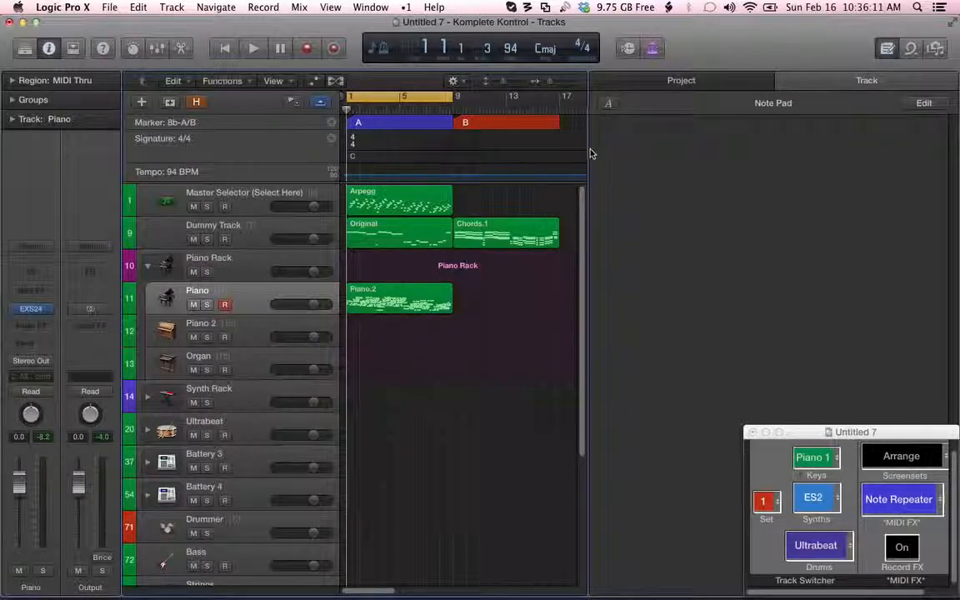
# - Move the Arpegg region to the Dummy Track at bar 17 and the Piano.2 region to the Master Selector track at bar 1
pyautogui.moveTo(589, 142); pyautogui.dragTo(659, 140)
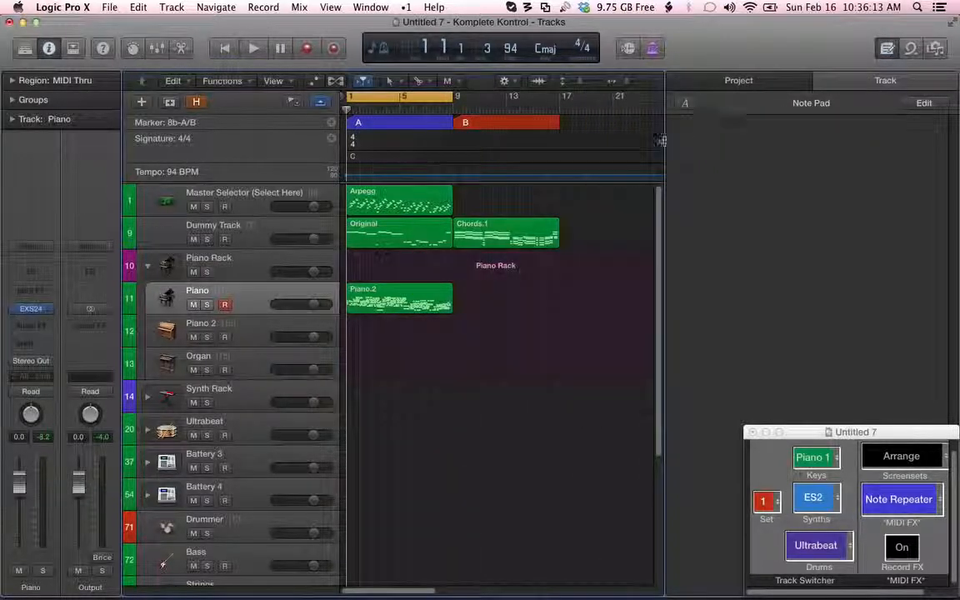
pyautogui.moveTo(394, 191); pyautogui.dragTo(606, 224)
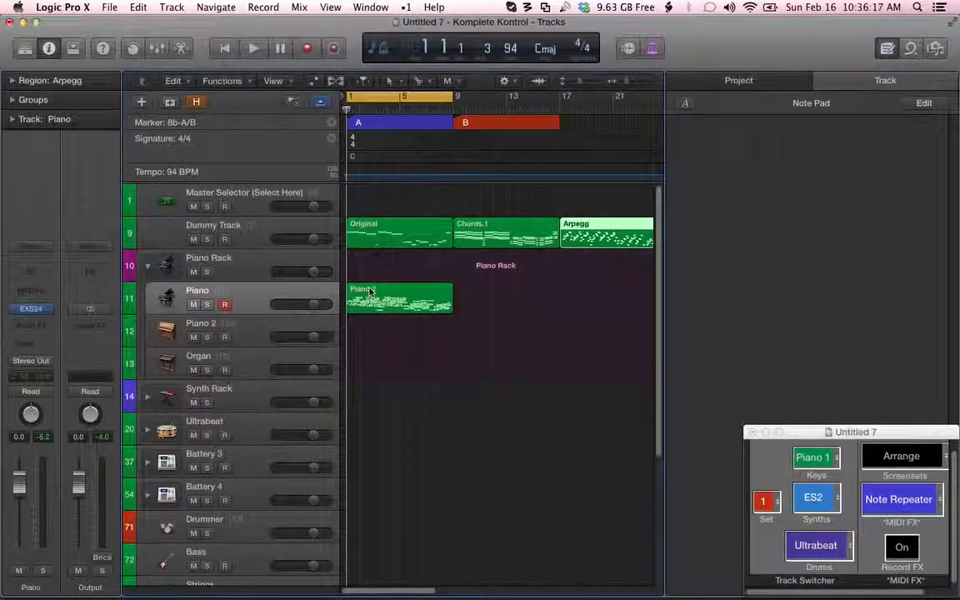
pyautogui.moveTo(370, 292); pyautogui.dragTo(392, 191)
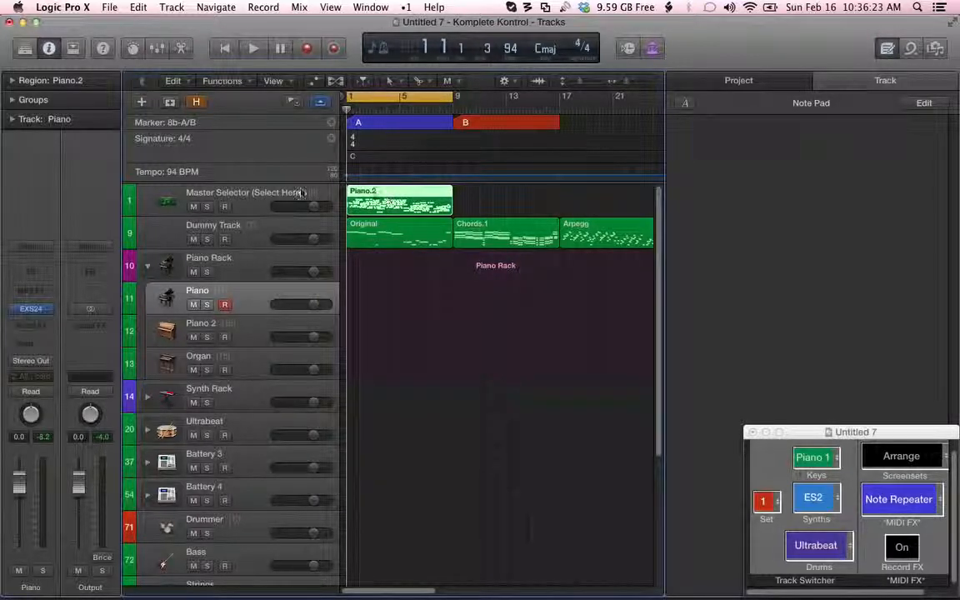
# - Set the Track Switcher's MIDI FX to Modulator and turn Record FX off
pyautogui.click(923, 499)
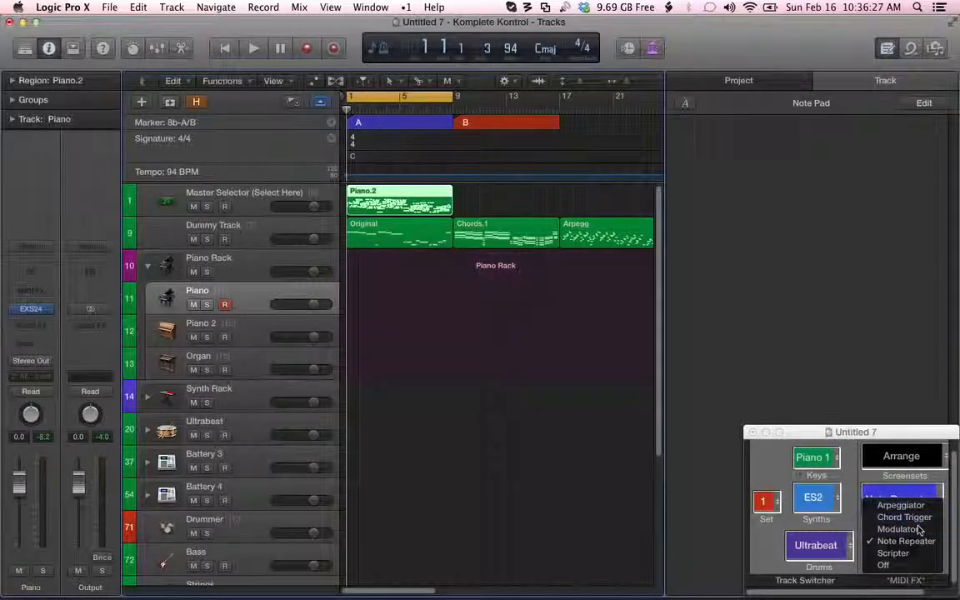
pyautogui.click(919, 529)
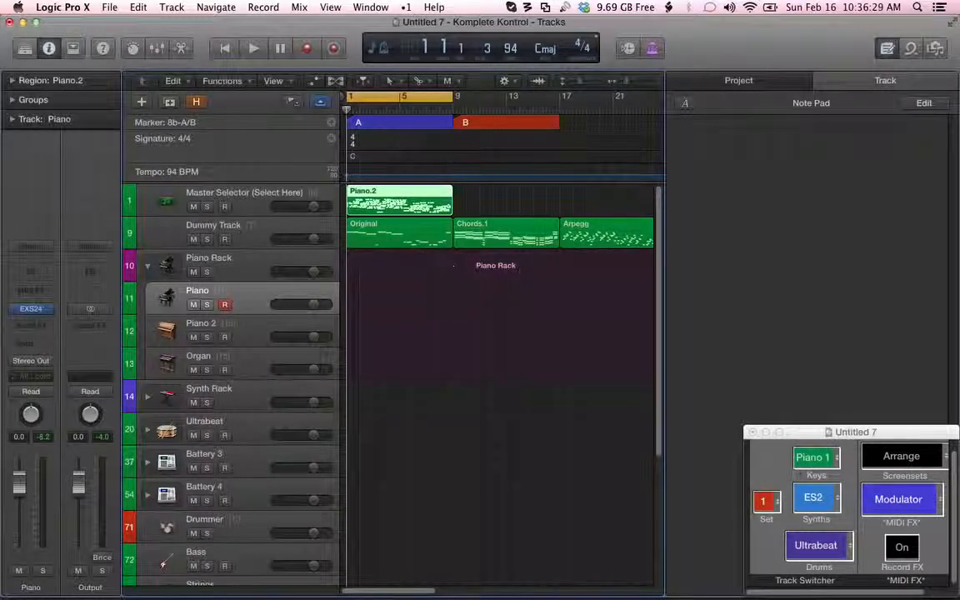
pyautogui.click(908, 550)
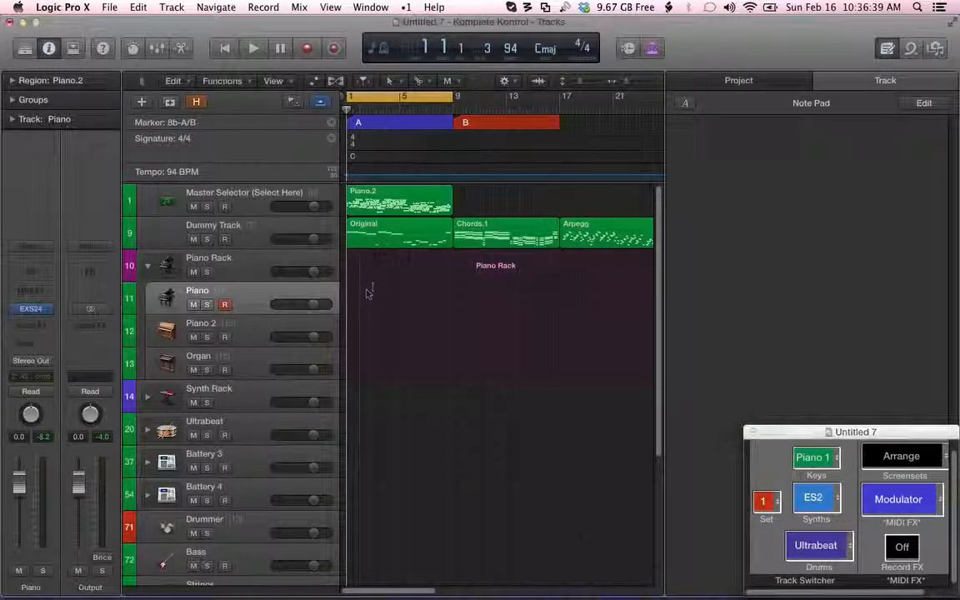
# - Audition the first bars of the Piano.2 region through the Modulator
pyautogui.click(372, 288)
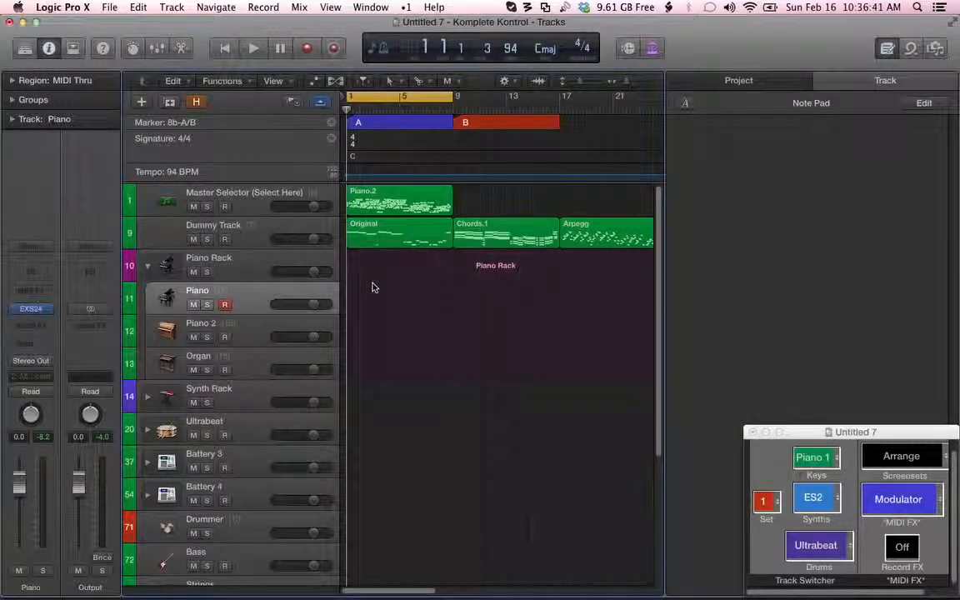
pyautogui.press('space')
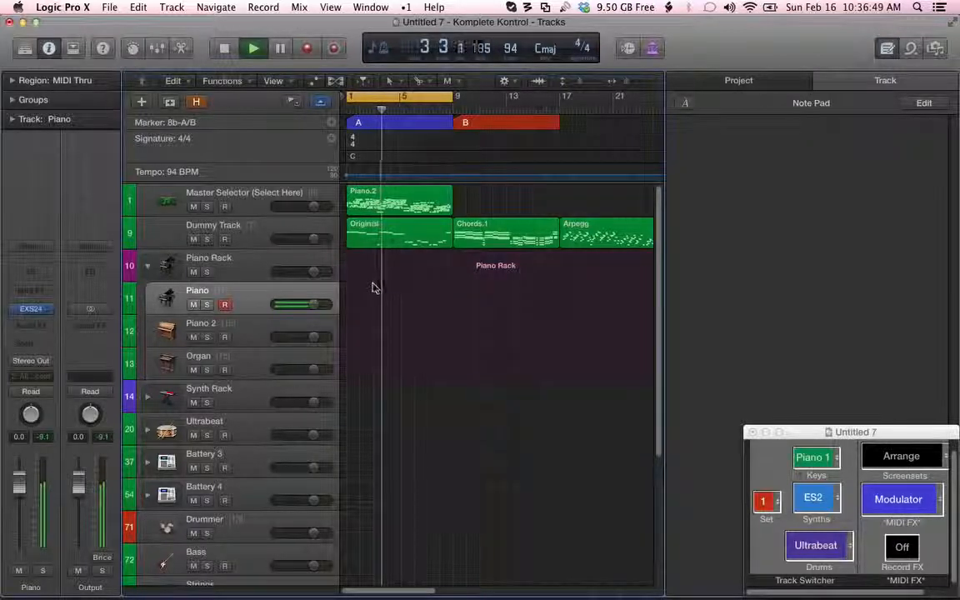
pyautogui.press('space')
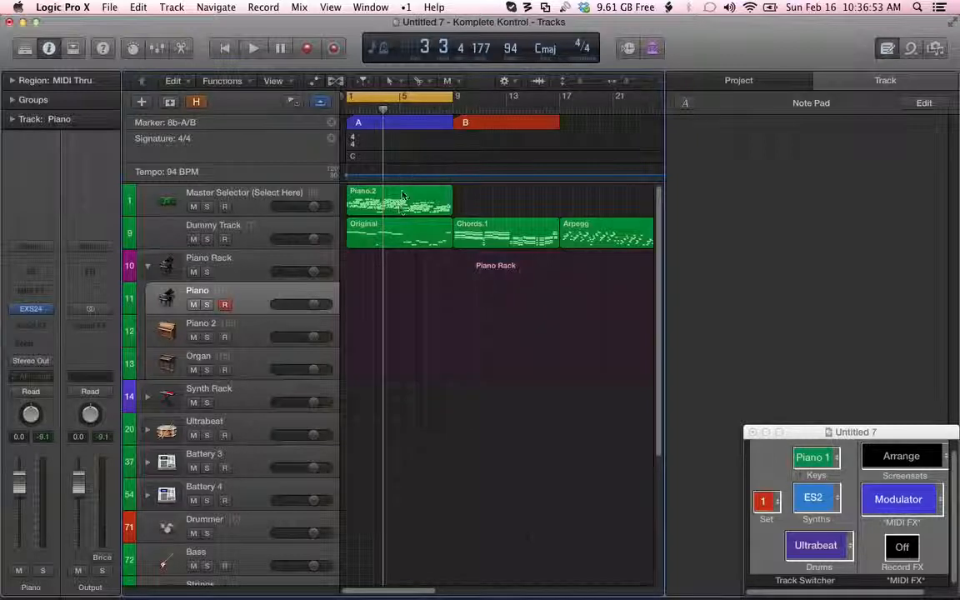
# - Open the Piano.2 region in an enlarged Piano Roll and examine its repeated notes around bars 3 and 4
pyautogui.doubleClick(363, 196)
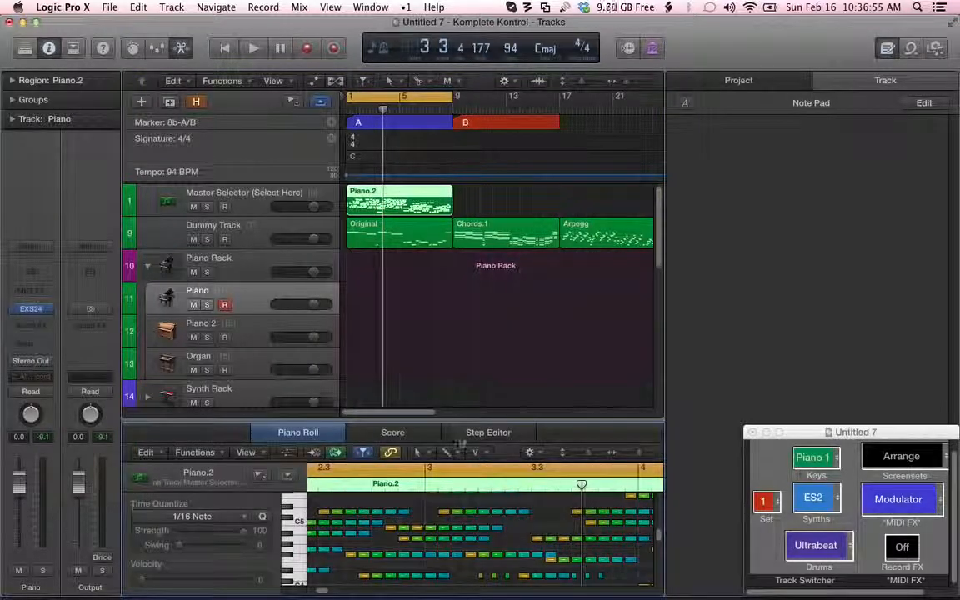
pyautogui.moveTo(459, 420); pyautogui.dragTo(459, 289)
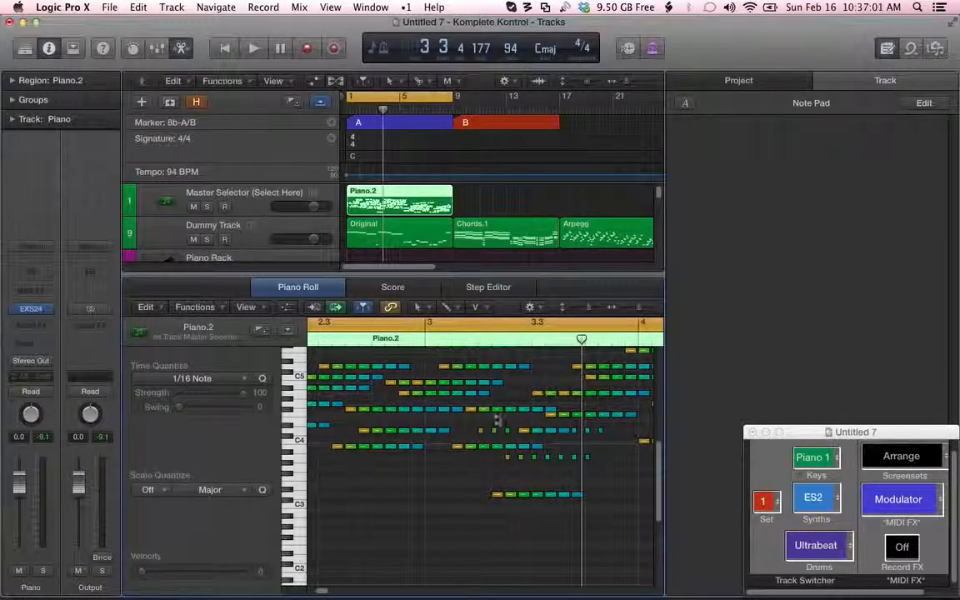
pyautogui.hscroll(5, 497, 421)
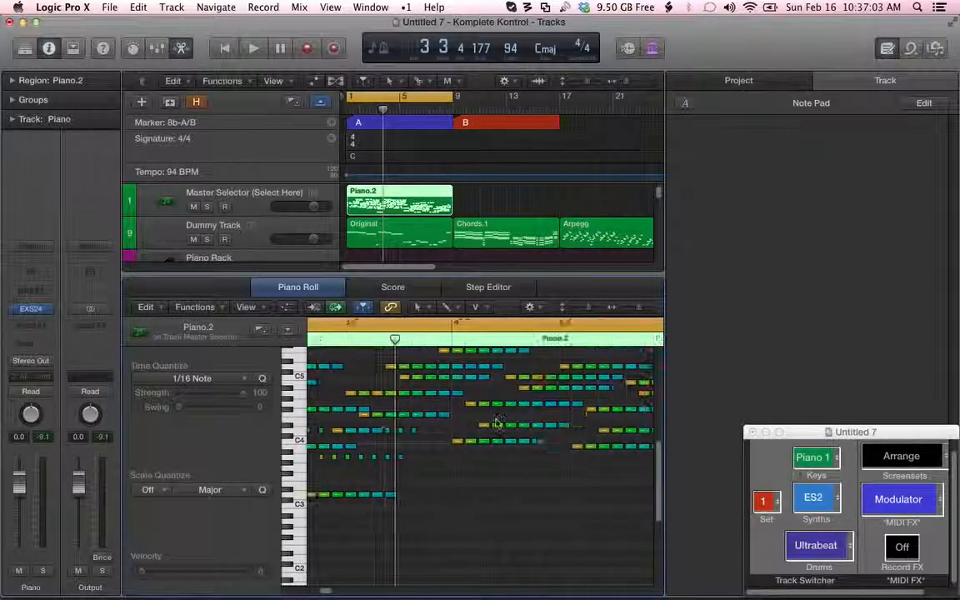
pyautogui.hscroll(2, 491, 423)
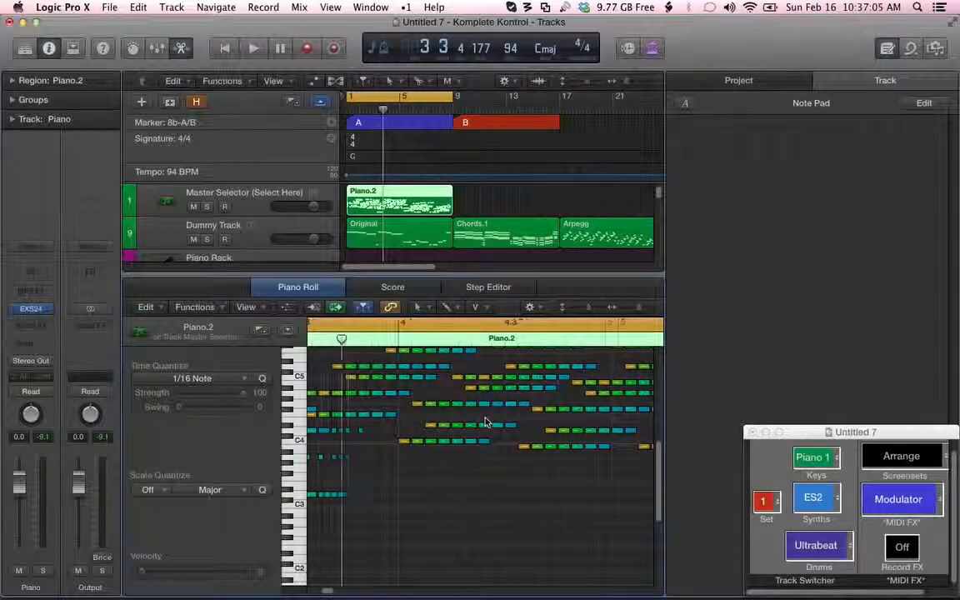
pyautogui.hscroll(-5, 487, 422)
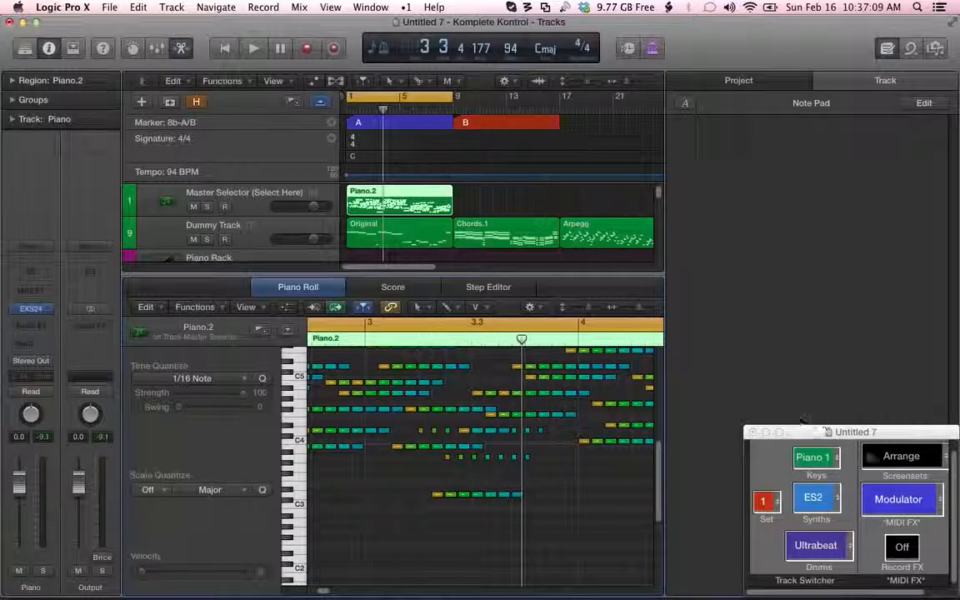
# - Switch to the Switch n Record screenset and inspect the *MIDI FX* stack's Arpeggiator and Chord Trigger tracks
pyautogui.click(929, 460)
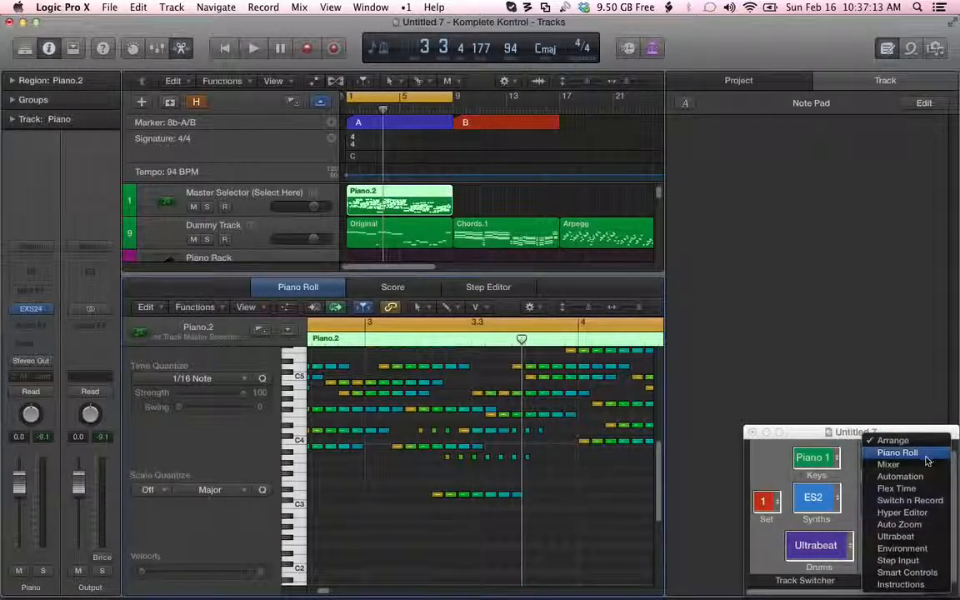
pyautogui.click(922, 503)
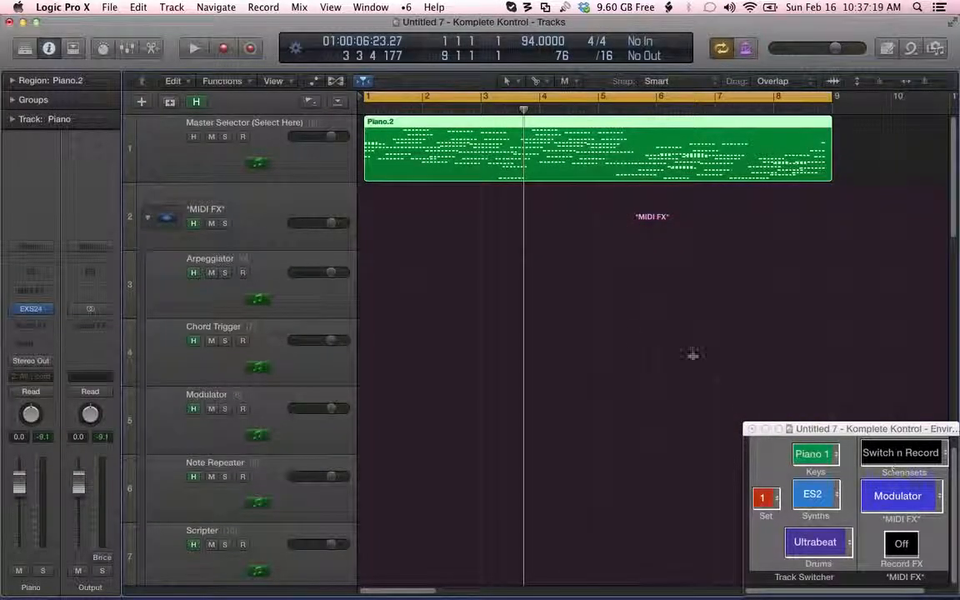
pyautogui.click(264, 274)
pyautogui.click(241, 217)
pyautogui.click(268, 280)
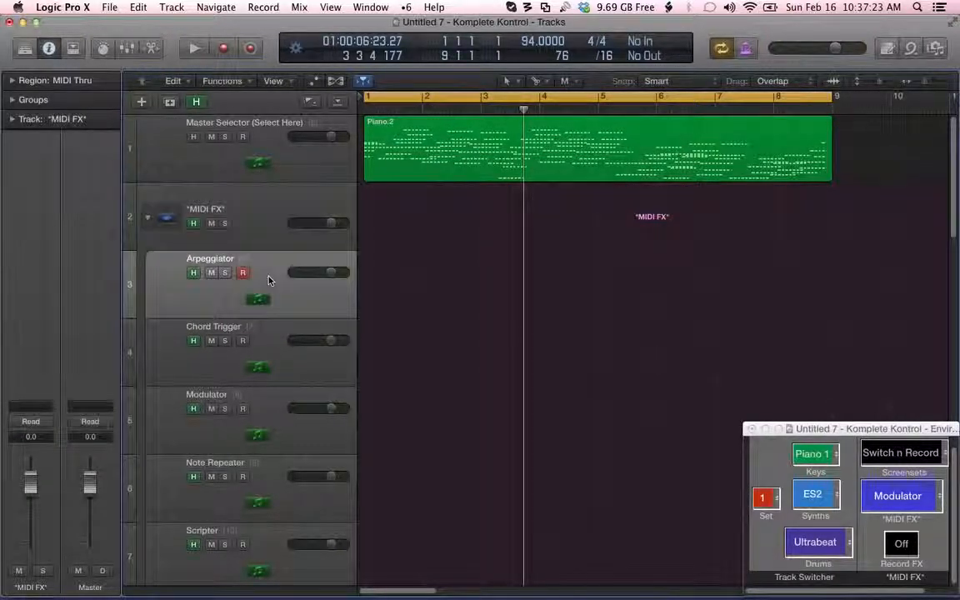
pyautogui.click(263, 348)
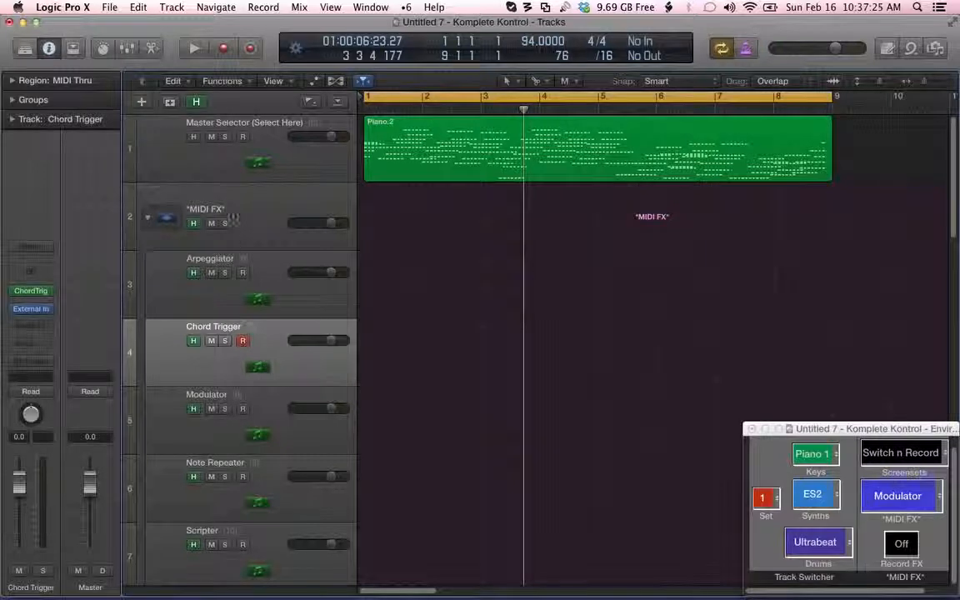
# - Toggle the hidden MIDI FX tracks out of view and back, select the Arpeggiator track, and check the available MIDI FX choices
pyautogui.click(194, 101)
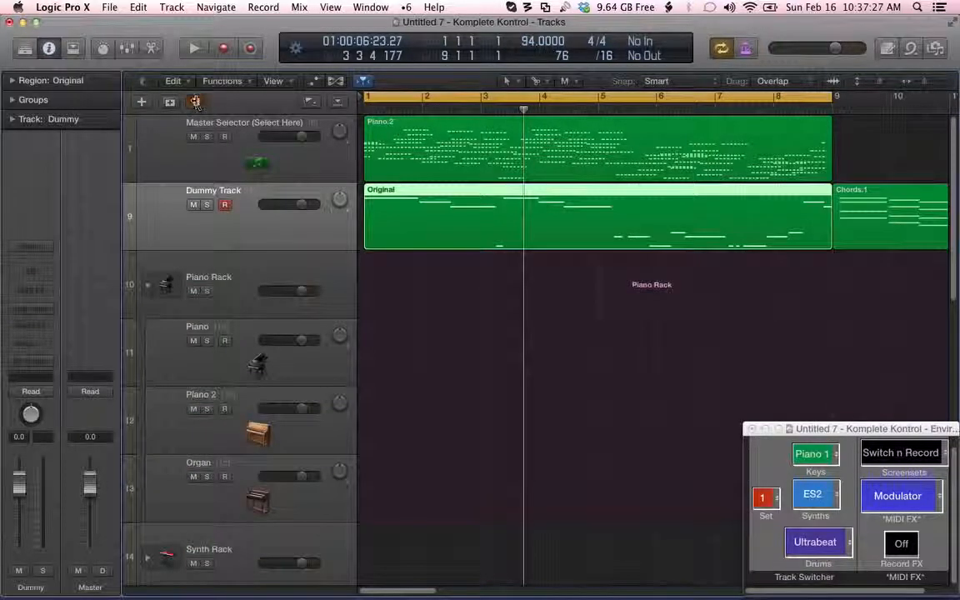
pyautogui.click(196, 102)
pyautogui.click(296, 292)
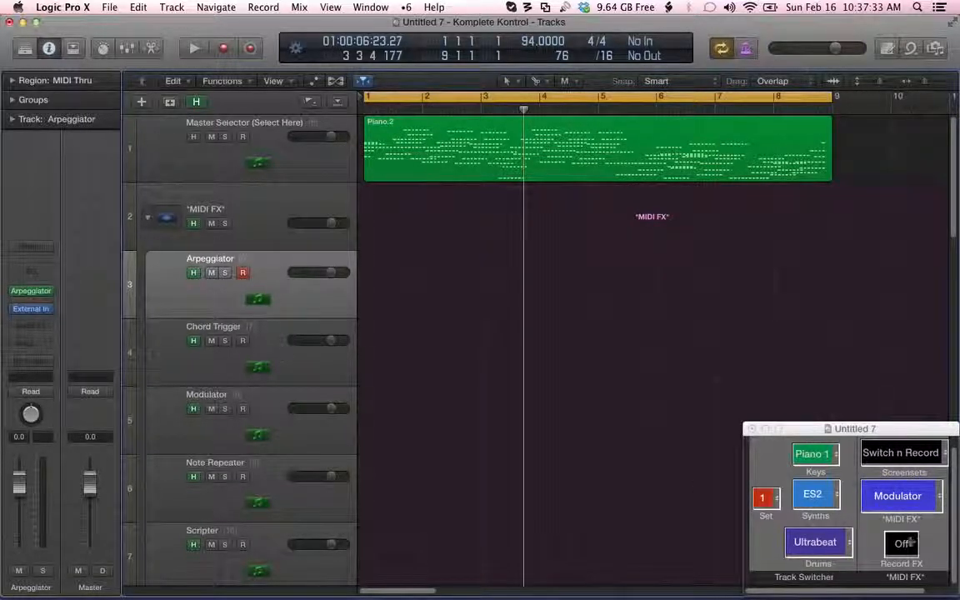
pyautogui.click(911, 495)
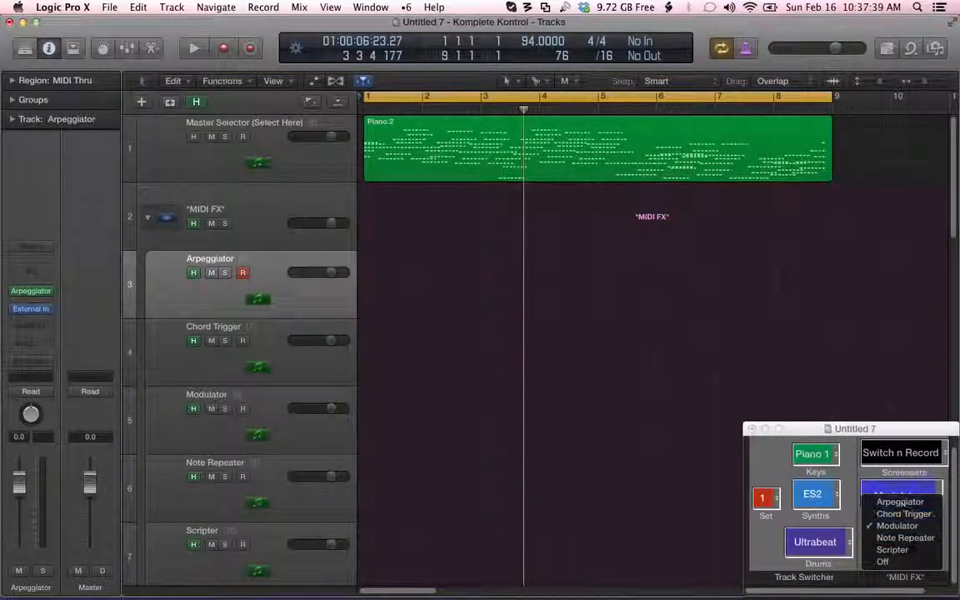
pyautogui.click(877, 430)
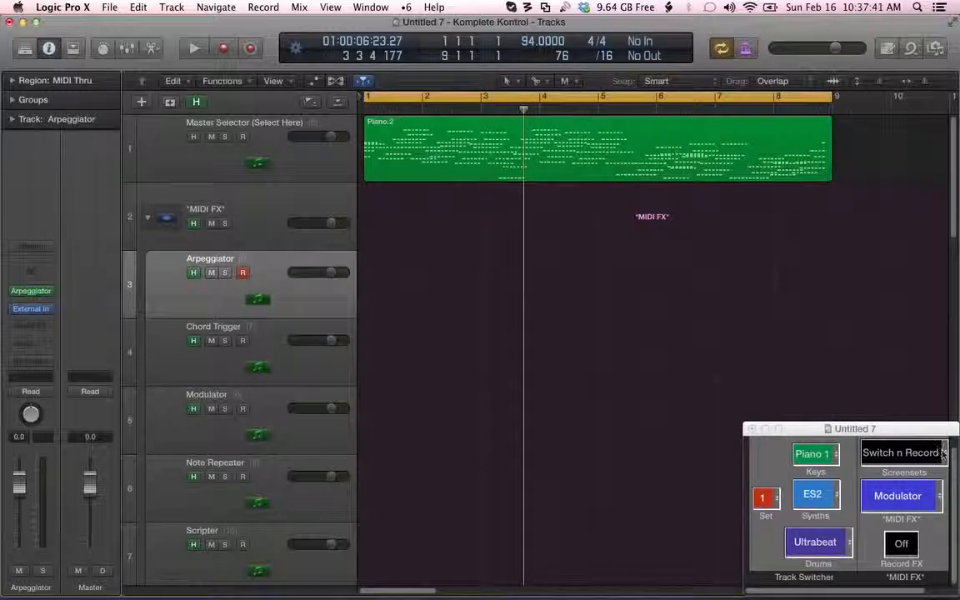
# - Switch to the Instructions screenset and read the project scale notes and the Master Selector track's notes down to the tricks section
pyautogui.click(939, 451)
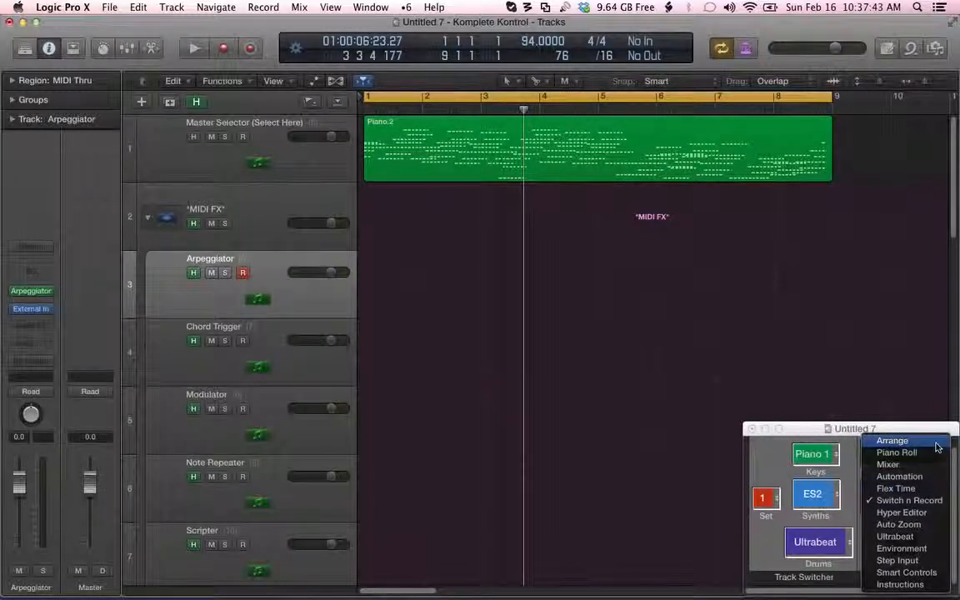
pyautogui.click(916, 585)
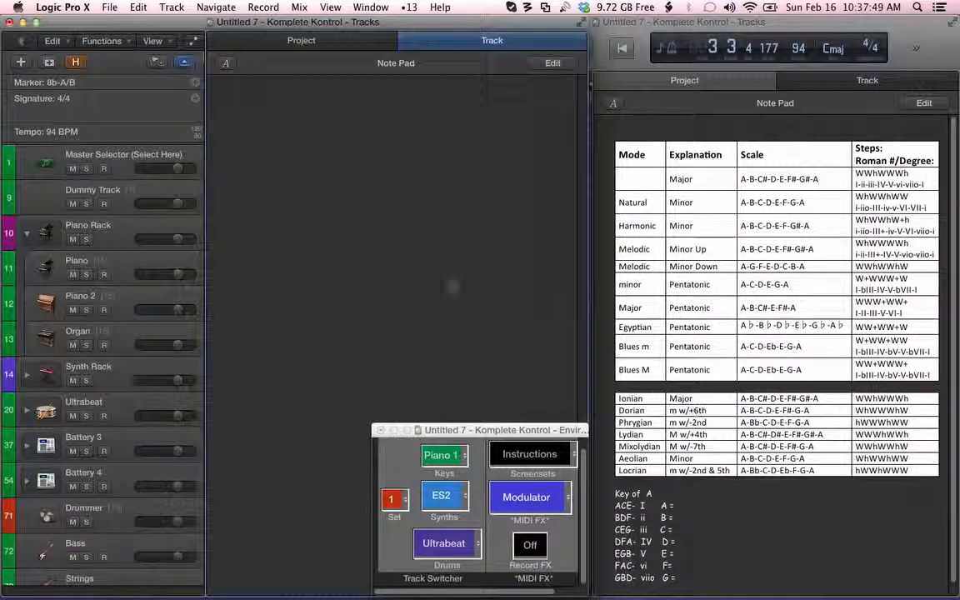
pyautogui.click(305, 41)
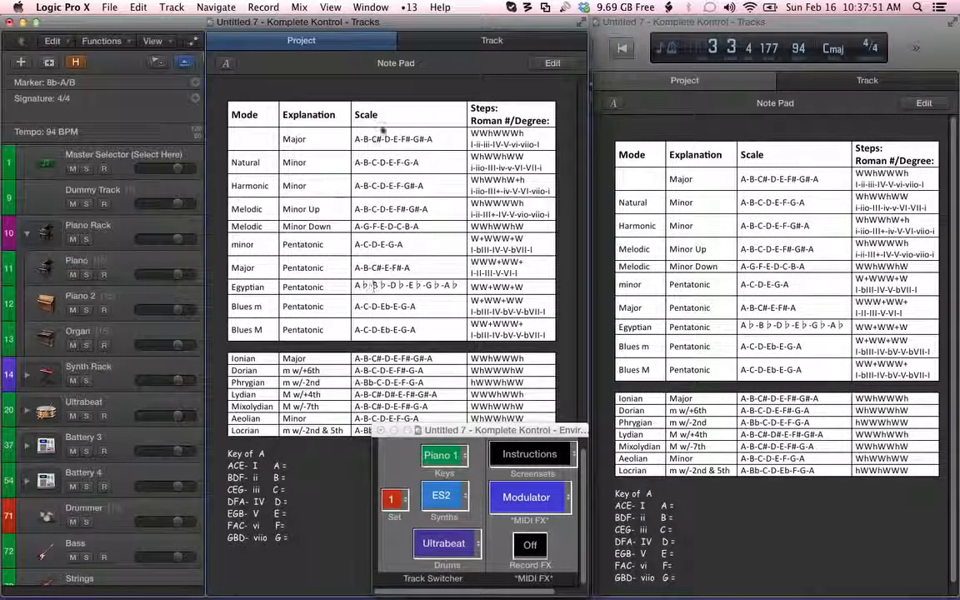
pyautogui.click(491, 40)
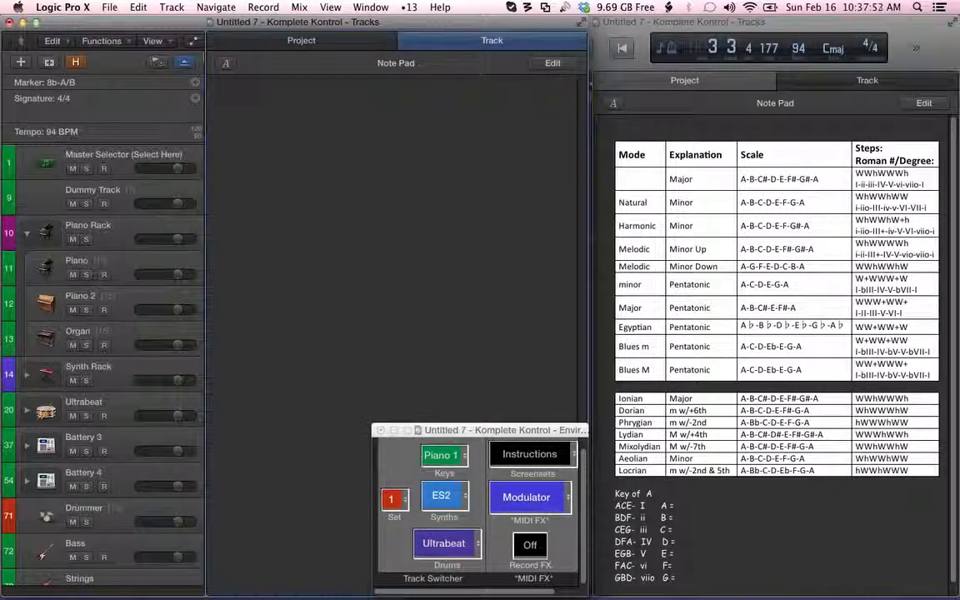
pyautogui.click(100, 157)
pyautogui.scroll(-10, 400, 275)
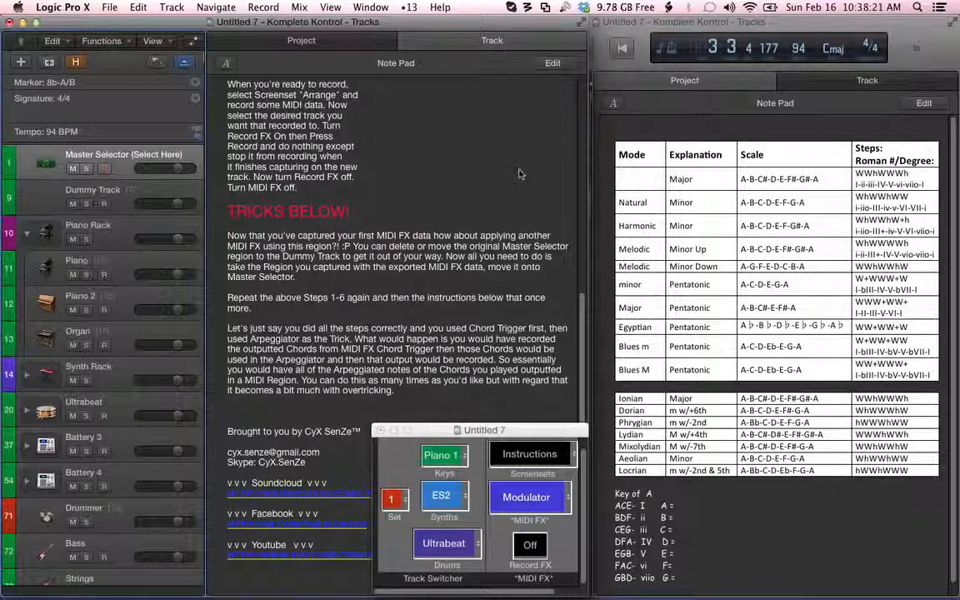
# - Switch to the Piano Roll screenset, bring its separate full-size Piano Roll window to the front, and check the screenset's open windows
pyautogui.click(555, 454)
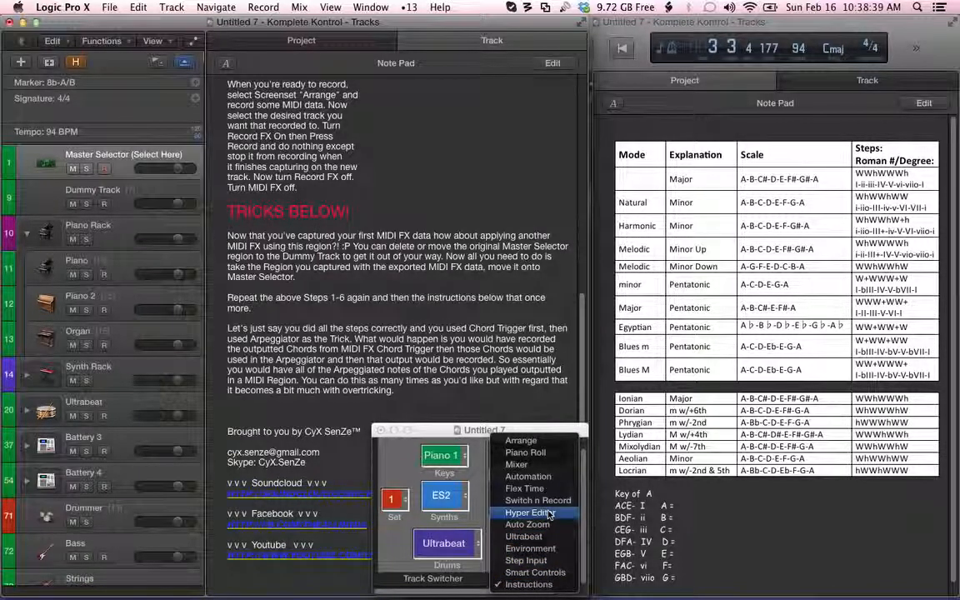
pyautogui.click(547, 455)
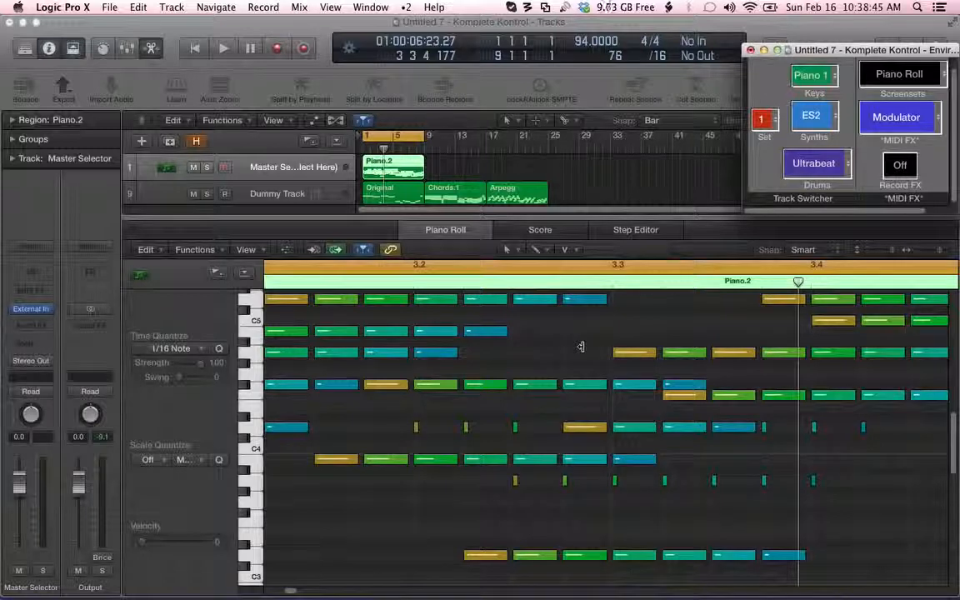
pyautogui.click(374, 7)
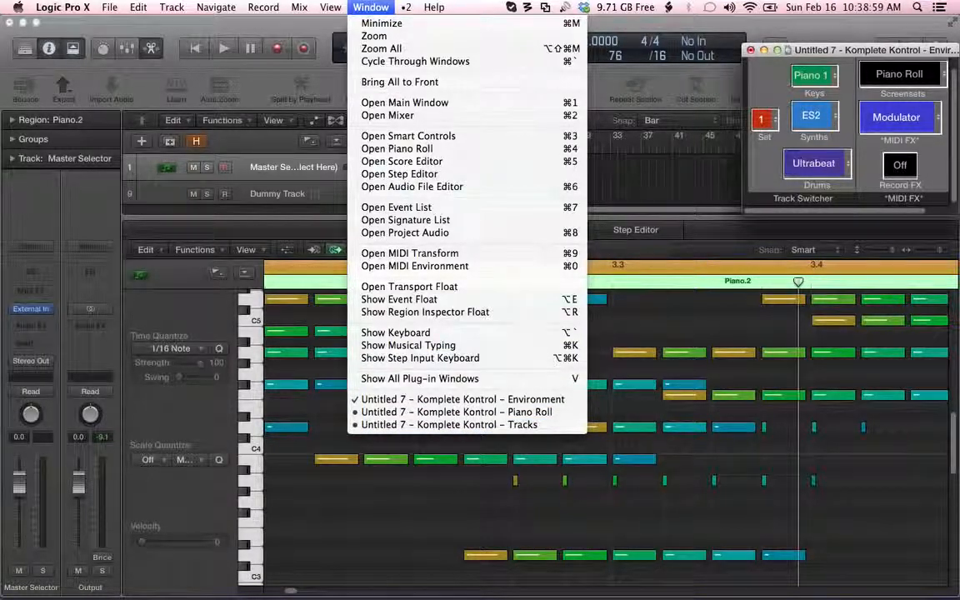
pyautogui.click(540, 412)
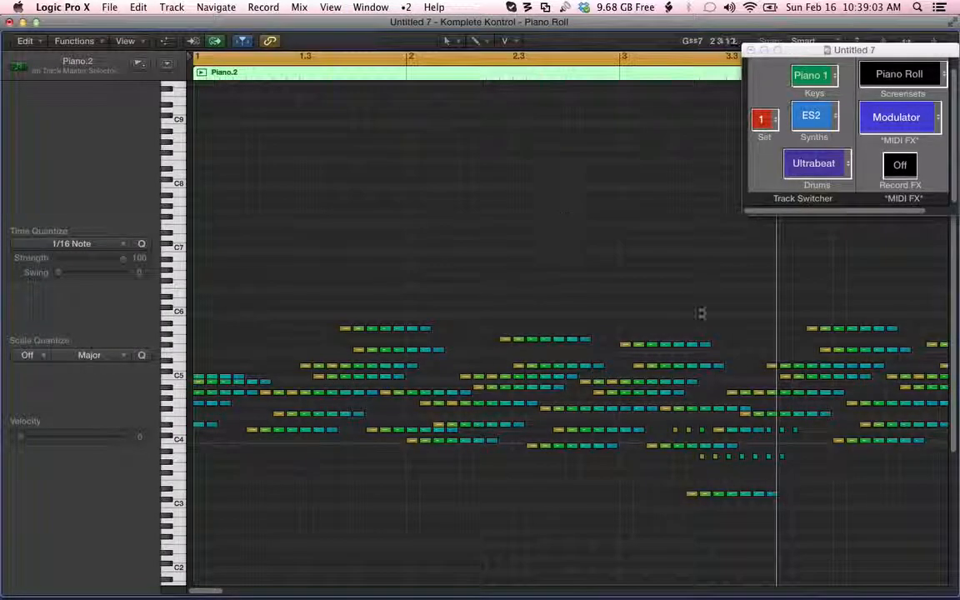
pyautogui.click(370, 6)
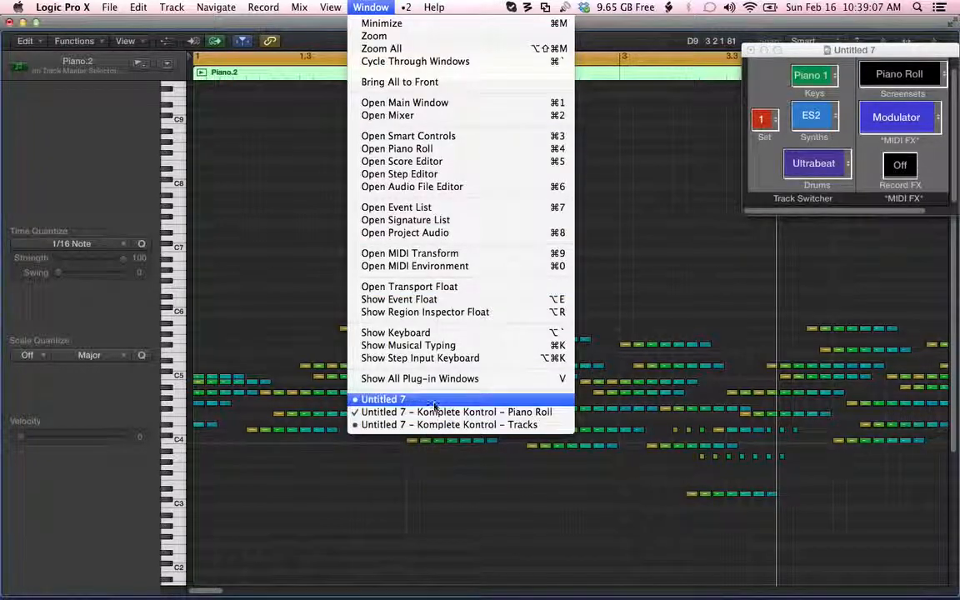
pyautogui.click(625, 224)
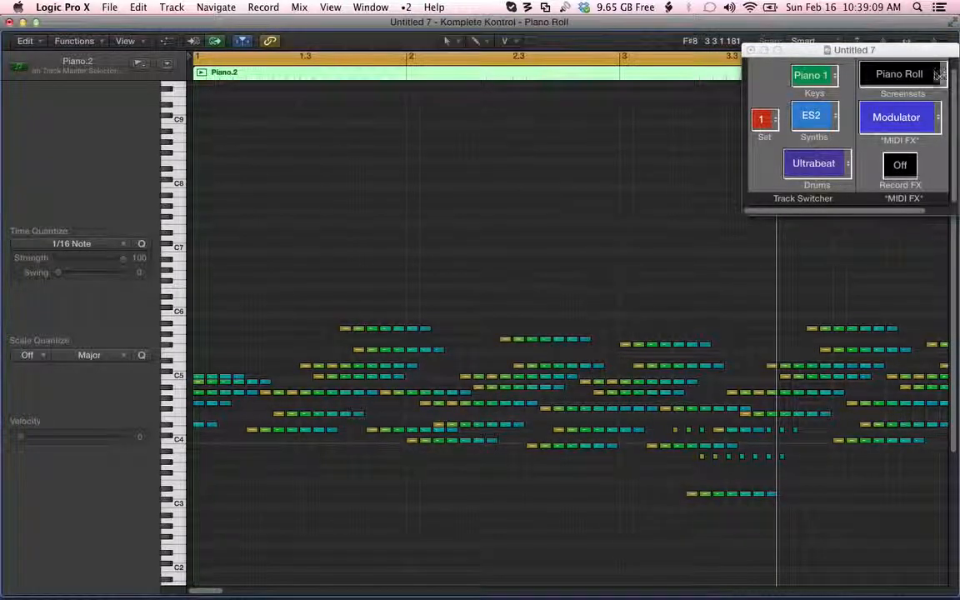
# - Switch to the Arrange screenset to view its tracks and notes, and return to the Instructions screenset
pyautogui.click(899, 74)
pyautogui.click(922, 78)
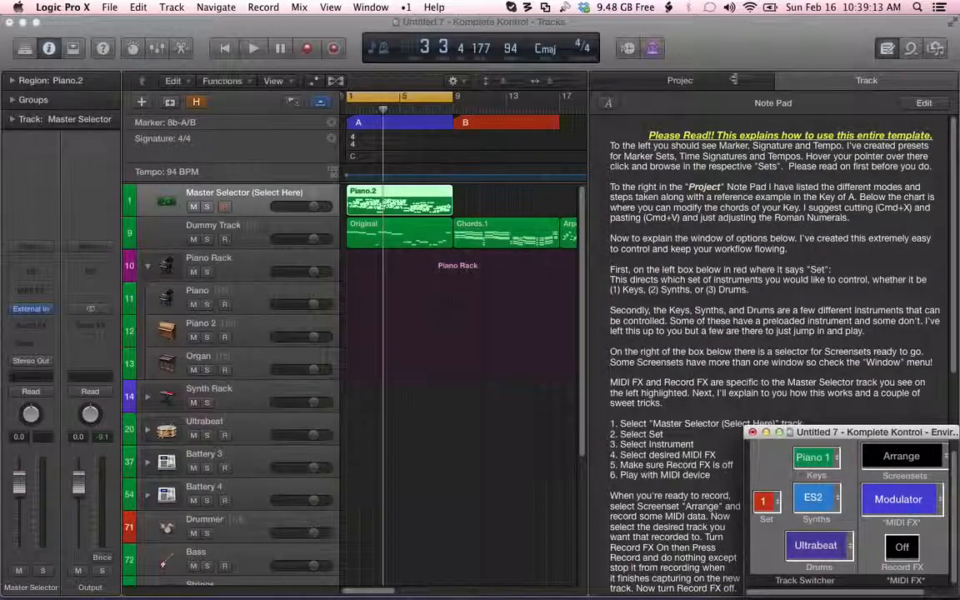
pyautogui.click(933, 469)
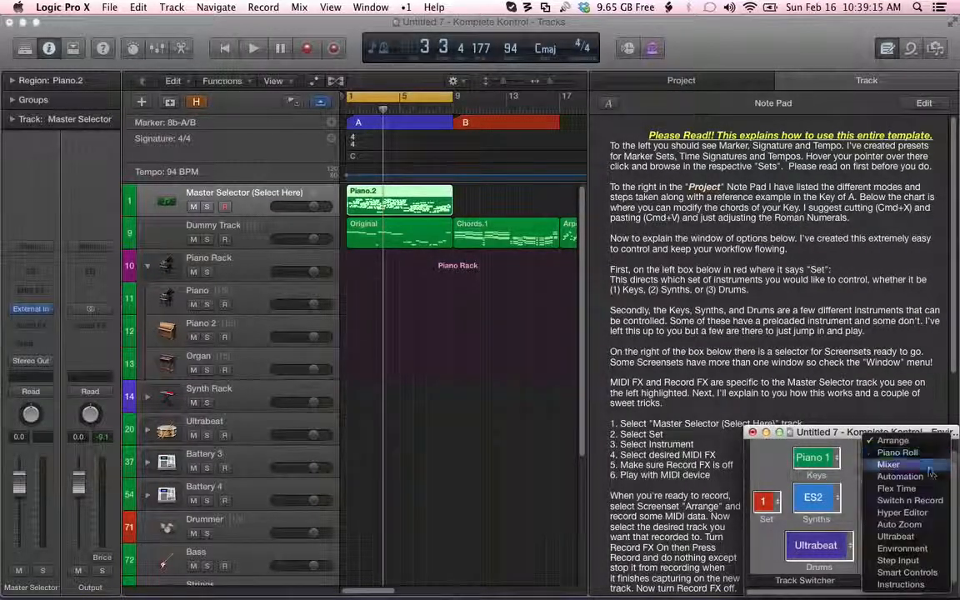
pyautogui.click(923, 590)
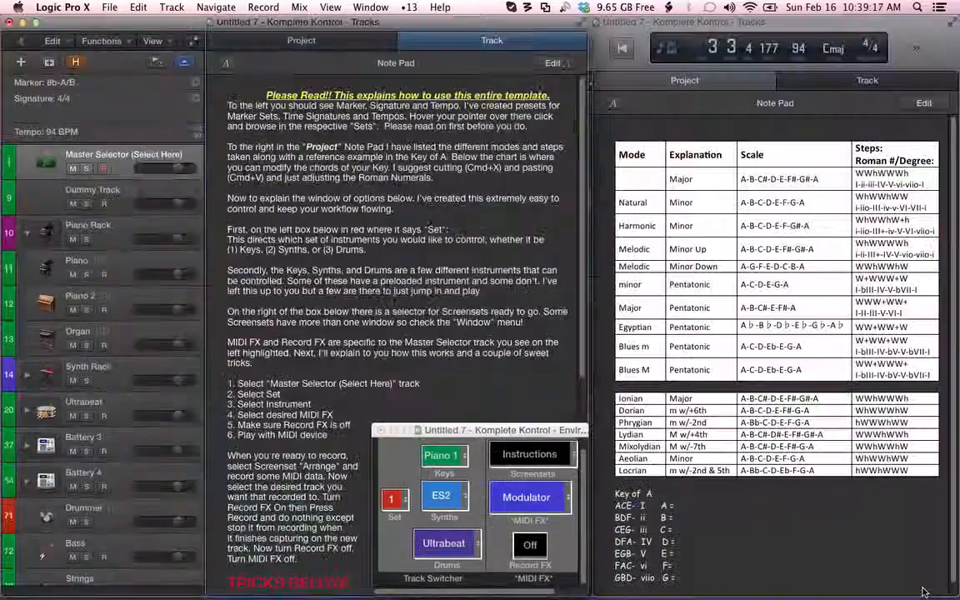